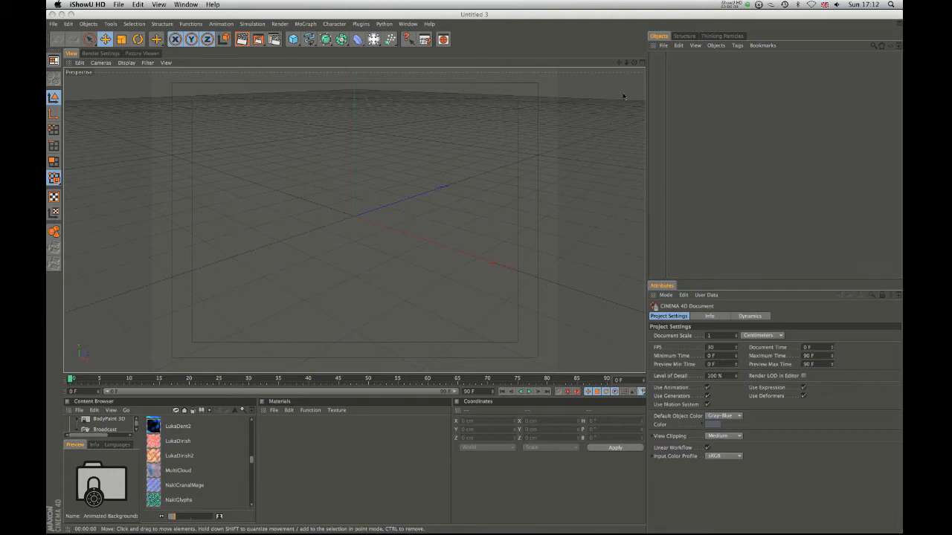
Step: Add a MoGraph Cloner object to the empty scene
{"action": "left_click", "coordinate": [306, 23]}
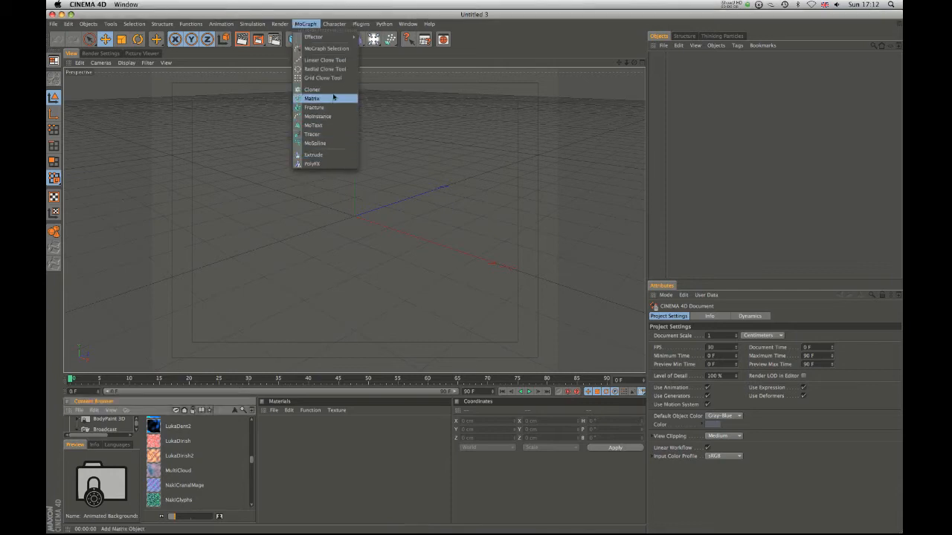
{"action": "left_click", "coordinate": [320, 90]}
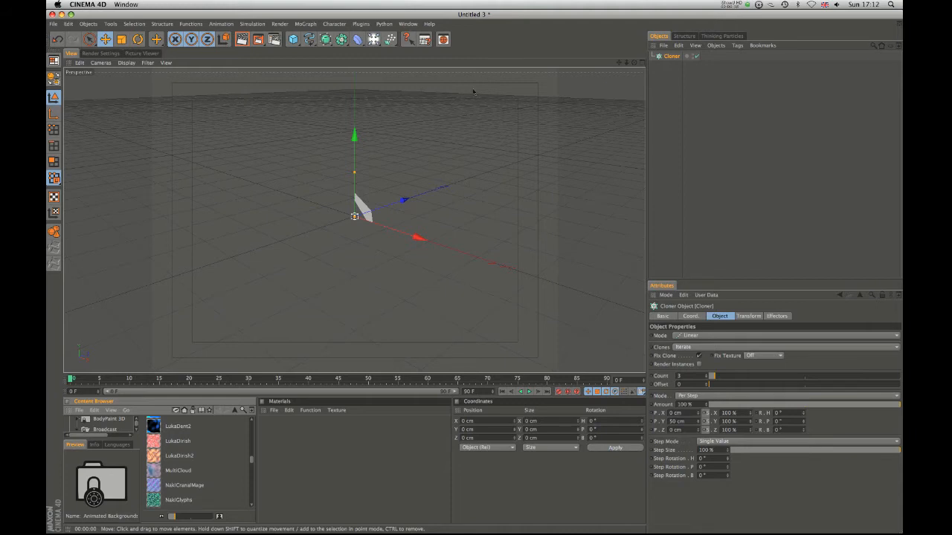
{"action": "right_click_drag", "start_coordinate": [489, 134], "coordinate": [206, 276], "text": "alt"}
{"action": "right_click_drag", "start_coordinate": [494, 167], "coordinate": [453, 185], "text": "alt"}
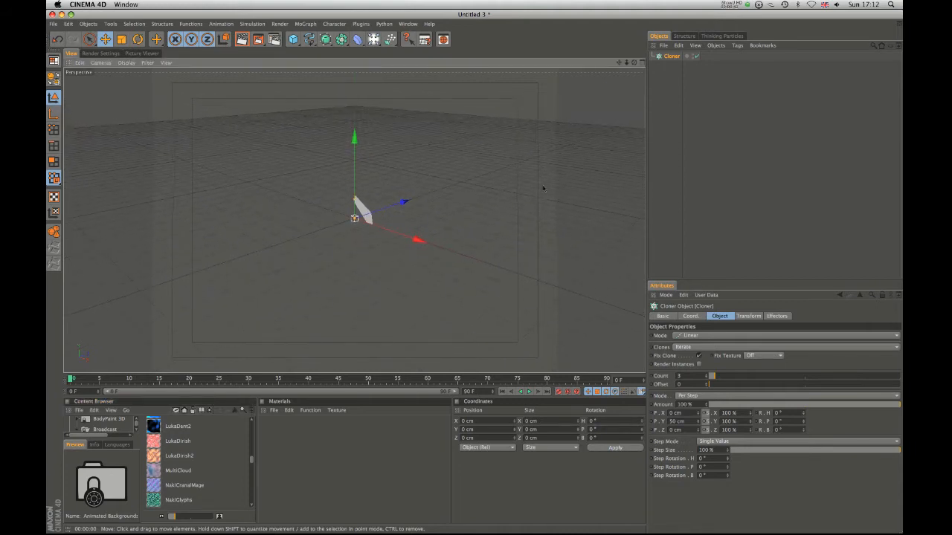
{"action": "left_click_drag", "start_coordinate": [426, 192], "coordinate": [480, 182], "text": "alt"}
{"action": "scroll", "coordinate": [481, 181], "scroll_direction": "down", "scroll_amount": 5}
{"action": "left_click_drag", "start_coordinate": [336, 241], "coordinate": [330, 217], "text": "alt"}
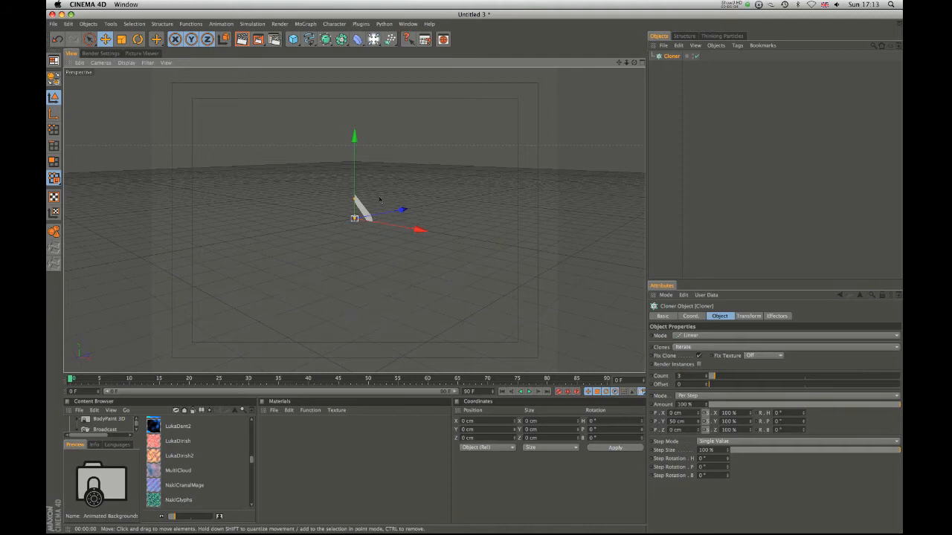
{"action": "left_click_drag", "start_coordinate": [470, 161], "coordinate": [458, 212], "text": "alt"}
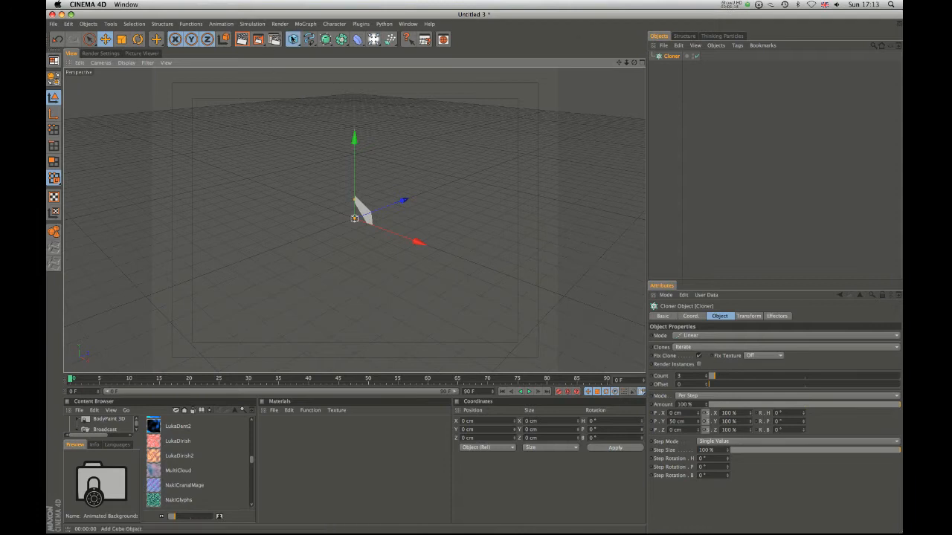
Step: Add a sphere primitive and make it a child of the Cloner
{"action": "left_click", "coordinate": [293, 38]}
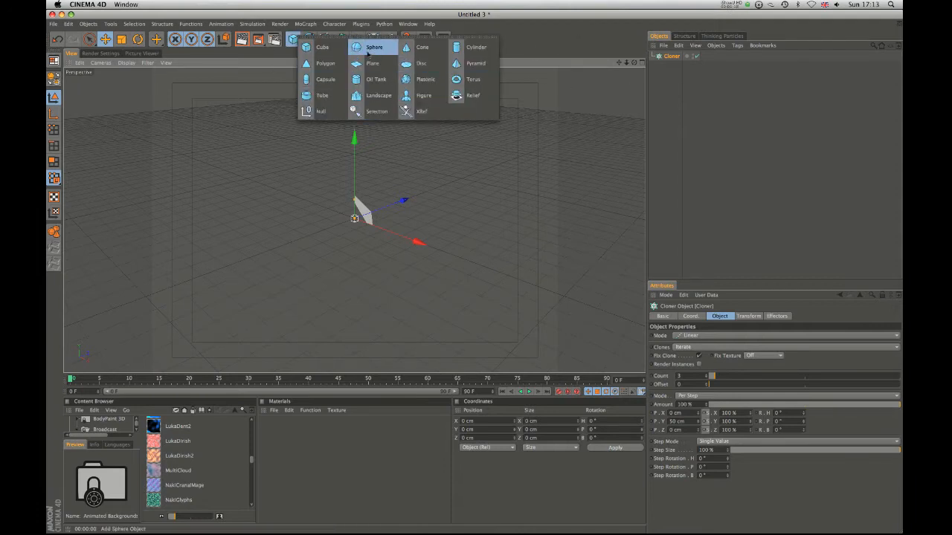
{"action": "left_click", "coordinate": [367, 52]}
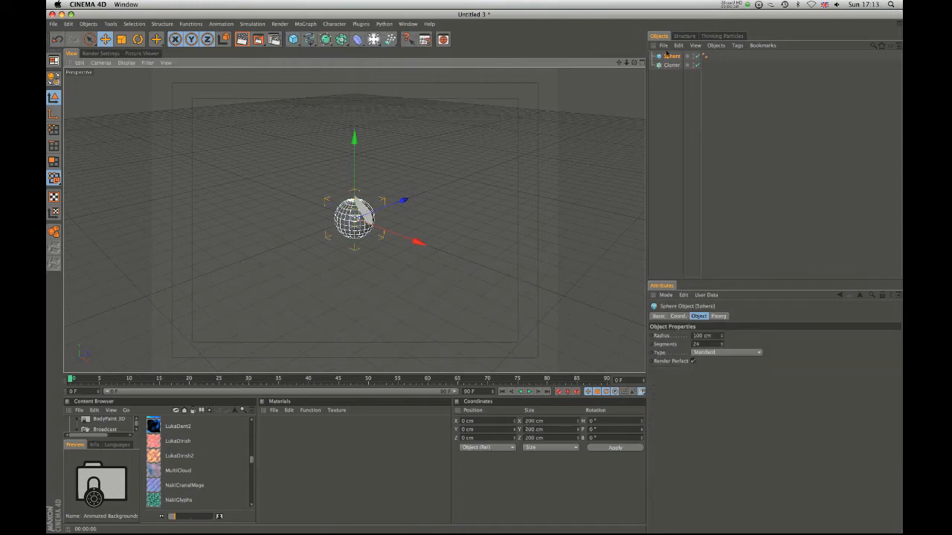
{"action": "left_click_drag", "start_coordinate": [670, 59], "coordinate": [675, 66]}
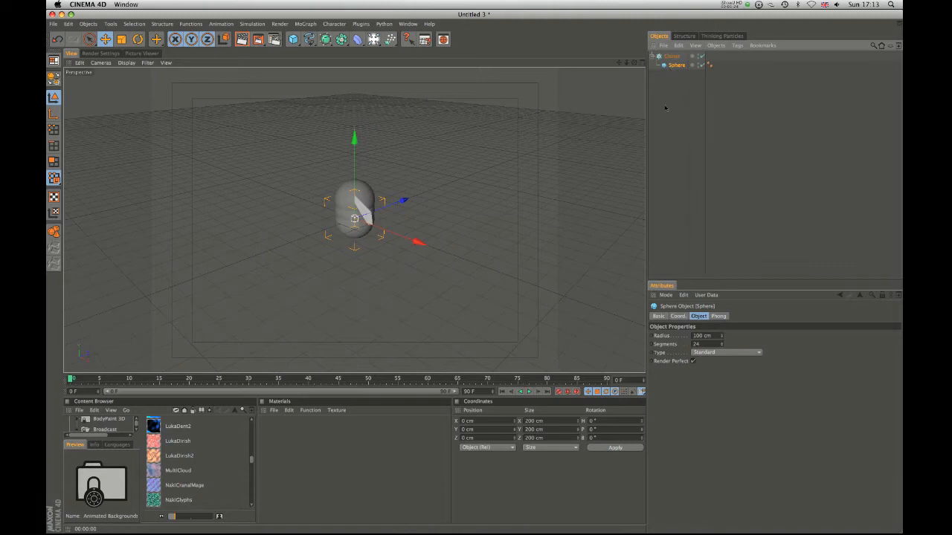
{"action": "left_click", "coordinate": [672, 56]}
{"action": "left_click", "coordinate": [676, 65]}
{"action": "left_click", "coordinate": [672, 103]}
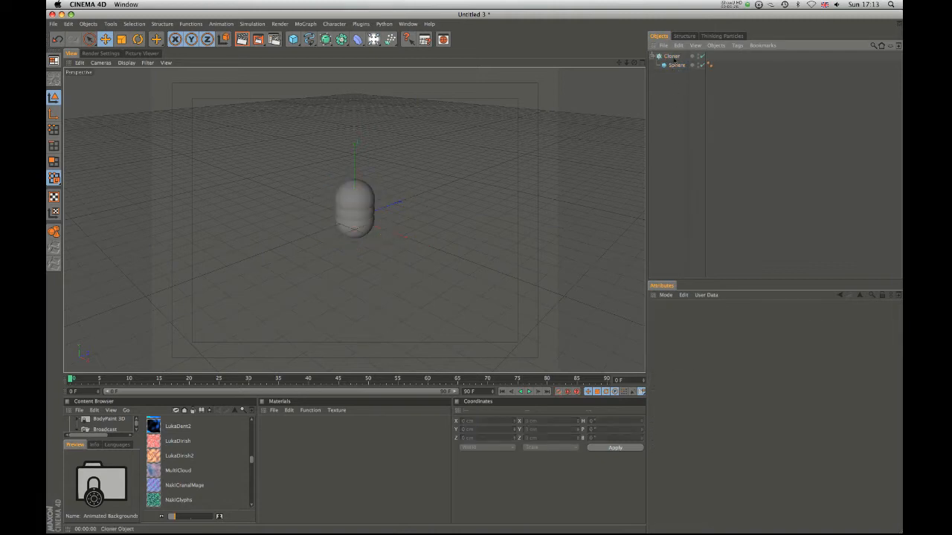
Step: Spread the Cloner's spheres apart mainly upward, to a per-step offset of about -67 cm in X, 282 cm in Y and 66 cm in Z
{"action": "left_click", "coordinate": [672, 56]}
{"action": "left_click_drag", "start_coordinate": [357, 199], "coordinate": [354, 140]}
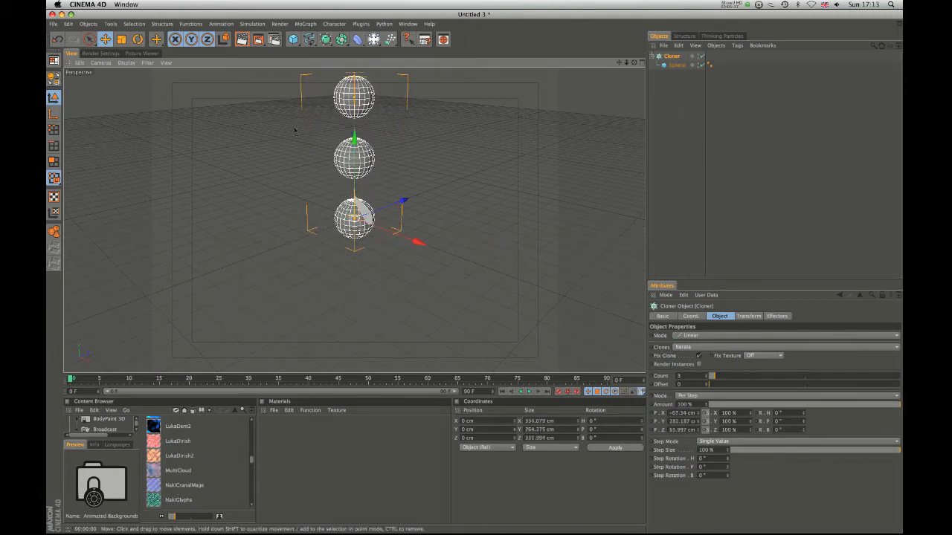
{"action": "left_click_drag", "start_coordinate": [355, 219], "coordinate": [314, 156]}
{"action": "key", "text": "super+z"}
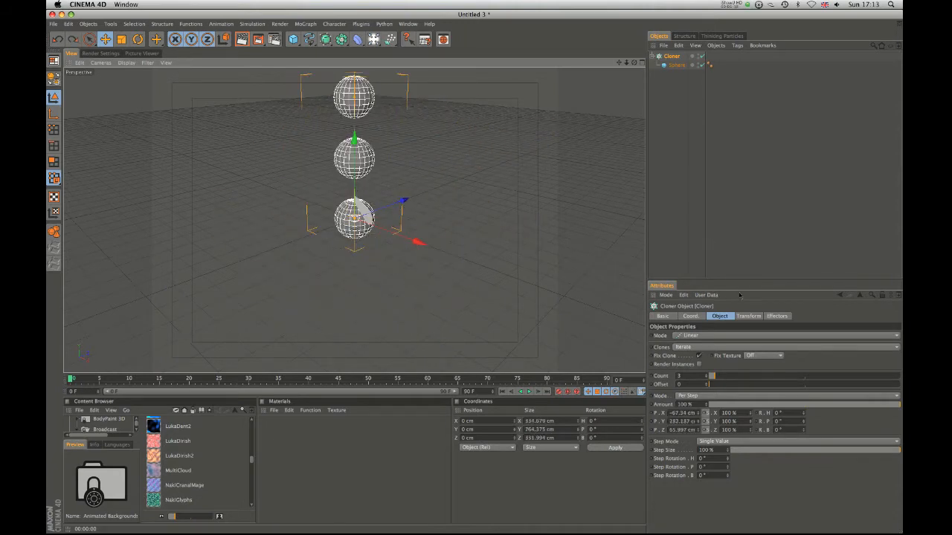
Step: Examine the Cloner's object properties in an enlarged view, the spaced clones, and the child sphere's own properties
{"action": "key", "text": "ctrl+Tab"}
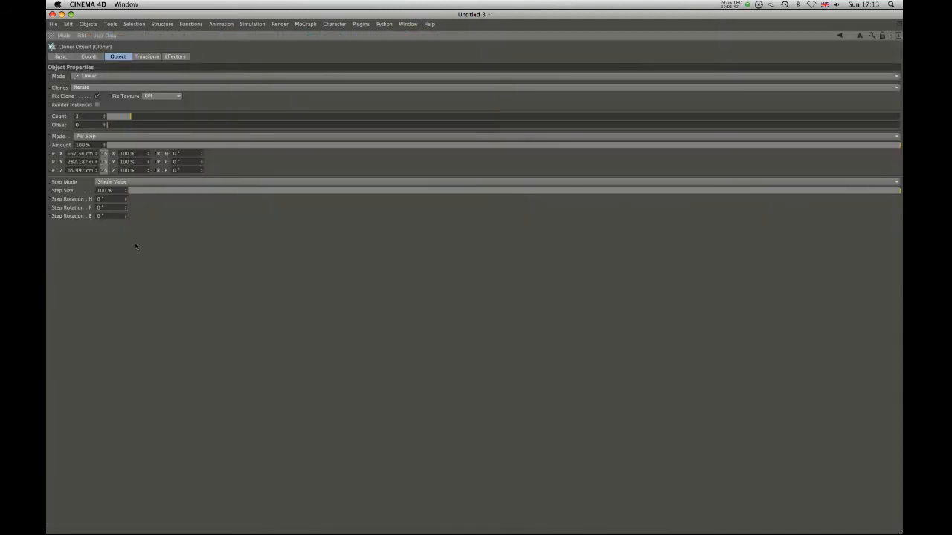
{"action": "key", "text": "ctrl+Tab"}
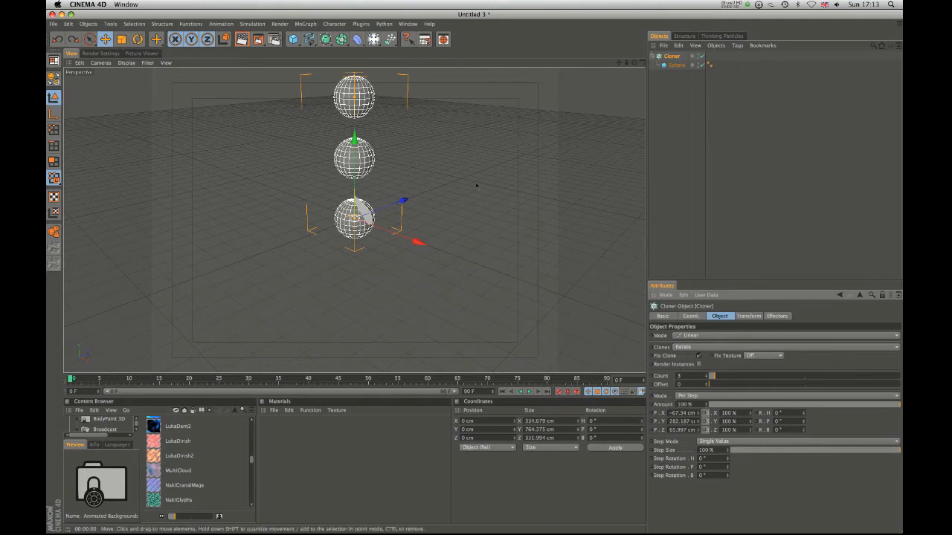
{"action": "right_click_drag", "start_coordinate": [491, 183], "coordinate": [476, 233], "text": "alt"}
{"action": "left_click_drag", "start_coordinate": [476, 233], "coordinate": [495, 240], "text": "alt"}
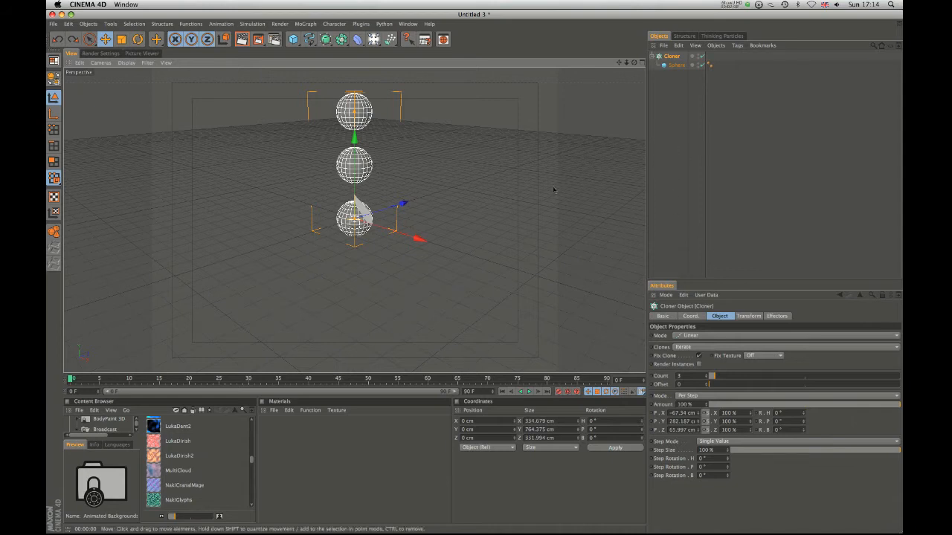
{"action": "left_click_drag", "start_coordinate": [504, 164], "coordinate": [484, 197], "text": "alt"}
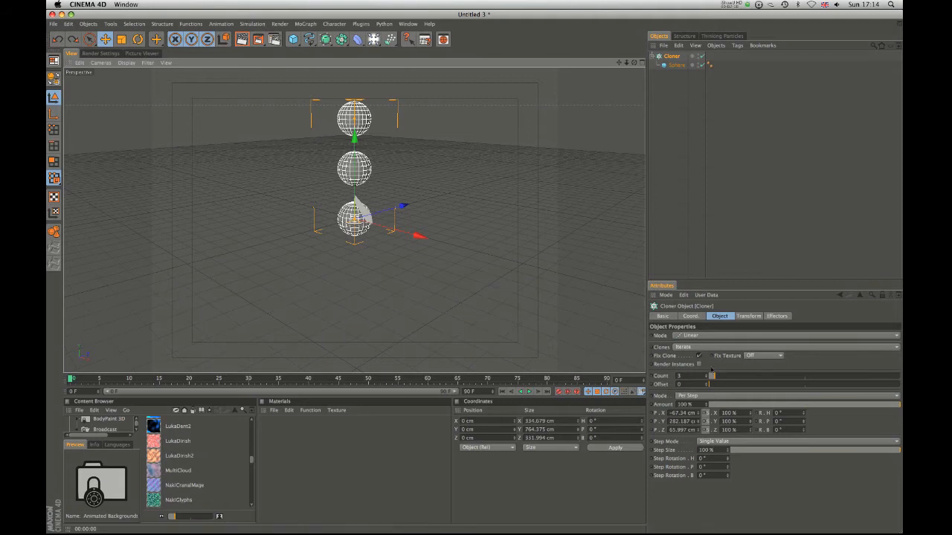
{"action": "left_click", "coordinate": [676, 65]}
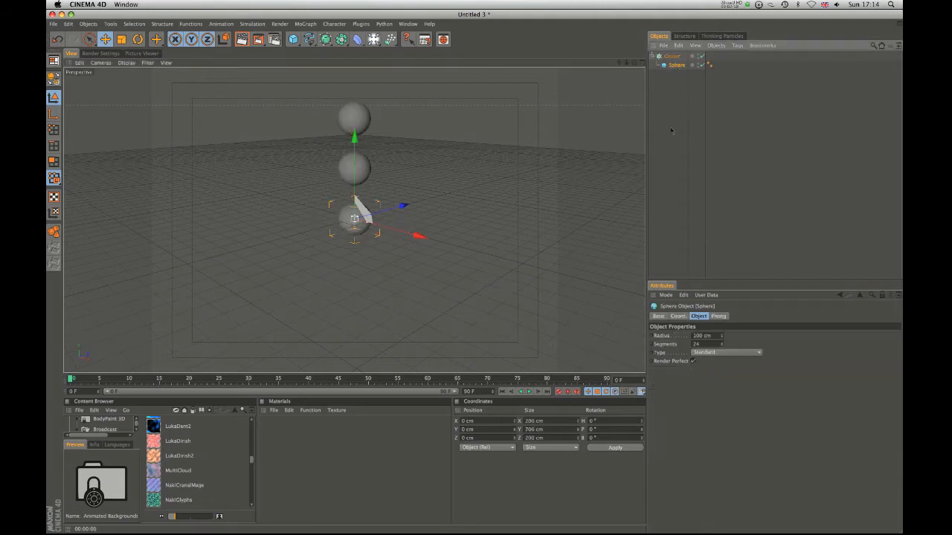
{"action": "left_click", "coordinate": [669, 56]}
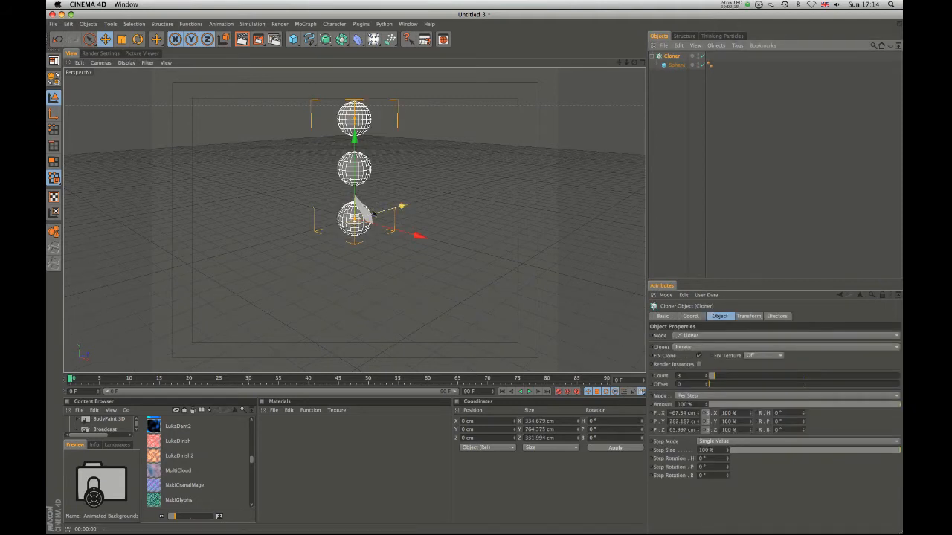
Step: Examine the Cloner's available distribution modes and clone ordering options
{"action": "left_click", "coordinate": [710, 337]}
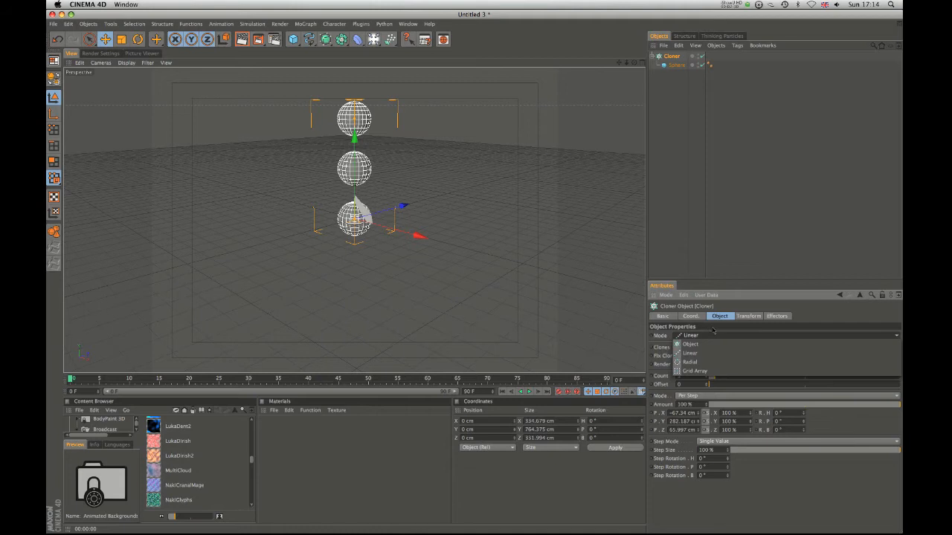
{"action": "left_click", "coordinate": [707, 327]}
{"action": "left_click", "coordinate": [697, 336]}
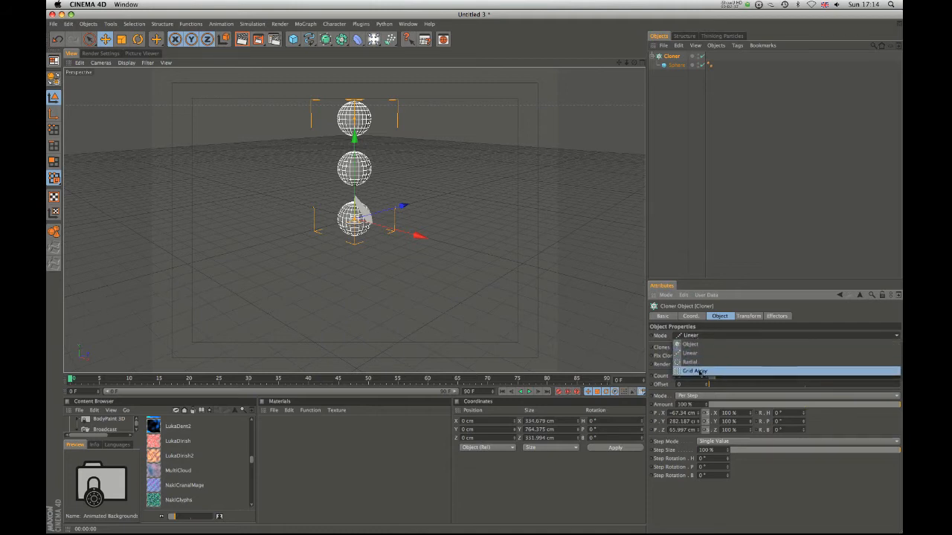
{"action": "left_click", "coordinate": [705, 330]}
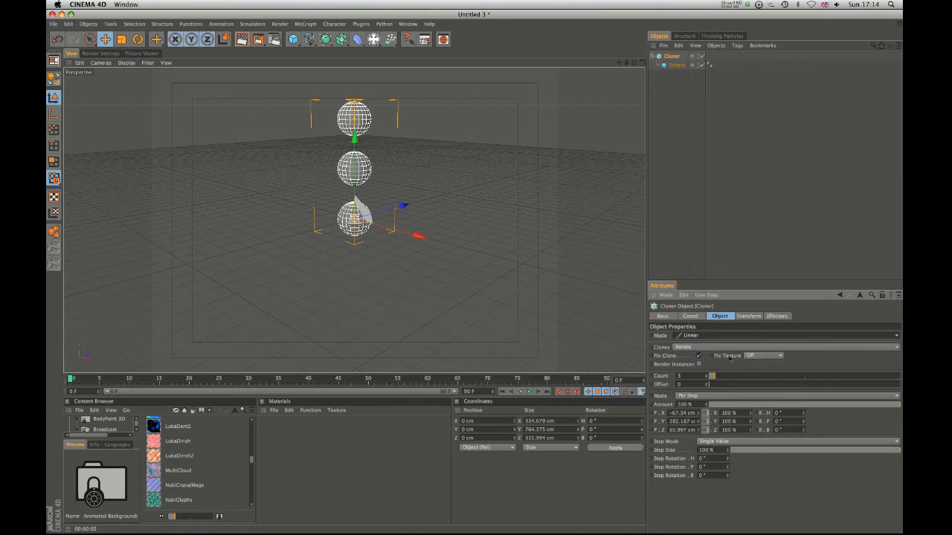
{"action": "left_click", "coordinate": [695, 337]}
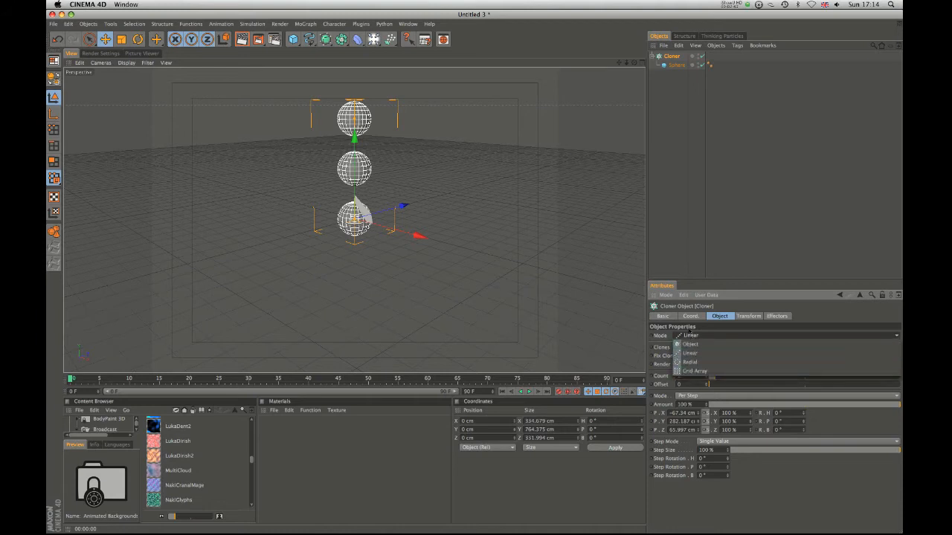
{"action": "left_click", "coordinate": [689, 331]}
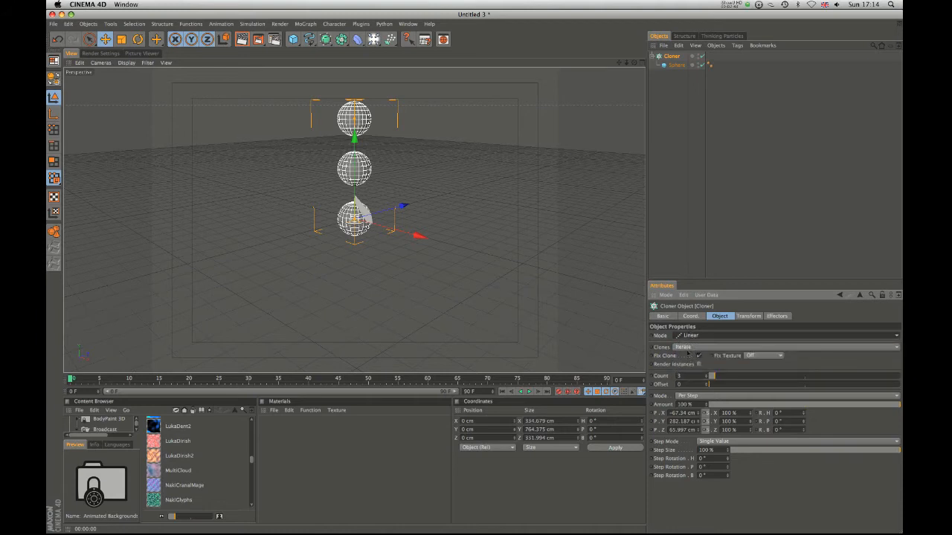
{"action": "left_click", "coordinate": [690, 347]}
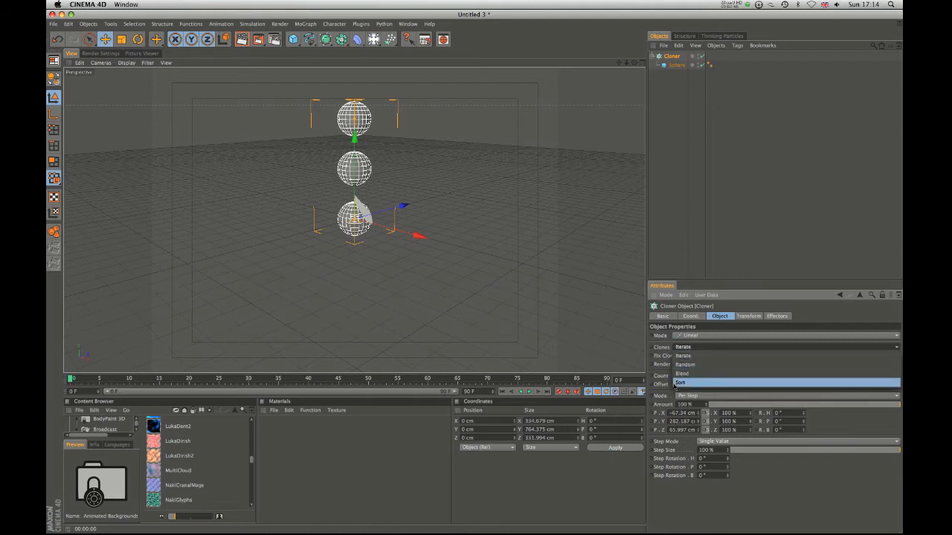
{"action": "left_click", "coordinate": [683, 352]}
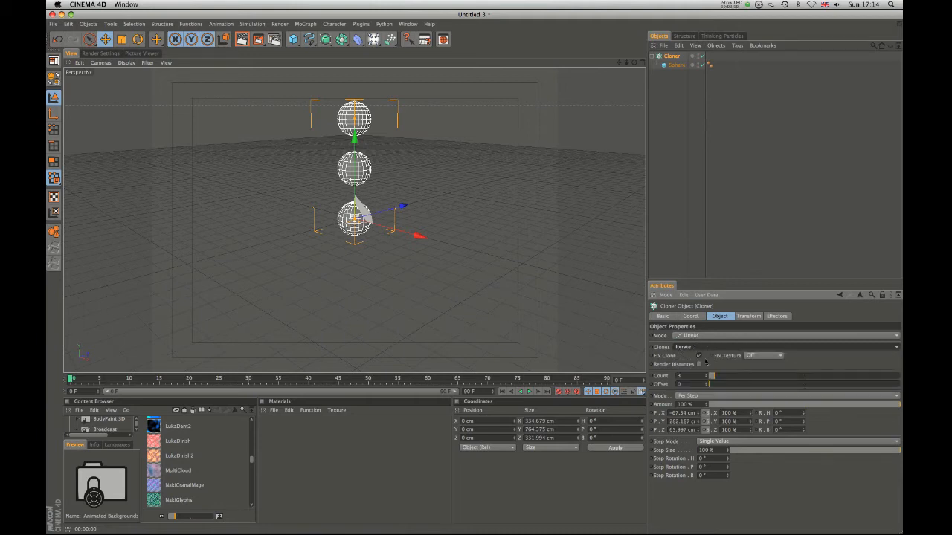
Step: Set the Cloner's count to 15
{"action": "left_click_drag", "start_coordinate": [714, 376], "coordinate": [741, 377]}
{"action": "key", "text": "h"}
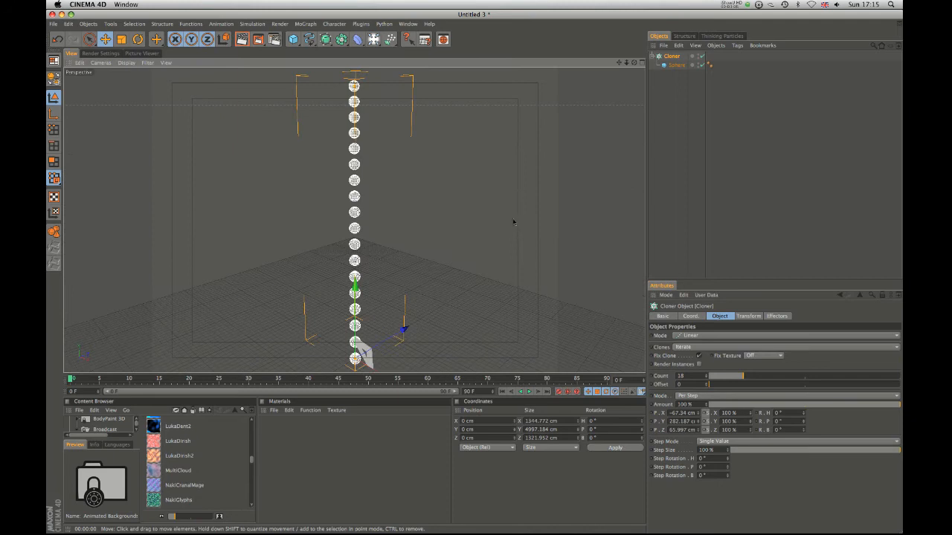
{"action": "mouse_move", "coordinate": [735, 376]}
{"action": "left_mouse_down"}
{"action": "mouse_move", "coordinate": [711, 376]}
{"action": "mouse_move", "coordinate": [733, 377]}
{"action": "mouse_move", "coordinate": [712, 387]}
{"action": "mouse_move", "coordinate": [743, 387]}
{"action": "mouse_move", "coordinate": [716, 387]}
{"action": "mouse_move", "coordinate": [712, 397]}
{"action": "mouse_move", "coordinate": [730, 399]}
{"action": "mouse_move", "coordinate": [703, 395]}
{"action": "left_mouse_up"}
{"action": "mouse_move", "coordinate": [482, 299]}
{"action": "left_mouse_down", "text": "alt"}
{"action": "mouse_move", "coordinate": [504, 275]}
{"action": "mouse_move", "coordinate": [501, 259]}
{"action": "left_mouse_up", "text": "alt"}
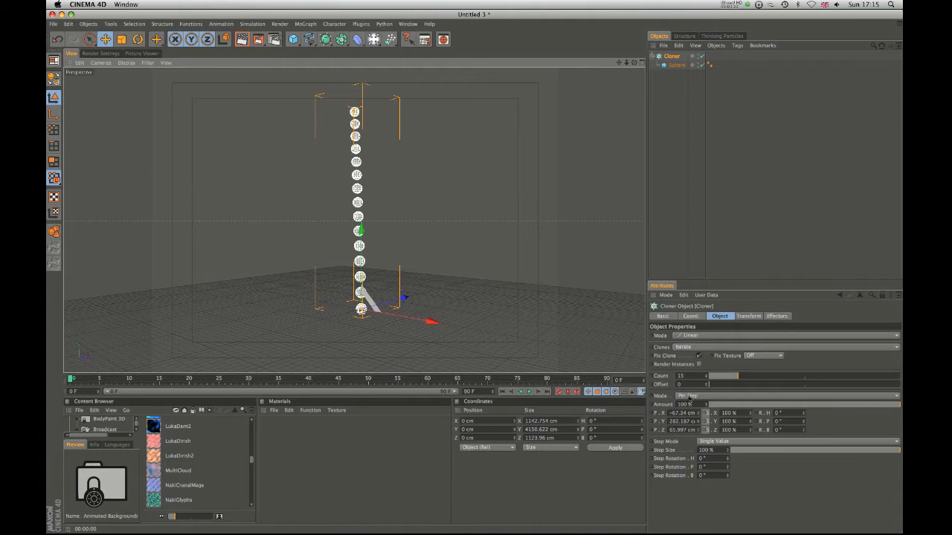
Step: Try a different per-step Y offset and a Z offset of about 344 cm for the clones, undoing each change
{"action": "left_click", "coordinate": [689, 397]}
{"action": "left_click", "coordinate": [702, 406]}
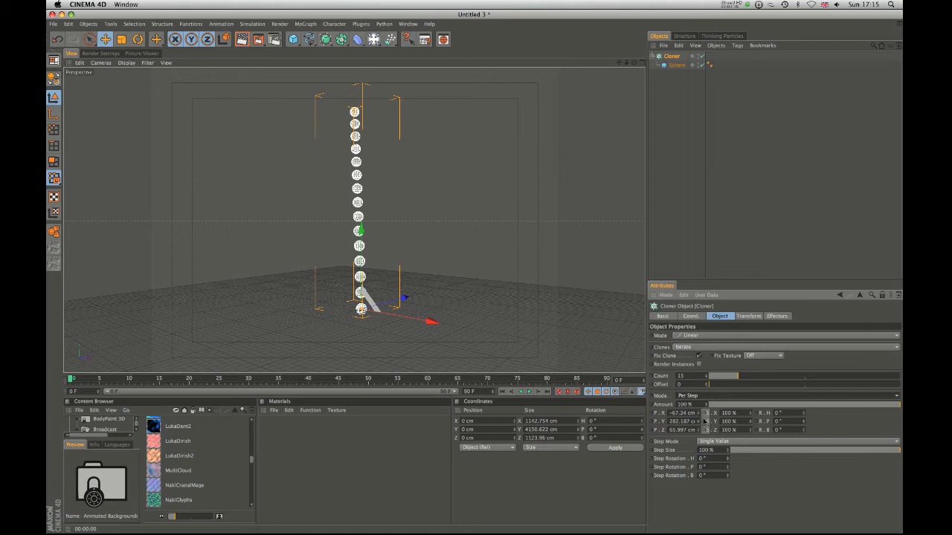
{"action": "mouse_move", "coordinate": [704, 421]}
{"action": "left_mouse_down"}
{"action": "mouse_move", "coordinate": [715, 343]}
{"action": "mouse_move", "coordinate": [706, 421]}
{"action": "mouse_move", "coordinate": [695, 258]}
{"action": "mouse_move", "coordinate": [678, 435]}
{"action": "mouse_move", "coordinate": [664, 357]}
{"action": "mouse_move", "coordinate": [654, 405]}
{"action": "mouse_move", "coordinate": [657, 387]}
{"action": "left_mouse_up"}
{"action": "key", "text": "super+z"}
{"action": "mouse_move", "coordinate": [699, 431]}
{"action": "left_mouse_down"}
{"action": "mouse_move", "coordinate": [698, 238]}
{"action": "mouse_move", "coordinate": [677, 476]}
{"action": "mouse_move", "coordinate": [665, 291]}
{"action": "left_mouse_up"}
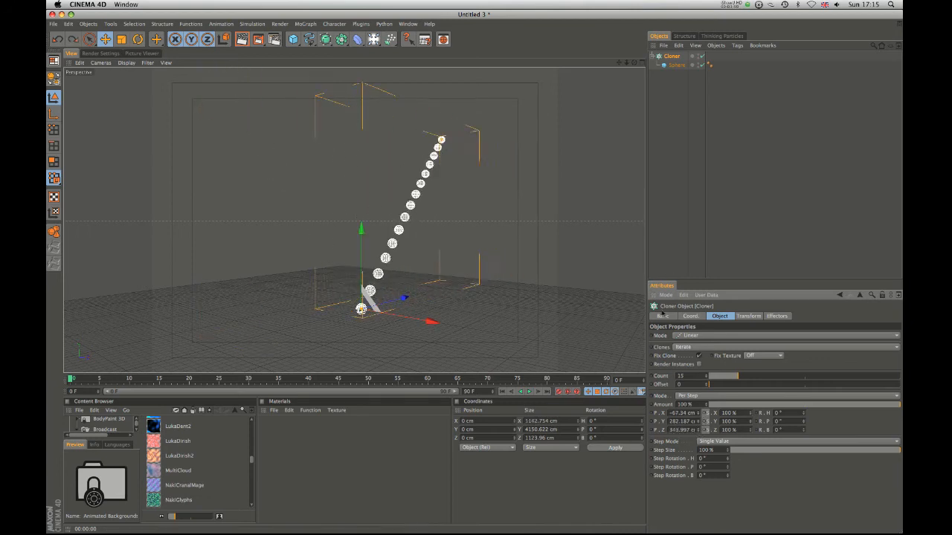
{"action": "key", "text": "super+z"}
Step: Try scaling the clones per step to 260% in X, 182% in Y and 284% in Z
{"action": "left_click_drag", "start_coordinate": [753, 414], "coordinate": [735, 355]}
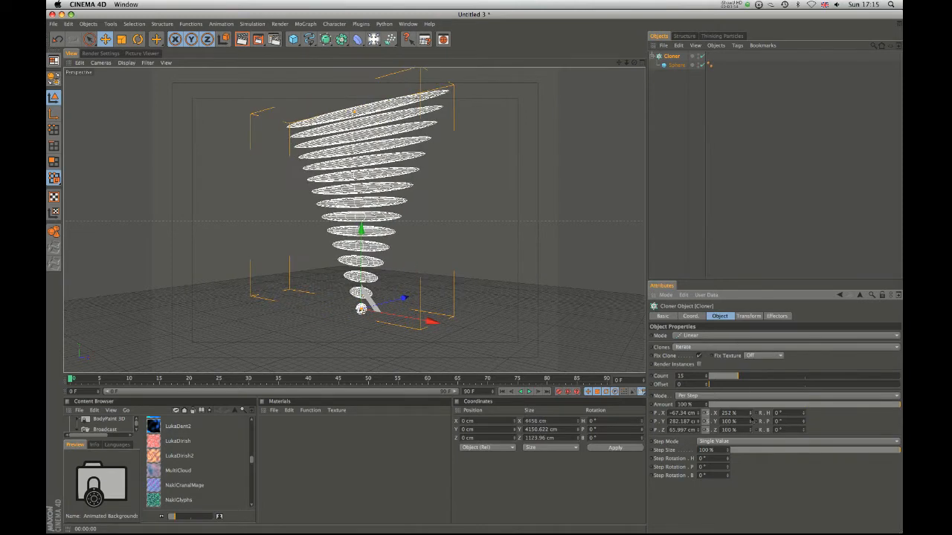
{"action": "left_click_drag", "start_coordinate": [751, 424], "coordinate": [716, 358]}
{"action": "mouse_move", "coordinate": [537, 260]}
{"action": "left_mouse_down", "text": "alt"}
{"action": "mouse_move", "coordinate": [319, 295]}
{"action": "mouse_move", "coordinate": [439, 262]}
{"action": "left_mouse_up", "text": "alt"}
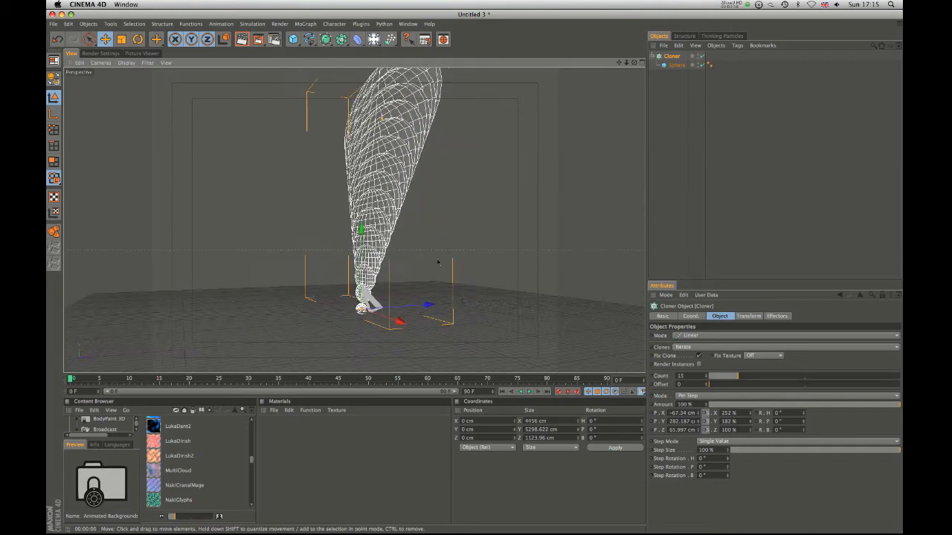
{"action": "left_click_drag", "start_coordinate": [752, 432], "coordinate": [728, 372]}
{"action": "left_click_drag", "start_coordinate": [541, 284], "coordinate": [641, 299], "text": "alt"}
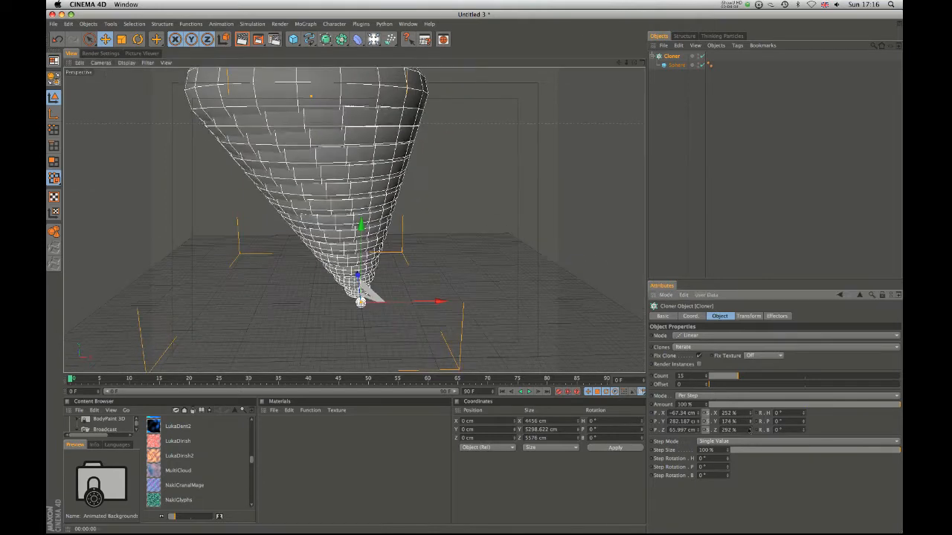
{"action": "left_click_drag", "start_coordinate": [753, 420], "coordinate": [755, 436]}
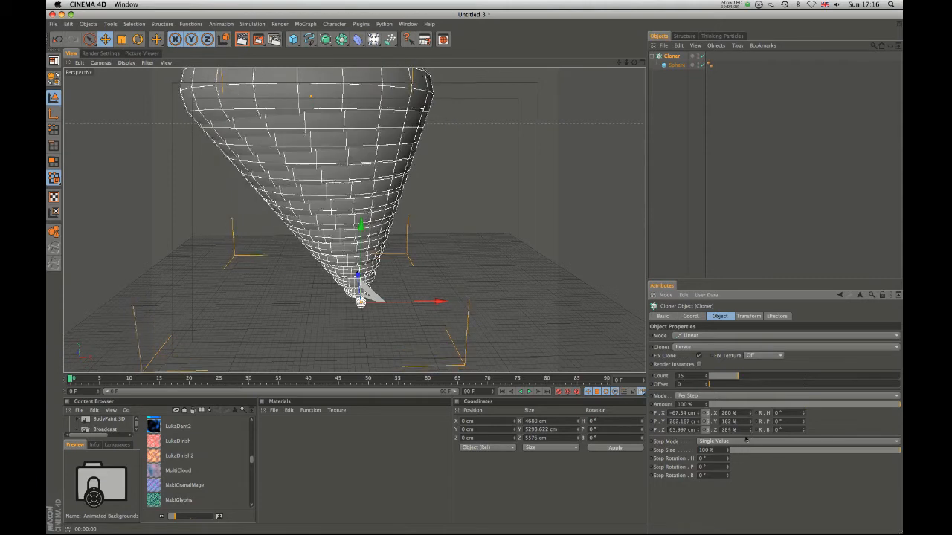
Step: Undo all of the per-step scale changes on the clones
{"action": "key", "text": "super+z"}
{"action": "key", "text": "super+z"}
{"action": "key", "text": "super+z"}
{"action": "key", "text": "super+z"}
{"action": "key", "text": "super+z"}
{"action": "key", "text": "super+z"}
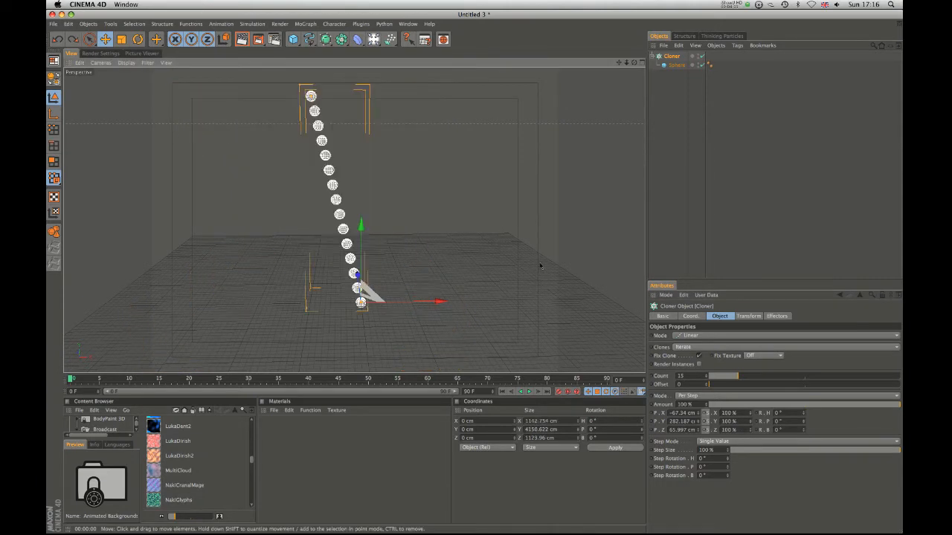
Step: Try rotating the clones per step by 8° in pitch and also in bank, undoing both rotations
{"action": "left_click_drag", "start_coordinate": [541, 266], "coordinate": [531, 268], "text": "alt"}
{"action": "left_click_drag", "start_coordinate": [804, 423], "coordinate": [804, 416]}
{"action": "right_click_drag", "start_coordinate": [439, 242], "coordinate": [706, 204], "text": "alt"}
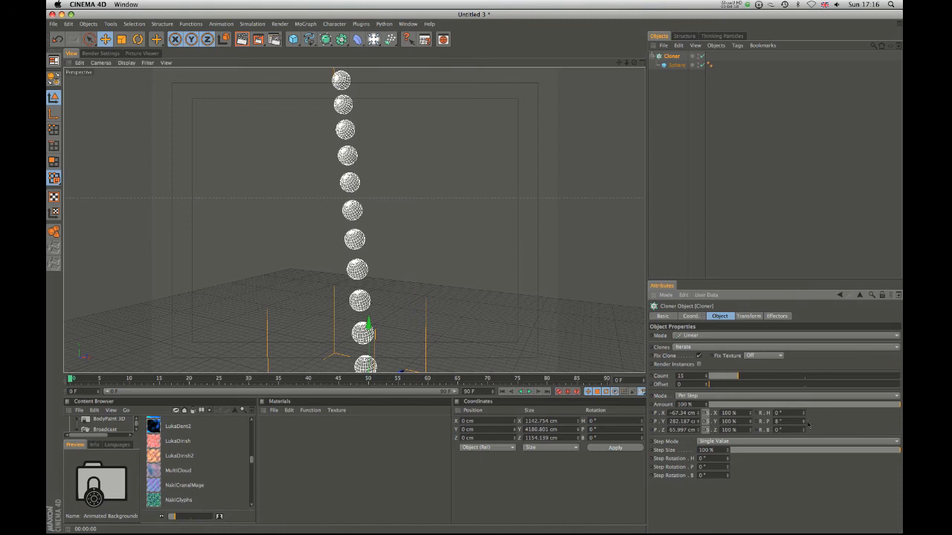
{"action": "left_click_drag", "start_coordinate": [804, 430], "coordinate": [804, 424]}
{"action": "key", "text": "super+z"}
{"action": "key", "text": "super+z"}
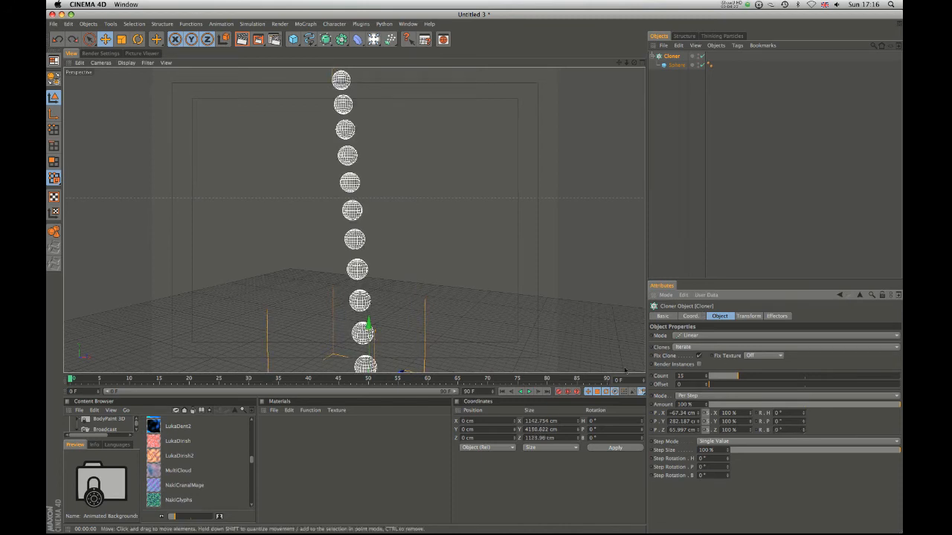
Step: Examine the whole column of cloned spheres from farther away and from a slightly different angle
{"action": "mouse_move", "coordinate": [900, 407]}
{"action": "left_mouse_down"}
{"action": "mouse_move", "coordinate": [915, 407]}
{"action": "mouse_move", "coordinate": [710, 407]}
{"action": "mouse_move", "coordinate": [901, 407]}
{"action": "mouse_move", "coordinate": [711, 407]}
{"action": "mouse_move", "coordinate": [890, 411]}
{"action": "left_mouse_up"}
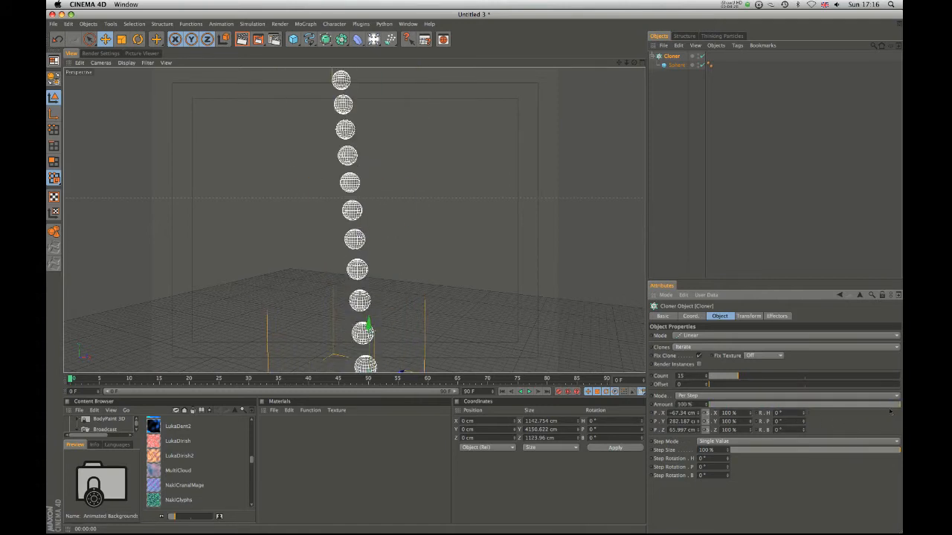
{"action": "right_click_drag", "start_coordinate": [416, 349], "coordinate": [257, 342], "text": "alt"}
{"action": "middle_click_drag", "start_coordinate": [389, 271], "coordinate": [344, 286], "text": "alt"}
{"action": "right_click_drag", "start_coordinate": [345, 285], "coordinate": [298, 286], "text": "alt"}
{"action": "middle_click_drag", "start_coordinate": [456, 283], "coordinate": [500, 253], "text": "alt"}
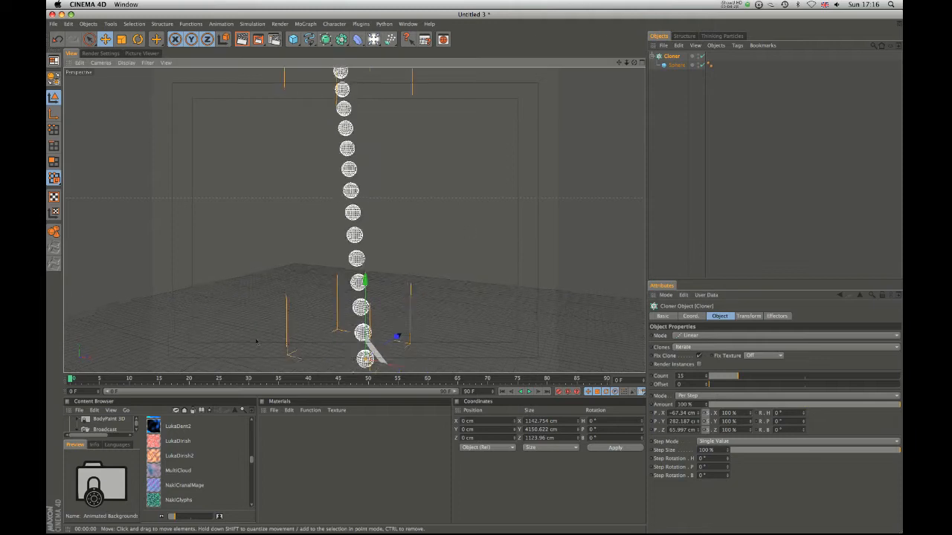
{"action": "left_click_drag", "start_coordinate": [500, 252], "coordinate": [529, 228], "text": "alt"}
{"action": "right_click_drag", "start_coordinate": [529, 227], "coordinate": [480, 206], "text": "alt"}
{"action": "middle_click_drag", "start_coordinate": [480, 206], "coordinate": [500, 249], "text": "alt"}
{"action": "left_click_drag", "start_coordinate": [500, 248], "coordinate": [506, 238], "text": "alt"}
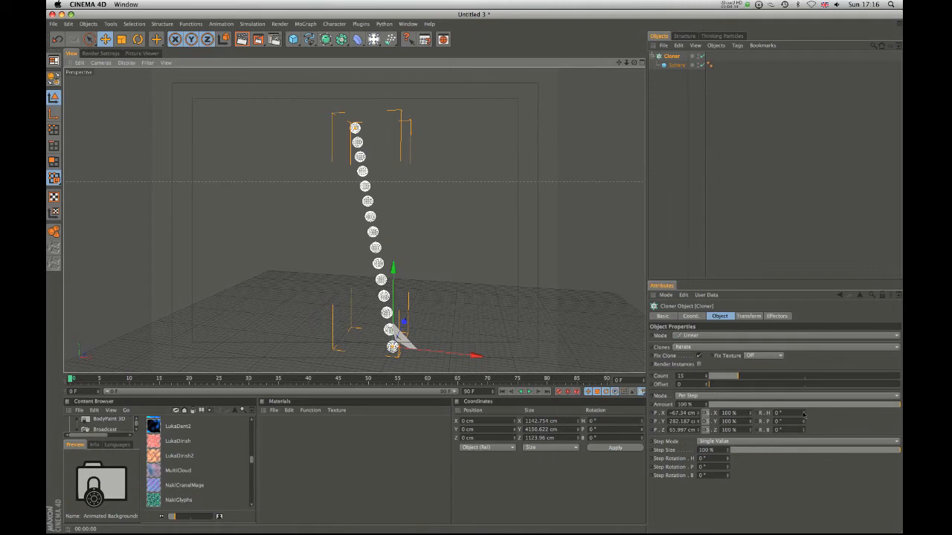
{"action": "mouse_move", "coordinate": [751, 424]}
{"action": "left_mouse_down"}
{"action": "mouse_move", "coordinate": [749, 400]}
{"action": "mouse_move", "coordinate": [688, 289]}
{"action": "mouse_move", "coordinate": [673, 408]}
{"action": "mouse_move", "coordinate": [641, 471]}
{"action": "mouse_move", "coordinate": [592, 306]}
{"action": "left_mouse_up"}
{"action": "right_click_drag", "start_coordinate": [439, 269], "coordinate": [297, 253], "text": "alt"}
{"action": "left_click_drag", "start_coordinate": [477, 242], "coordinate": [457, 244], "text": "alt"}
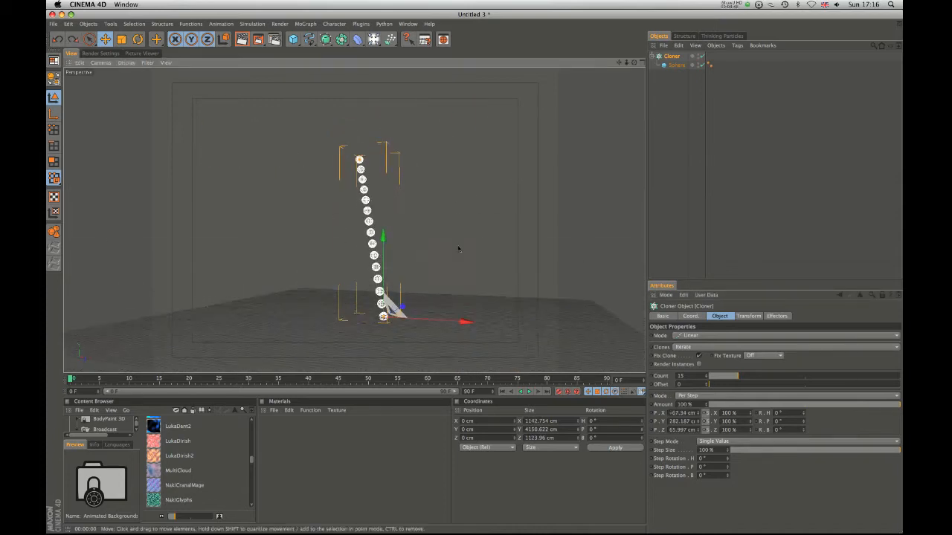
Step: Switch the linear clone spacing to End Point and set the X end position to about -858 cm
{"action": "left_click", "coordinate": [688, 395]}
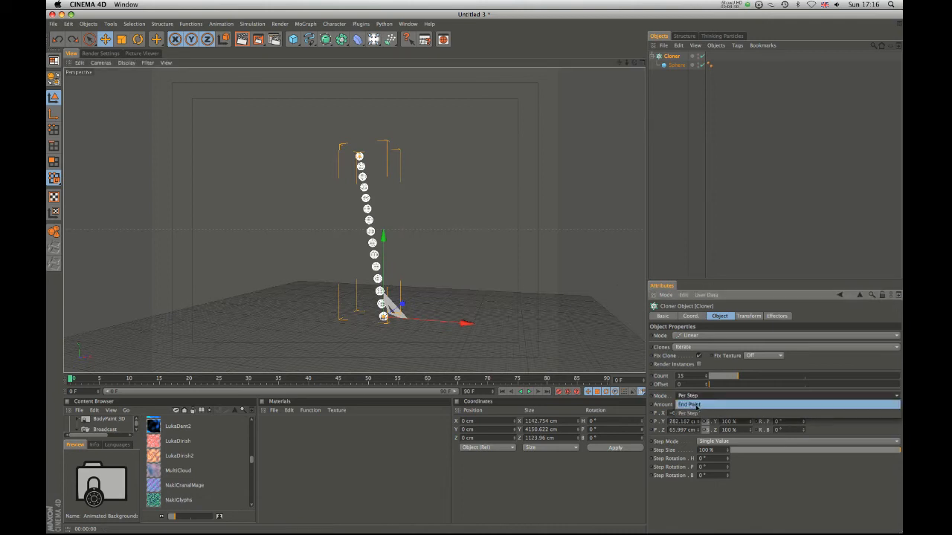
{"action": "left_click", "coordinate": [694, 405]}
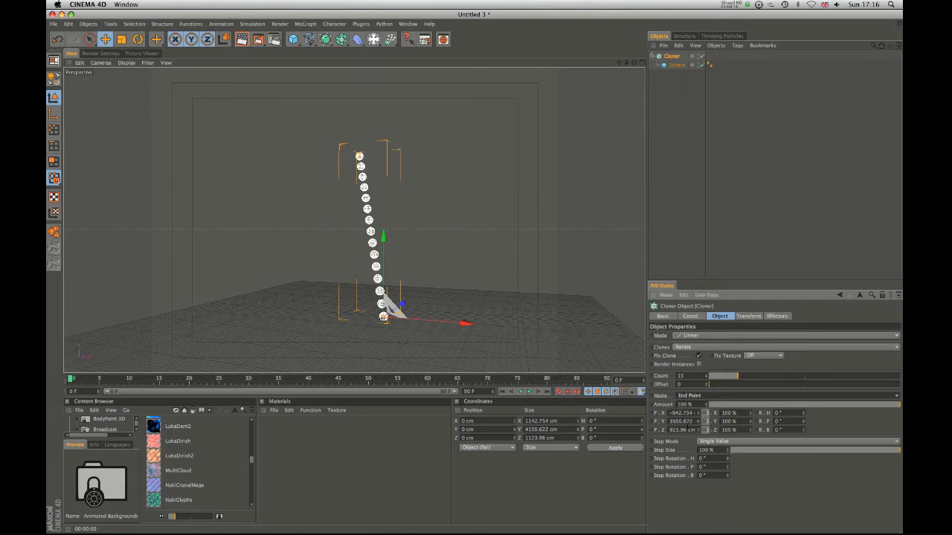
{"action": "left_click_drag", "start_coordinate": [699, 413], "coordinate": [713, 411]}
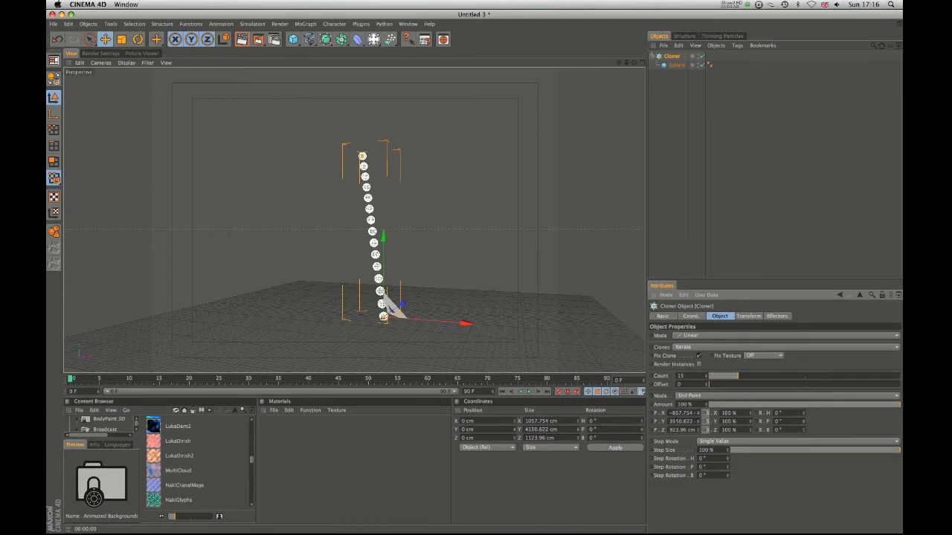
Step: Set the clones' Y end position to 5000 cm
{"action": "double_click", "coordinate": [682, 421]}
{"action": "left_click_drag", "start_coordinate": [680, 422], "coordinate": [678, 427]}
{"action": "key", "text": "super+a"}
{"action": "type", "text": "5000"}
{"action": "key", "text": "Return"}
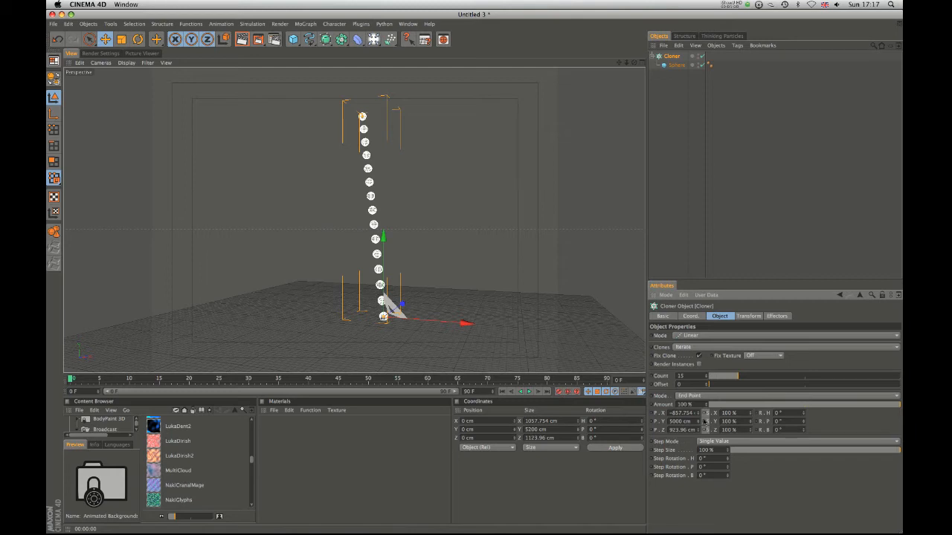
Step: Switch the clone spacing to Per Step, back to End Point for comparison, and finally to Per Step
{"action": "left_click", "coordinate": [704, 396]}
{"action": "left_click", "coordinate": [702, 414]}
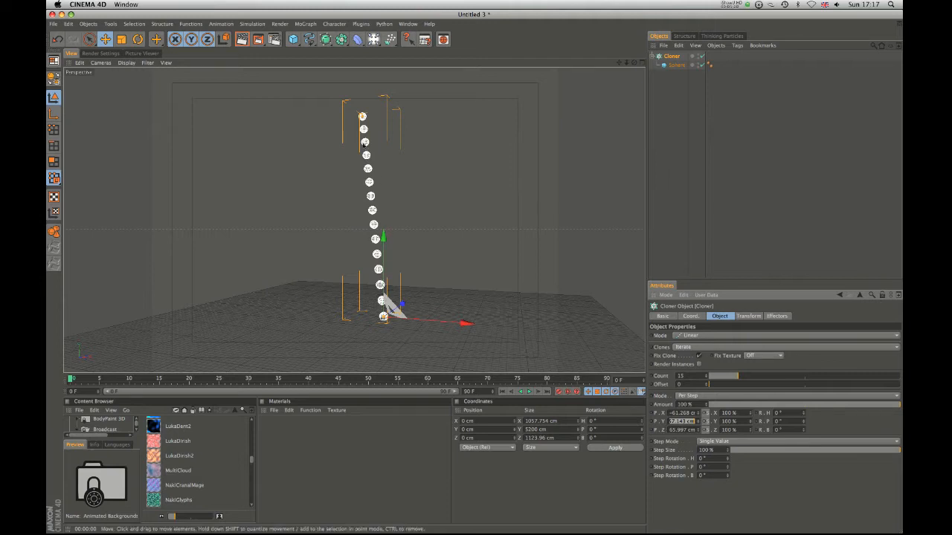
{"action": "left_click", "coordinate": [714, 396]}
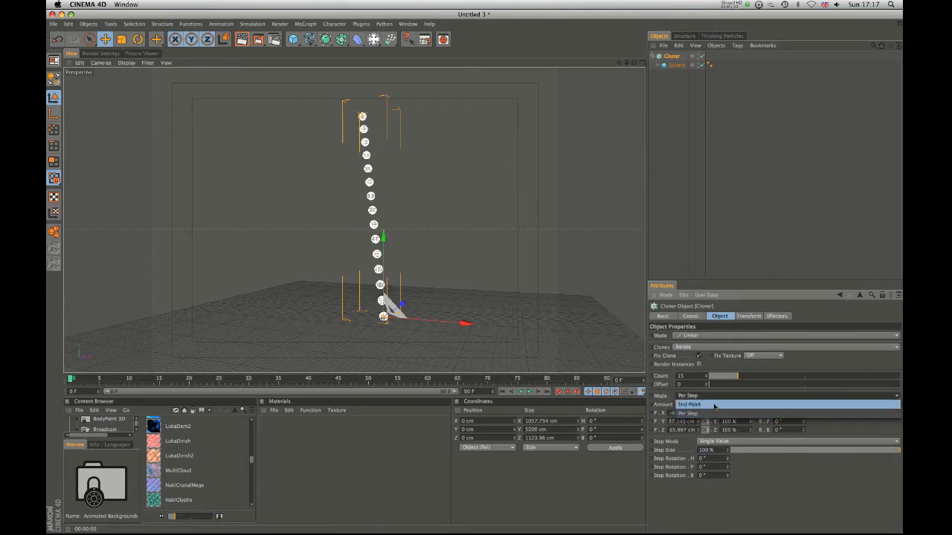
{"action": "left_click", "coordinate": [714, 404]}
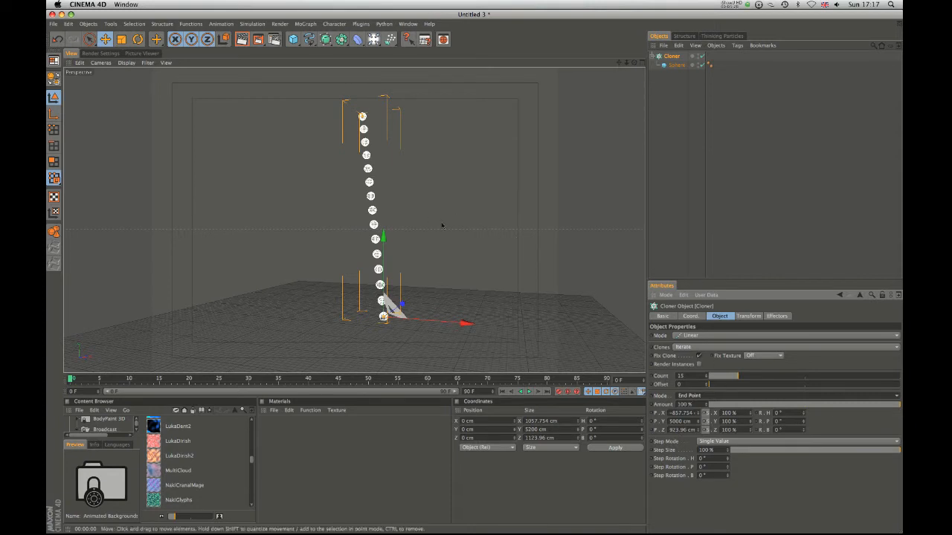
{"action": "left_click", "coordinate": [711, 395]}
{"action": "left_click", "coordinate": [705, 412]}
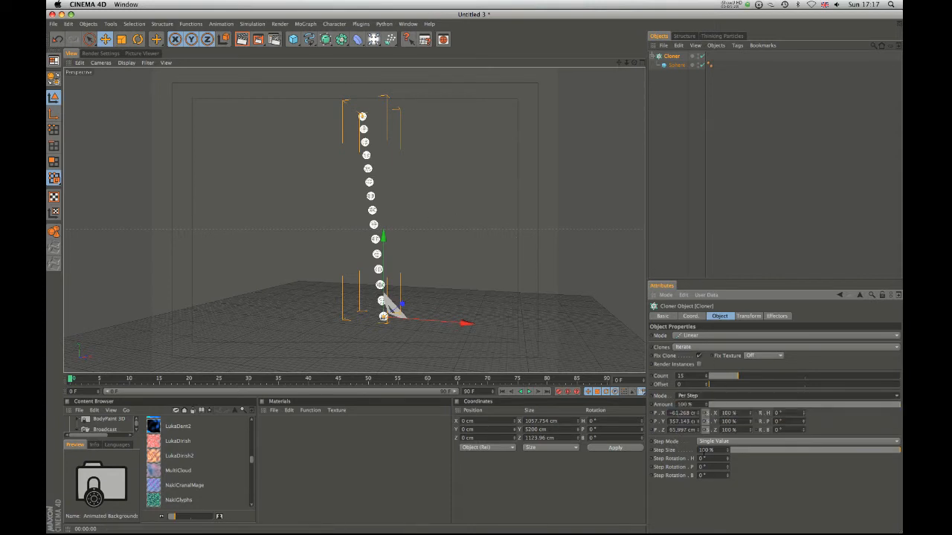
Step: Keep the step mode at Single Value, try a heading step rotation on the clones, and undo it
{"action": "left_click", "coordinate": [734, 442]}
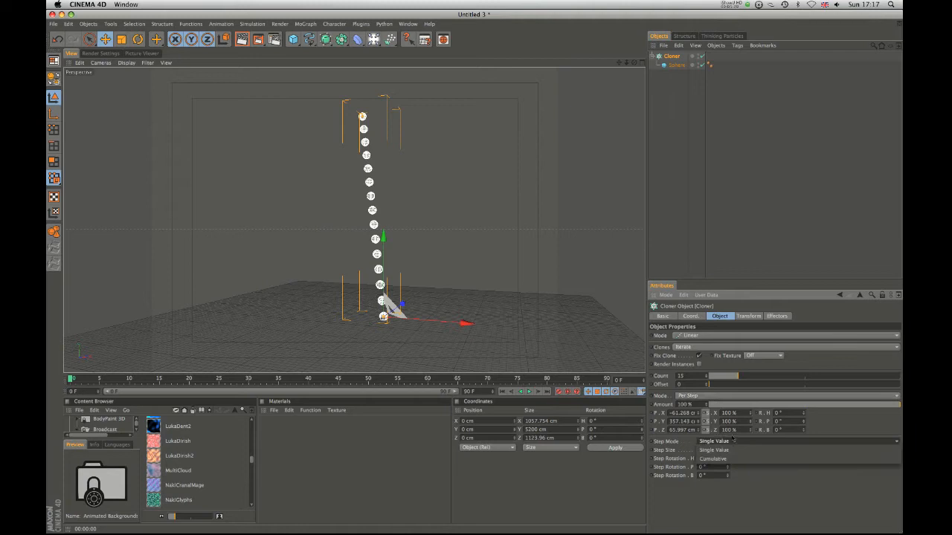
{"action": "left_click", "coordinate": [742, 450]}
{"action": "mouse_move", "coordinate": [729, 459]}
{"action": "left_mouse_down"}
{"action": "mouse_move", "coordinate": [718, 291]}
{"action": "mouse_move", "coordinate": [688, 437]}
{"action": "mouse_move", "coordinate": [662, 287]}
{"action": "mouse_move", "coordinate": [648, 262]}
{"action": "left_mouse_up"}
{"action": "key", "text": "super+z"}
Step: Set the clones' pitch step rotation to 36.9°, and try a bank step rotation of -13.8°, undoing the bank change
{"action": "left_click_drag", "start_coordinate": [727, 470], "coordinate": [715, 307]}
{"action": "mouse_move", "coordinate": [729, 478]}
{"action": "left_mouse_down"}
{"action": "mouse_move", "coordinate": [706, 327]}
{"action": "mouse_move", "coordinate": [730, 459]}
{"action": "mouse_move", "coordinate": [716, 474]}
{"action": "mouse_move", "coordinate": [735, 459]}
{"action": "left_mouse_up"}
{"action": "key", "text": "super+z"}
{"action": "key", "text": "super+z"}
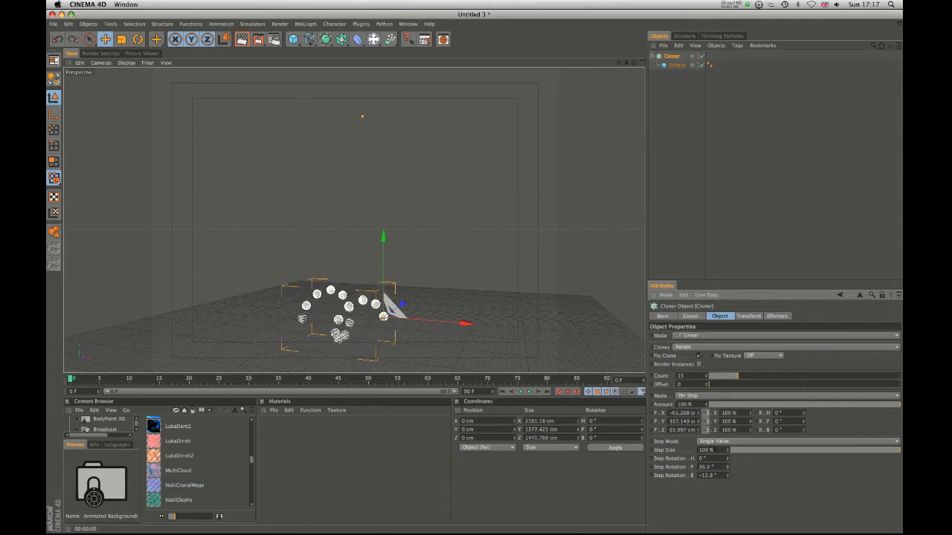
Step: Try adjusting the clones' step size, returning it to 100%
{"action": "left_click", "coordinate": [723, 441]}
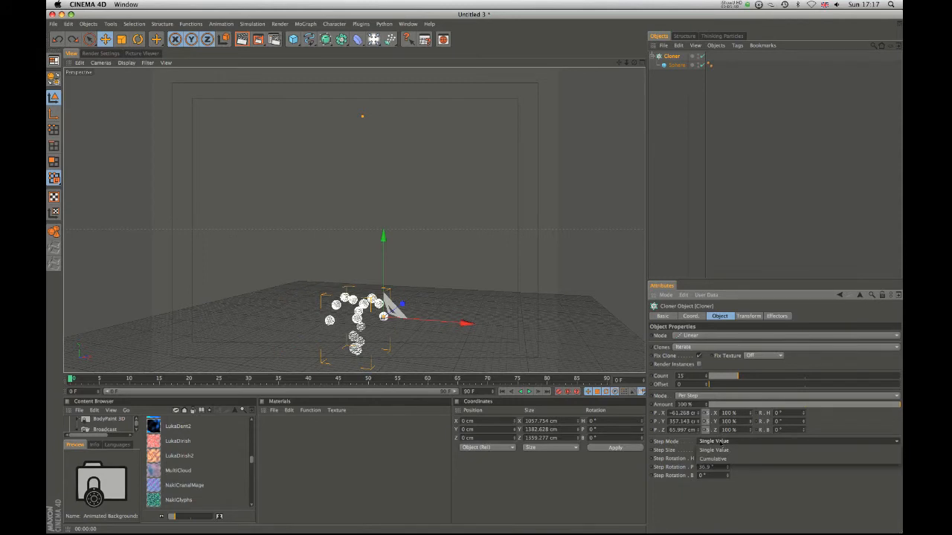
{"action": "left_click", "coordinate": [785, 444]}
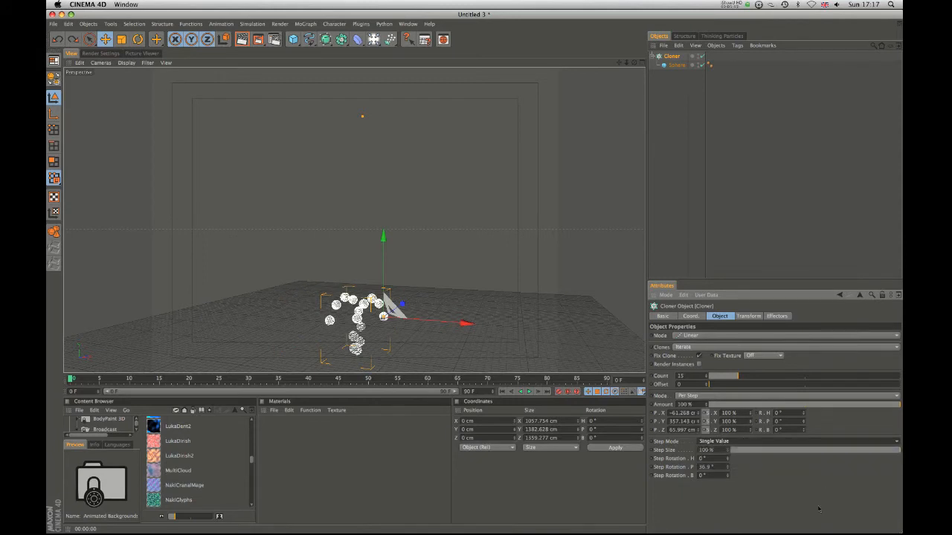
{"action": "left_click_drag", "start_coordinate": [875, 452], "coordinate": [900, 451]}
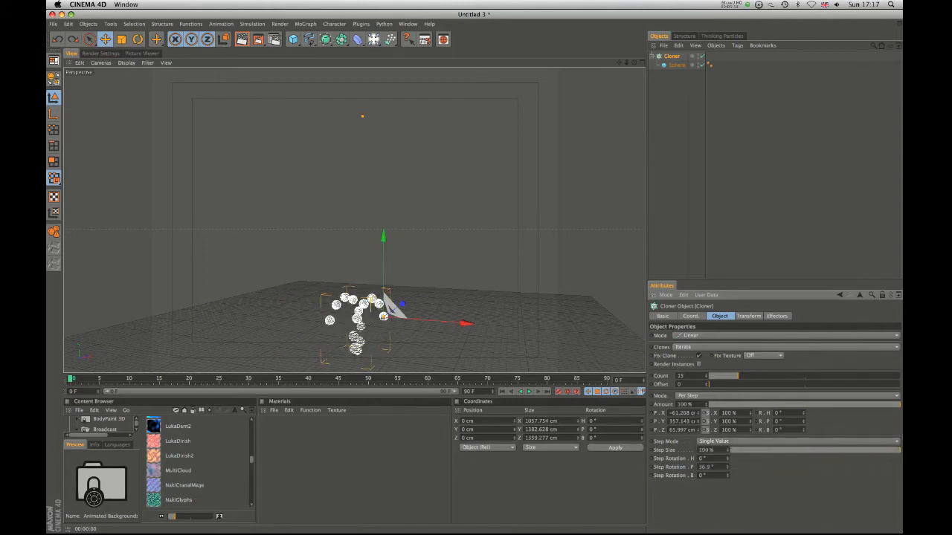
Step: Change the step mode to Cumulative and set the step rotation to 77.1° in heading and 27.6° in bank
{"action": "left_click", "coordinate": [740, 442]}
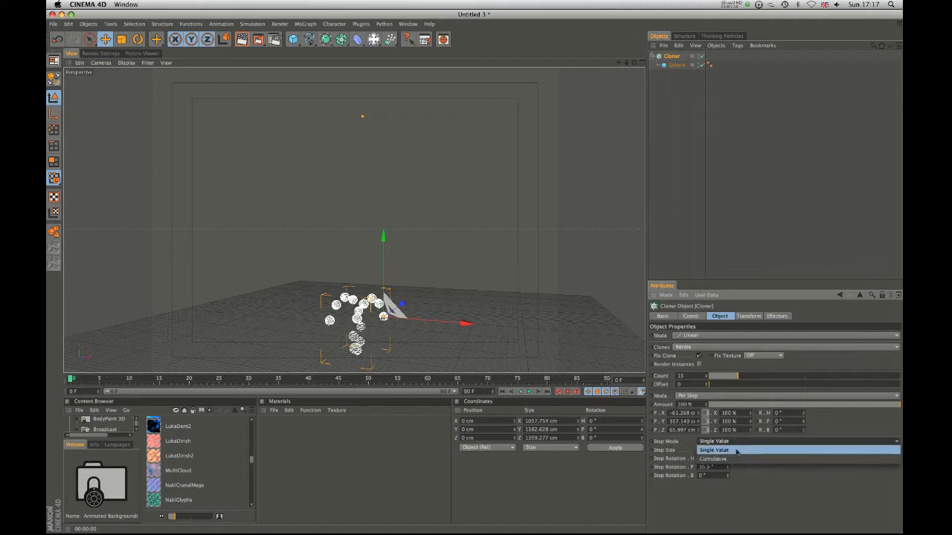
{"action": "left_click", "coordinate": [733, 454]}
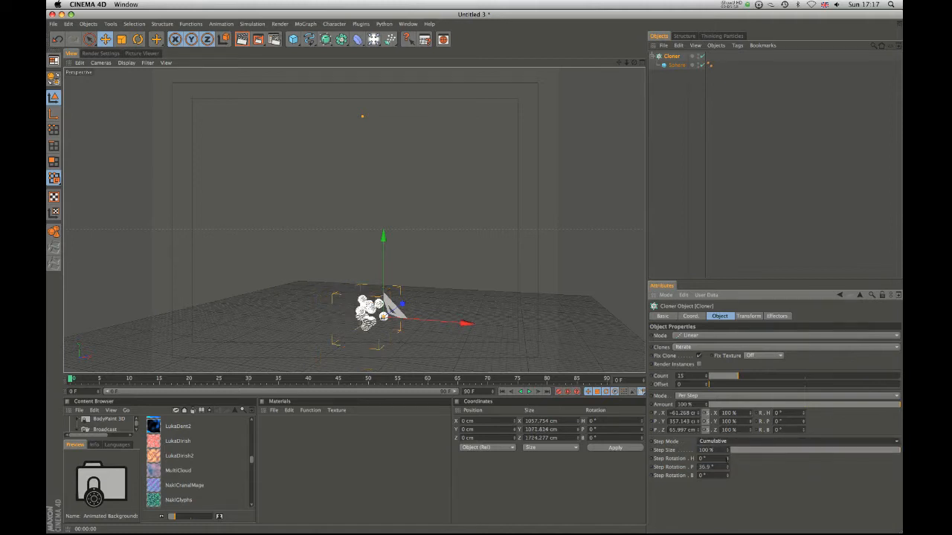
{"action": "left_click_drag", "start_coordinate": [728, 458], "coordinate": [666, 113]}
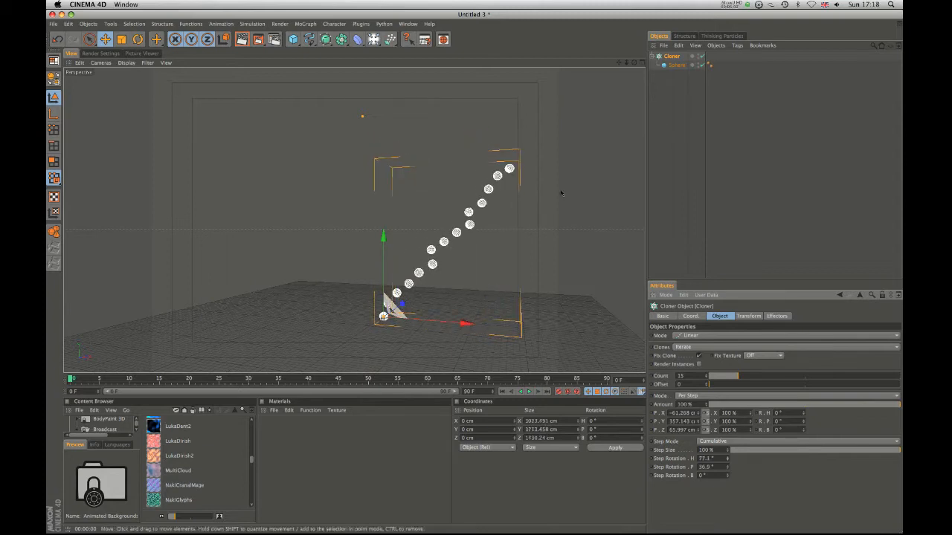
{"action": "left_click_drag", "start_coordinate": [728, 476], "coordinate": [722, 375]}
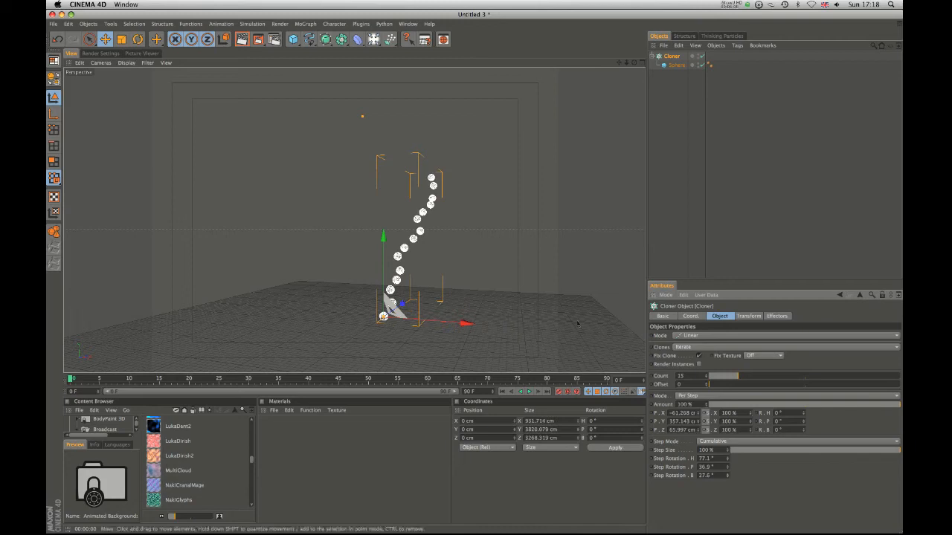
Step: Return the step mode to Single Value and set the pitch step rotation to 21.5°
{"action": "left_click", "coordinate": [725, 442]}
{"action": "left_click", "coordinate": [728, 451]}
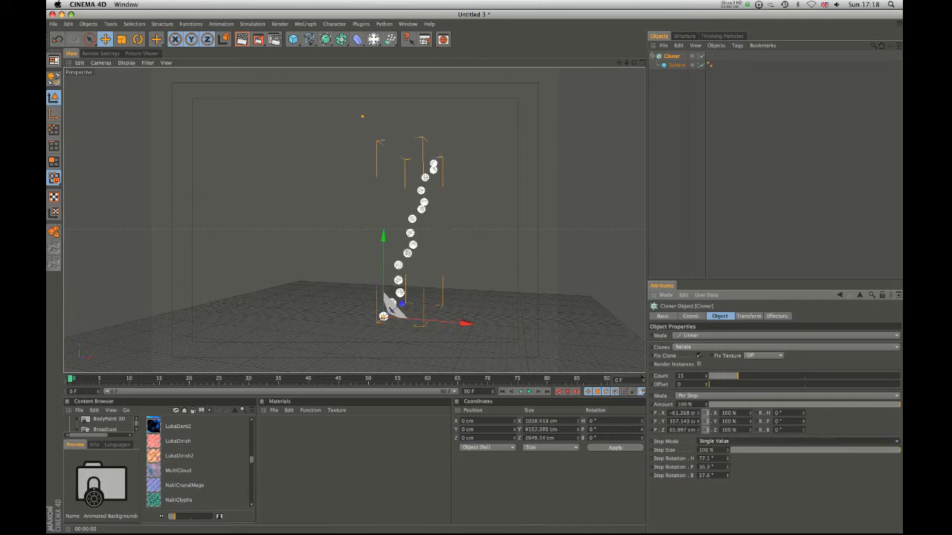
{"action": "left_click_drag", "start_coordinate": [727, 467], "coordinate": [725, 500]}
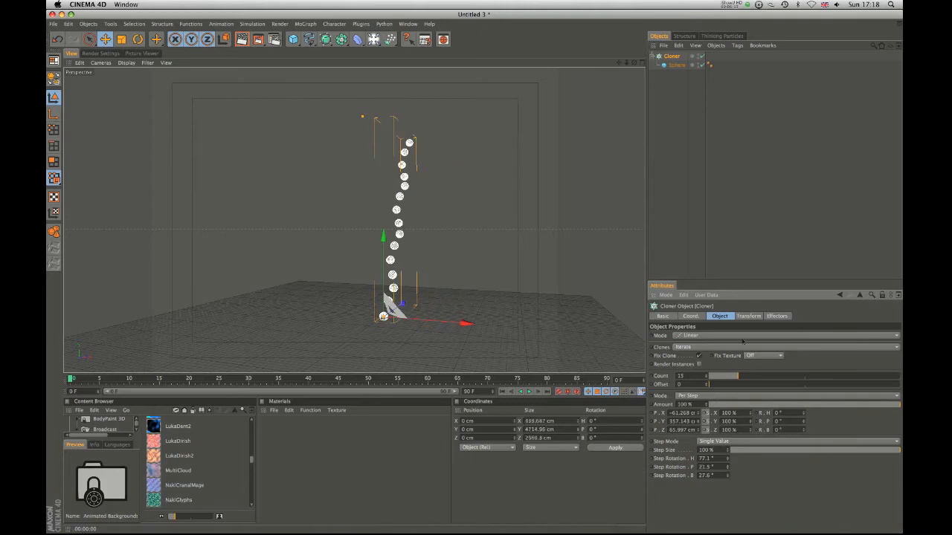
Step: Change the cloner to Radial mode with a radius of 1000 cm and a count of 16
{"action": "left_click", "coordinate": [693, 336]}
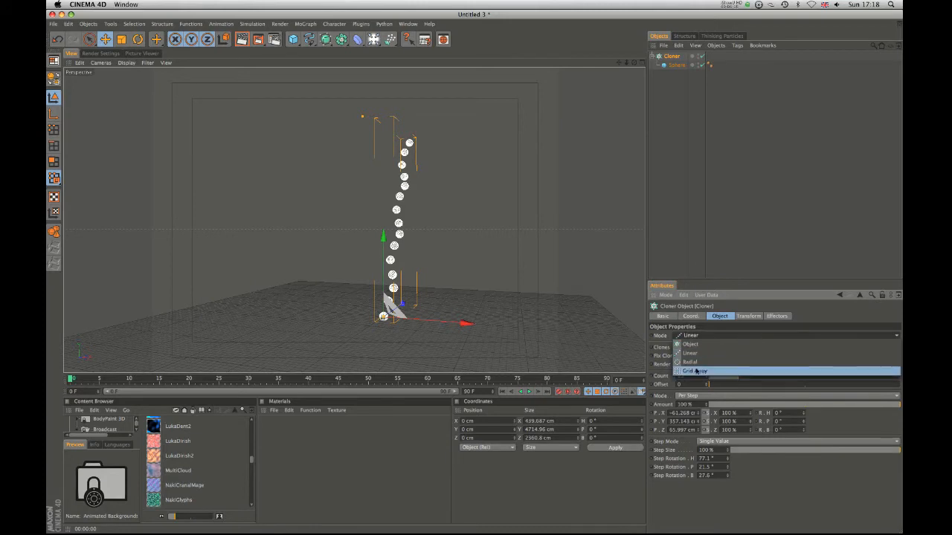
{"action": "left_click", "coordinate": [690, 362]}
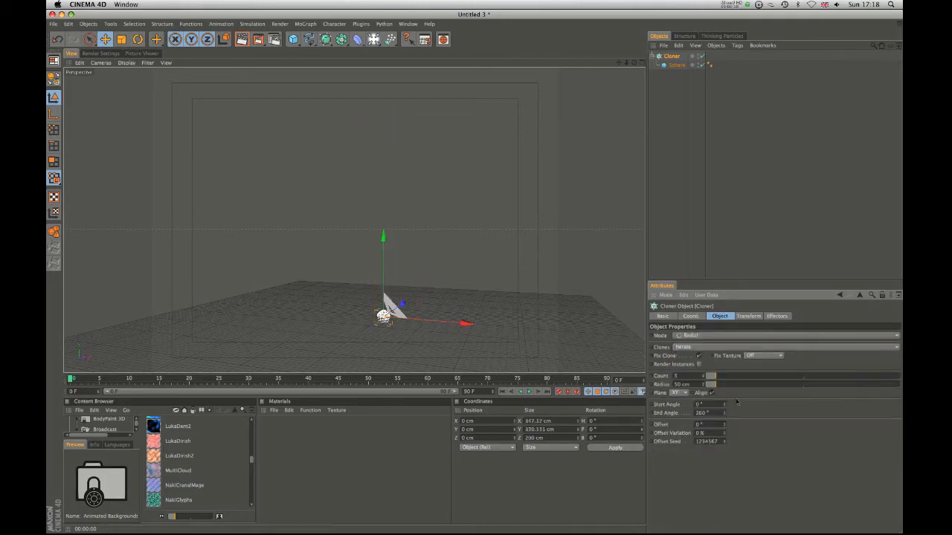
{"action": "left_click_drag", "start_coordinate": [722, 384], "coordinate": [900, 385]}
{"action": "mouse_move", "coordinate": [712, 376]}
{"action": "left_mouse_down"}
{"action": "mouse_move", "coordinate": [774, 376]}
{"action": "mouse_move", "coordinate": [736, 375]}
{"action": "left_mouse_up"}
Step: Try the ring of clones in the ZY plane, and switch it to the XZ plane
{"action": "left_click", "coordinate": [678, 394]}
{"action": "left_click", "coordinate": [679, 410]}
{"action": "left_click", "coordinate": [680, 394]}
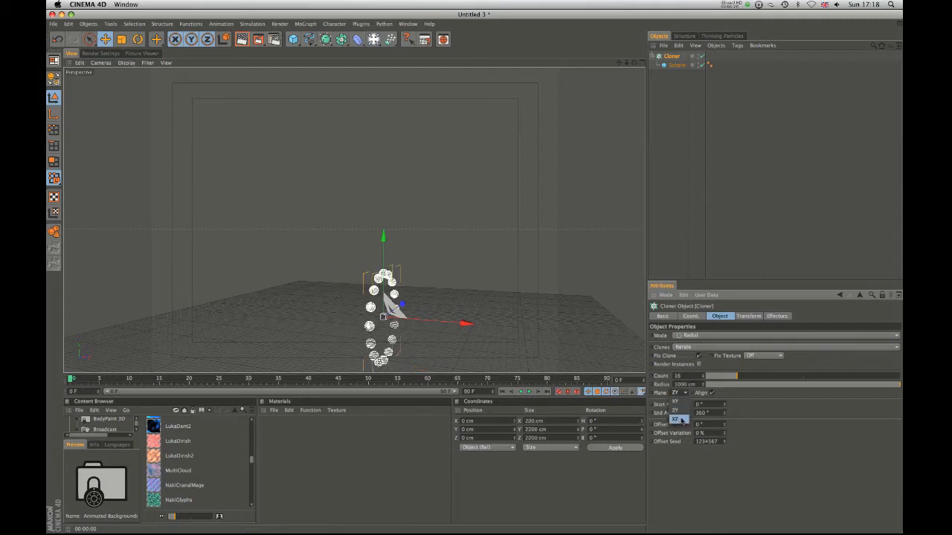
{"action": "left_click", "coordinate": [678, 420]}
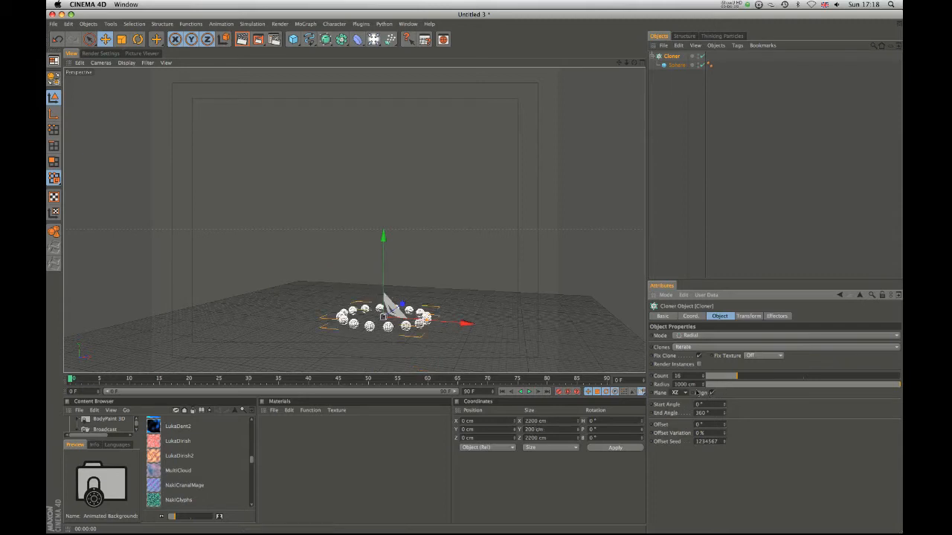
Step: Set the ring's end angle to 87° and compare the ZY and XZ planes, finishing on the XY plane
{"action": "mouse_move", "coordinate": [725, 413]}
{"action": "left_mouse_down"}
{"action": "mouse_move", "coordinate": [717, 312]}
{"action": "mouse_move", "coordinate": [697, 532]}
{"action": "left_mouse_up"}
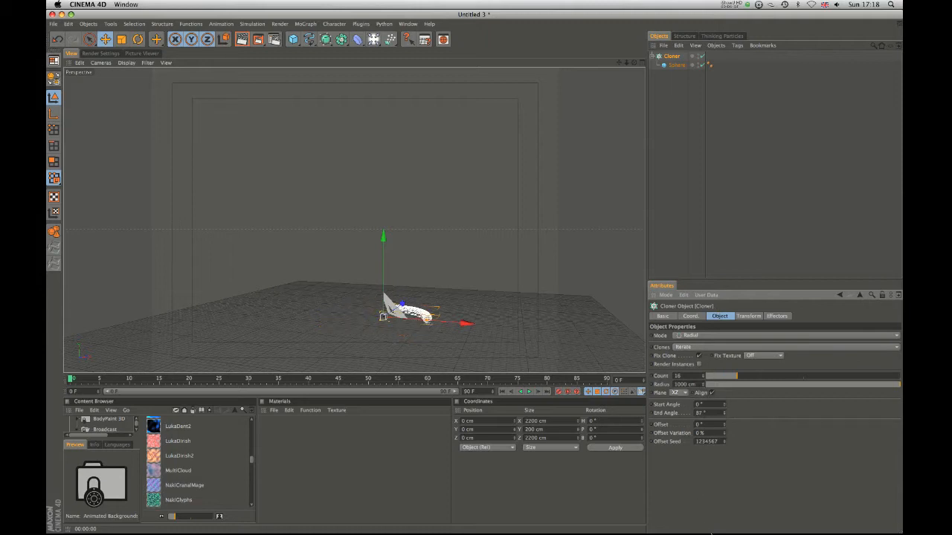
{"action": "left_click", "coordinate": [678, 393]}
{"action": "left_click", "coordinate": [677, 407]}
{"action": "left_click", "coordinate": [679, 393]}
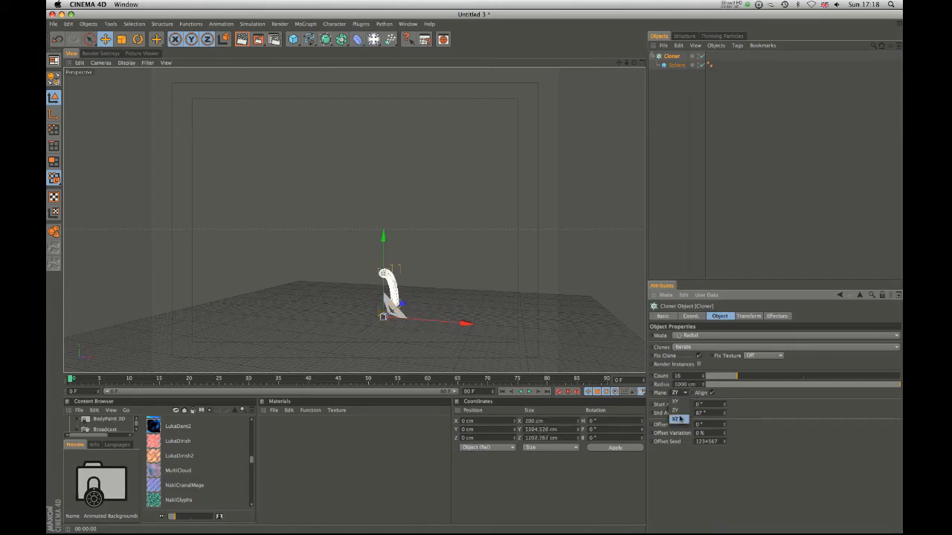
{"action": "left_click", "coordinate": [676, 417]}
{"action": "left_click", "coordinate": [678, 393]}
{"action": "left_click", "coordinate": [677, 399]}
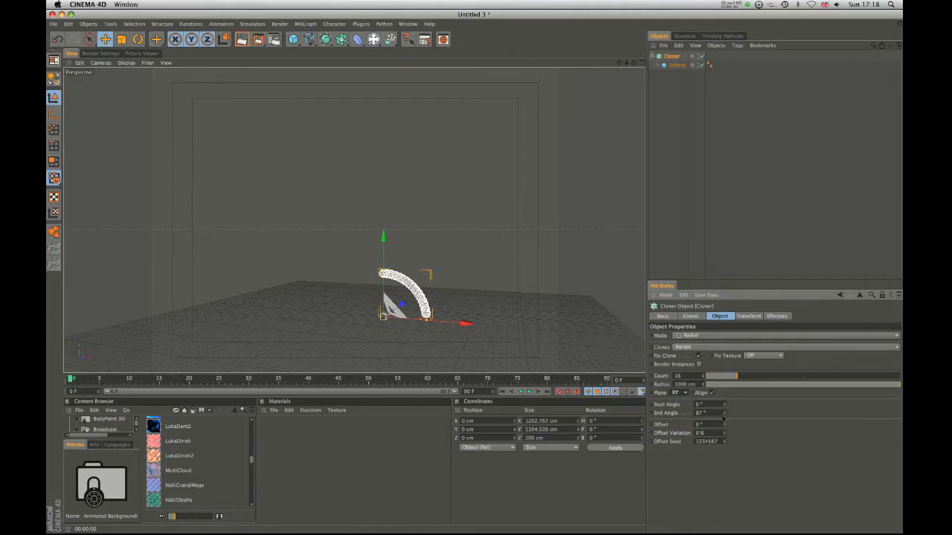
Step: Set the ring's end angle to 432° and its offset to 78°
{"action": "left_click_drag", "start_coordinate": [723, 419], "coordinate": [721, 443]}
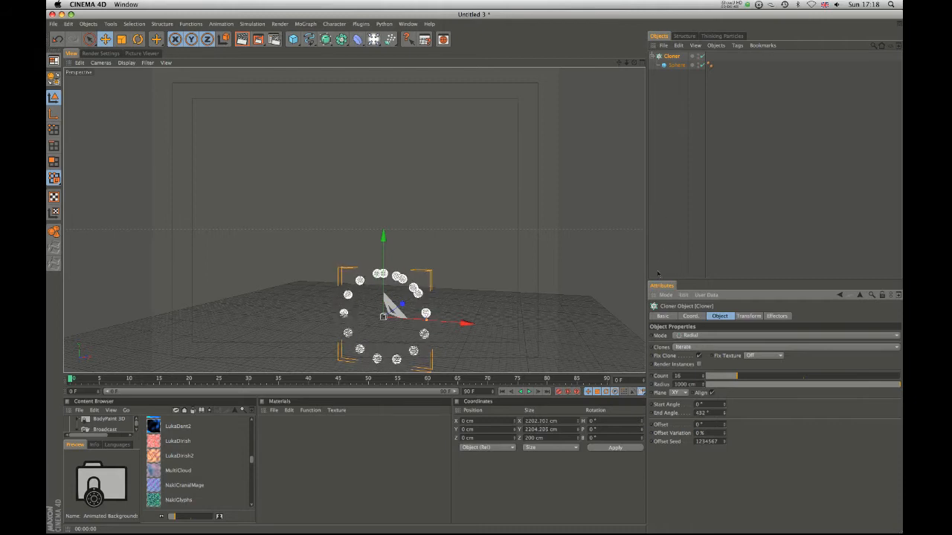
{"action": "left_click_drag", "start_coordinate": [723, 424], "coordinate": [725, 437]}
{"action": "left_click_drag", "start_coordinate": [725, 425], "coordinate": [717, 370]}
{"action": "key", "text": "h"}
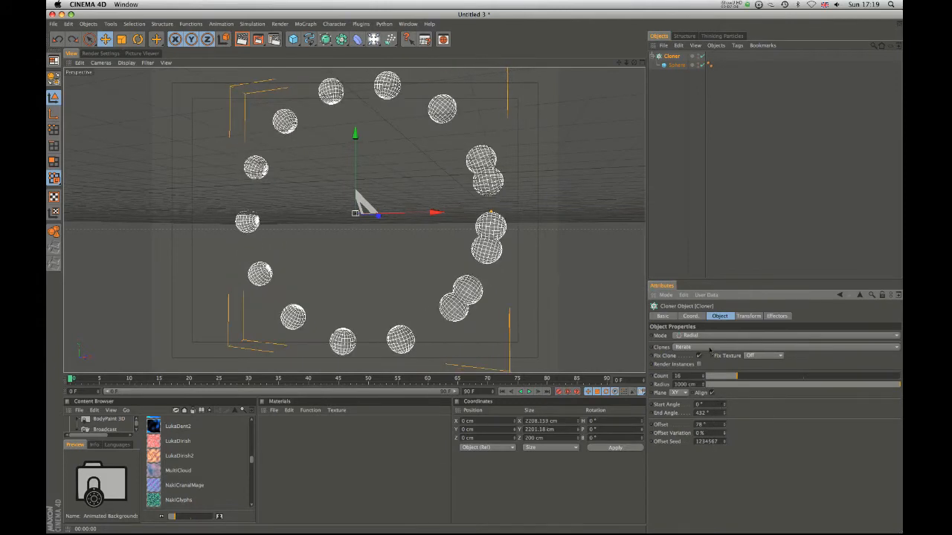
Step: Change the cloner to Grid Array mode and enlarge the grid to about 1380 × 1686 × 1332 cm
{"action": "left_click", "coordinate": [709, 338]}
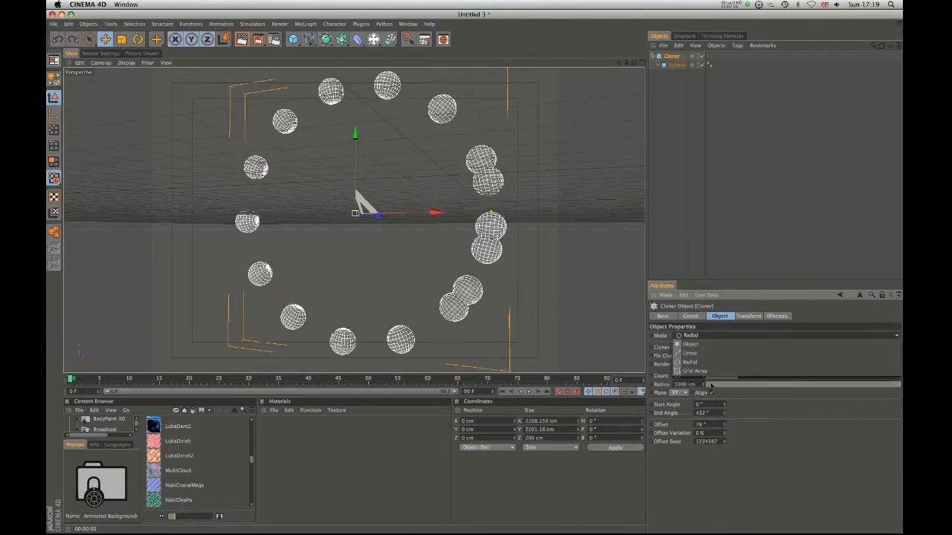
{"action": "left_click", "coordinate": [710, 374]}
{"action": "left_click_drag", "start_coordinate": [355, 236], "coordinate": [369, 283]}
{"action": "left_click_drag", "start_coordinate": [344, 214], "coordinate": [152, 249]}
{"action": "left_click_drag", "start_coordinate": [441, 244], "coordinate": [441, 290], "text": "alt"}
{"action": "scroll", "coordinate": [441, 244], "scroll_direction": "down", "scroll_amount": 3}
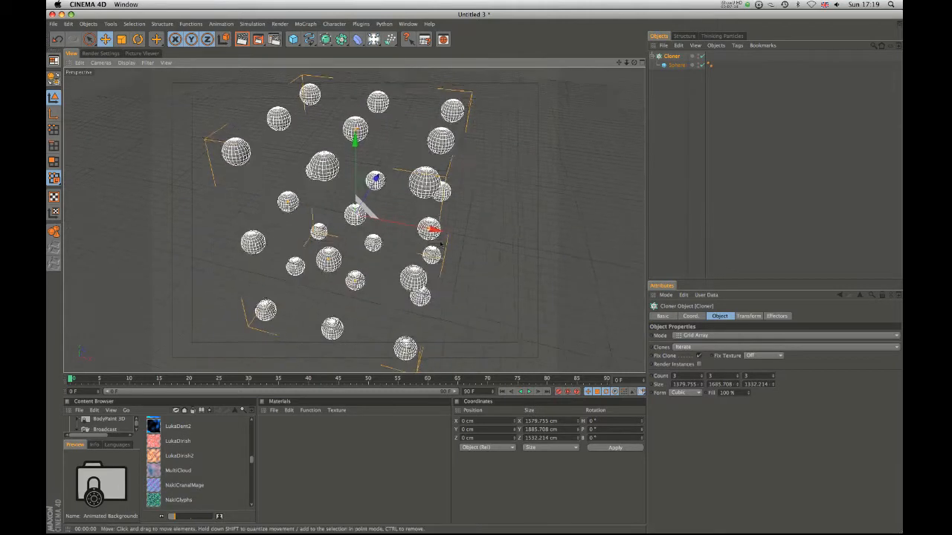
{"action": "left_click_drag", "start_coordinate": [622, 258], "coordinate": [390, 245], "text": "alt"}
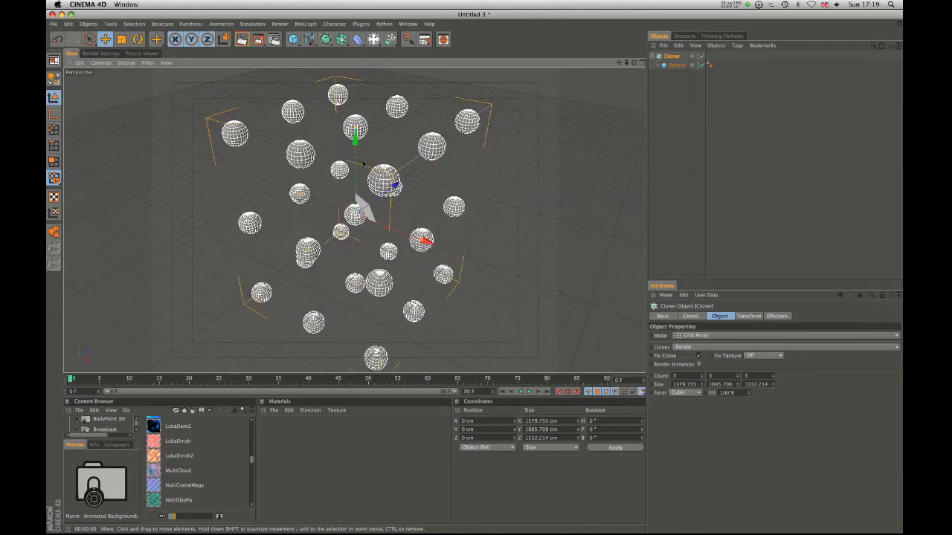
Step: Try the Sphere form on the grid array with clone counts of 19 × 32 × 18
{"action": "mouse_move", "coordinate": [302, 339]}
{"action": "left_mouse_down", "text": "alt"}
{"action": "mouse_move", "coordinate": [489, 179]}
{"action": "mouse_move", "coordinate": [548, 232]}
{"action": "mouse_move", "coordinate": [535, 270]}
{"action": "left_mouse_up", "text": "alt"}
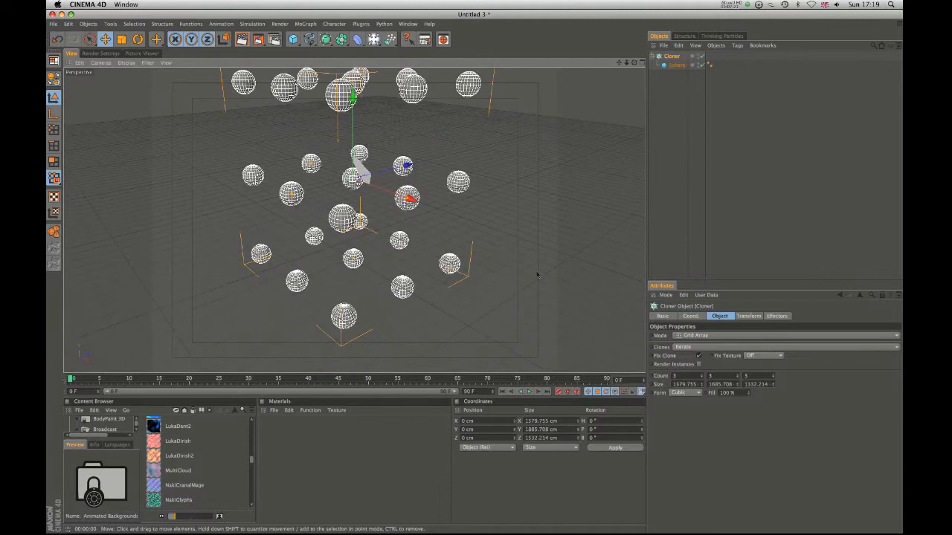
{"action": "left_click", "coordinate": [686, 393]}
{"action": "left_click", "coordinate": [541, 328]}
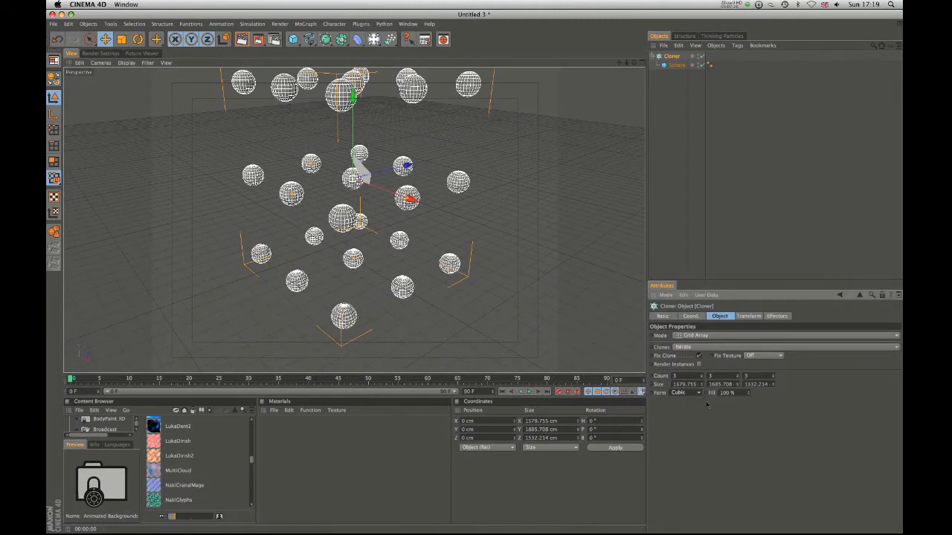
{"action": "left_click", "coordinate": [686, 393]}
{"action": "left_click", "coordinate": [693, 413]}
{"action": "left_click_drag", "start_coordinate": [535, 275], "coordinate": [455, 176], "text": "alt"}
{"action": "mouse_move", "coordinate": [702, 376]}
{"action": "left_mouse_down"}
{"action": "mouse_move", "coordinate": [704, 357]}
{"action": "mouse_move", "coordinate": [751, 379]}
{"action": "mouse_move", "coordinate": [773, 379]}
{"action": "mouse_move", "coordinate": [776, 365]}
{"action": "left_mouse_up"}
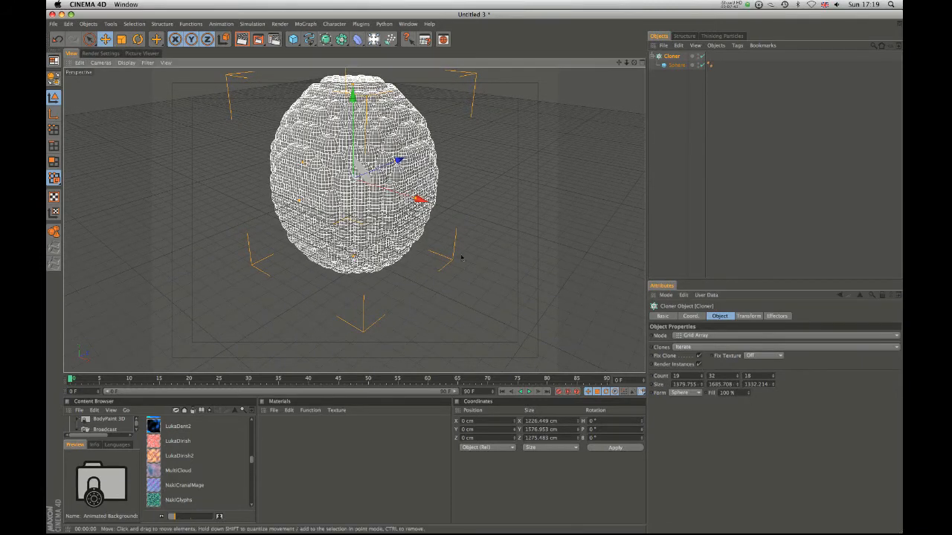
{"action": "mouse_move", "coordinate": [406, 237]}
{"action": "left_mouse_down", "text": "alt"}
{"action": "mouse_move", "coordinate": [418, 248]}
{"action": "mouse_move", "coordinate": [415, 234]}
{"action": "left_mouse_up", "text": "alt"}
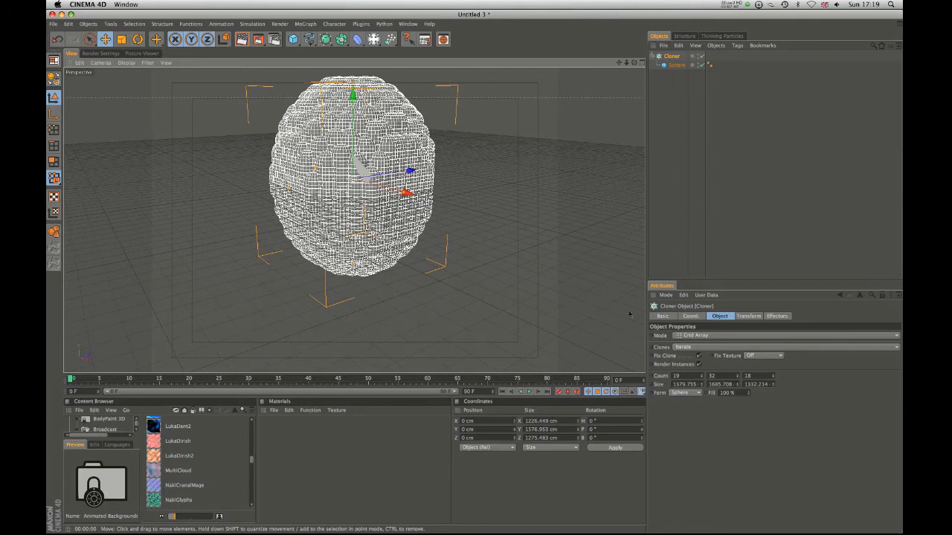
Step: Undo the increases of the sphere-shaped grid's clone counts
{"action": "key", "text": "super+z"}
{"action": "key", "text": "super+z"}
{"action": "key", "text": "super+z"}
{"action": "key", "text": "super+z"}
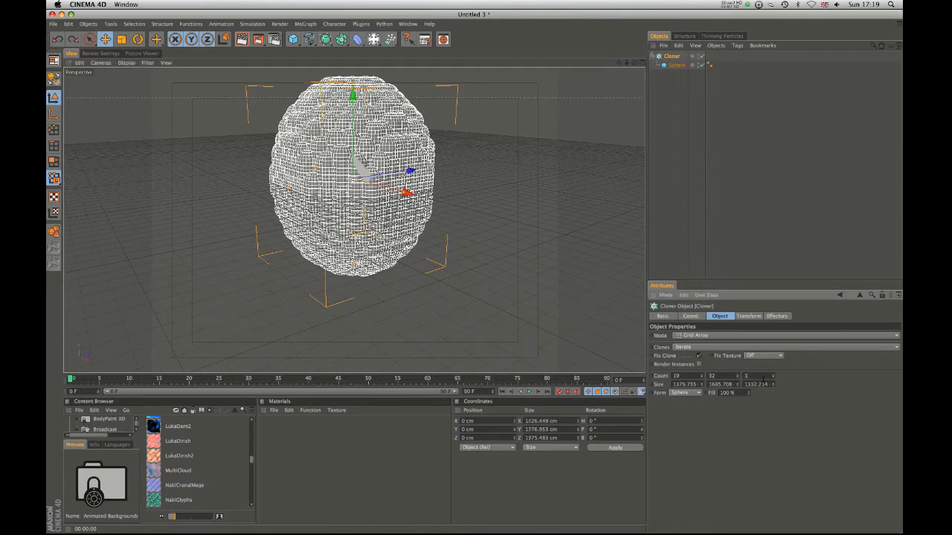
Step: Try the Cylinder form on the grid array with clone counts of 5 × 11 × 7
{"action": "left_click_drag", "start_coordinate": [426, 289], "coordinate": [449, 298], "text": "alt"}
{"action": "left_click", "coordinate": [692, 393]}
{"action": "left_click", "coordinate": [681, 418]}
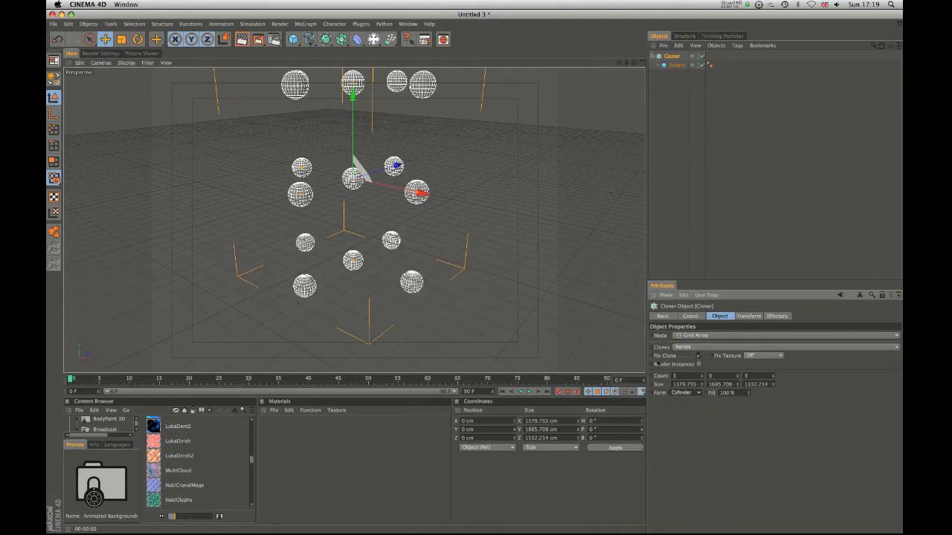
{"action": "mouse_move", "coordinate": [702, 376]}
{"action": "left_mouse_down"}
{"action": "mouse_move", "coordinate": [702, 363]}
{"action": "mouse_move", "coordinate": [703, 373]}
{"action": "mouse_move", "coordinate": [777, 376]}
{"action": "left_mouse_up"}
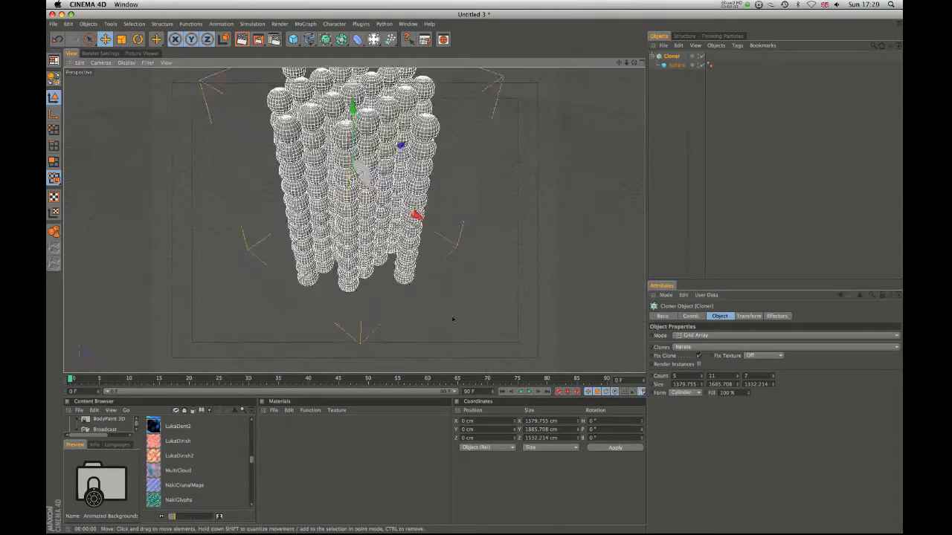
{"action": "left_click_drag", "start_coordinate": [453, 320], "coordinate": [461, 245], "text": "alt"}
{"action": "scroll", "coordinate": [457, 301], "scroll_direction": "down", "scroll_amount": 2}
{"action": "left_click_drag", "start_coordinate": [403, 266], "coordinate": [381, 257], "text": "alt"}
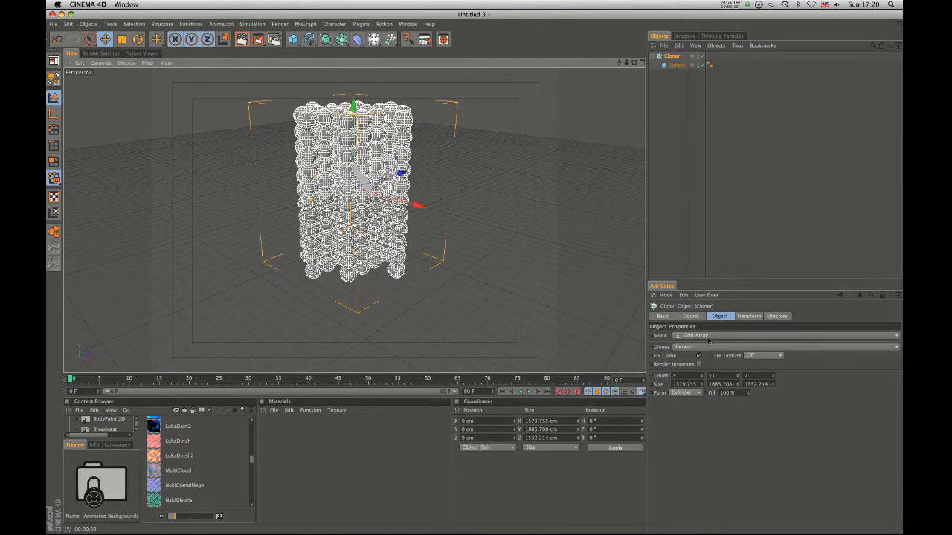
Step: Compare the Random, Blend and Sort clone distributions on the cylindrical grid, and return it to Iterate
{"action": "left_click", "coordinate": [709, 337]}
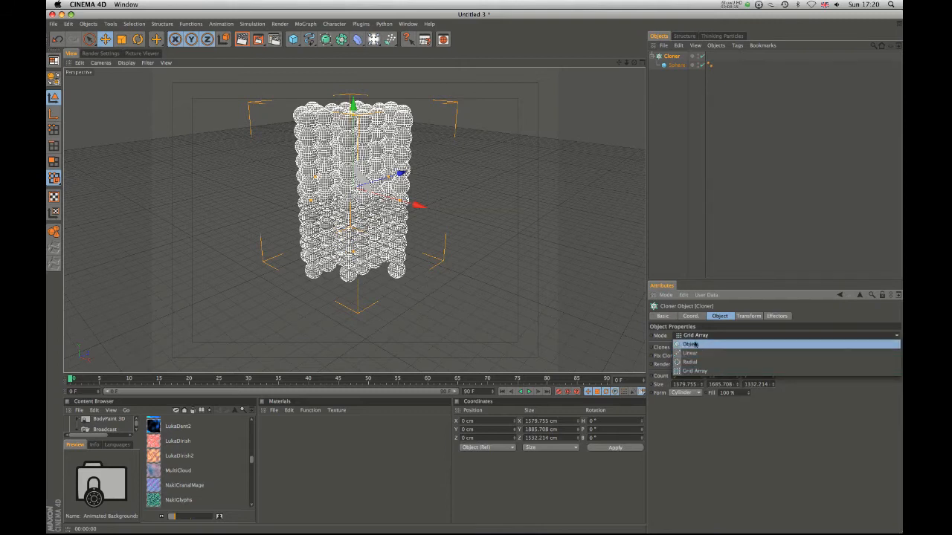
{"action": "left_click", "coordinate": [588, 327]}
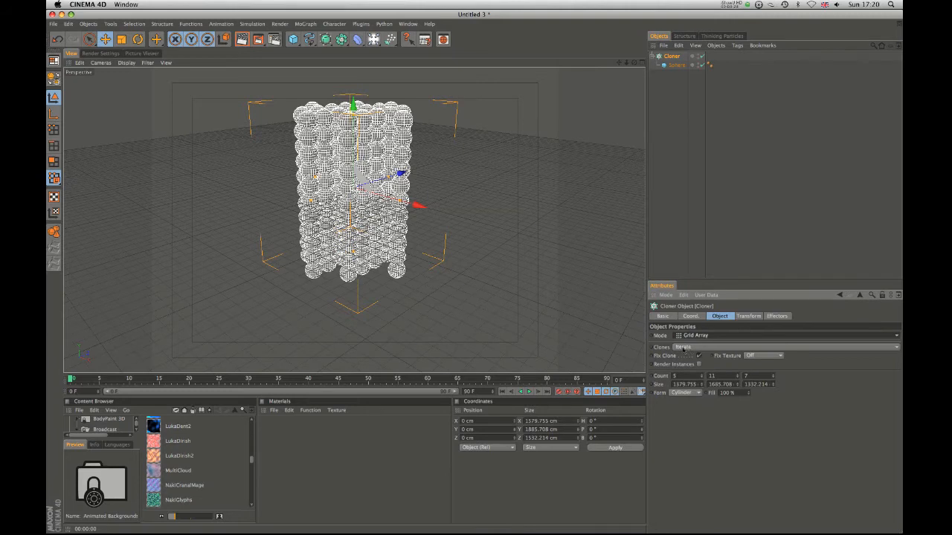
{"action": "left_click", "coordinate": [683, 348]}
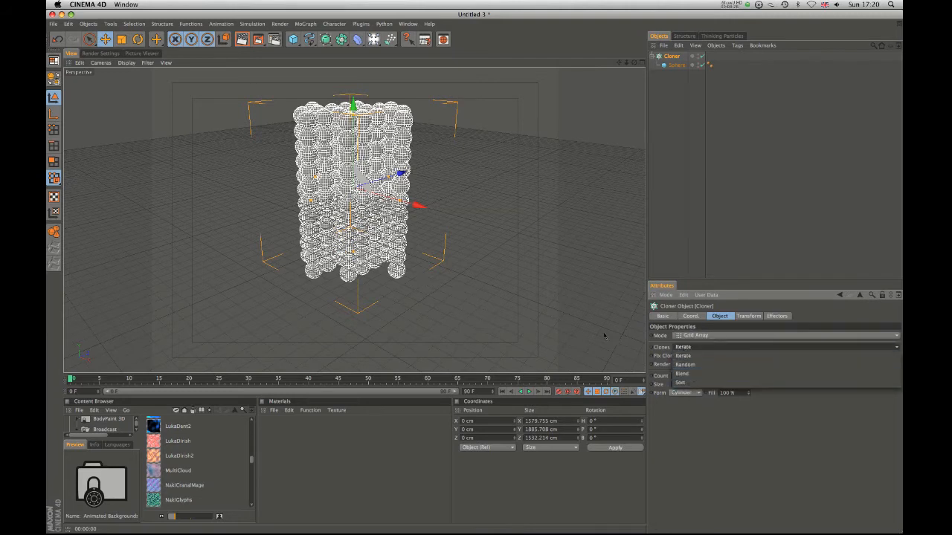
{"action": "left_click", "coordinate": [696, 365]}
{"action": "left_click", "coordinate": [693, 348]}
{"action": "left_click", "coordinate": [693, 373]}
{"action": "left_click", "coordinate": [693, 348]}
{"action": "left_click", "coordinate": [690, 386]}
{"action": "left_click", "coordinate": [688, 348]}
{"action": "left_click", "coordinate": [688, 357]}
{"action": "left_click_drag", "start_coordinate": [408, 269], "coordinate": [567, 286], "text": "alt"}
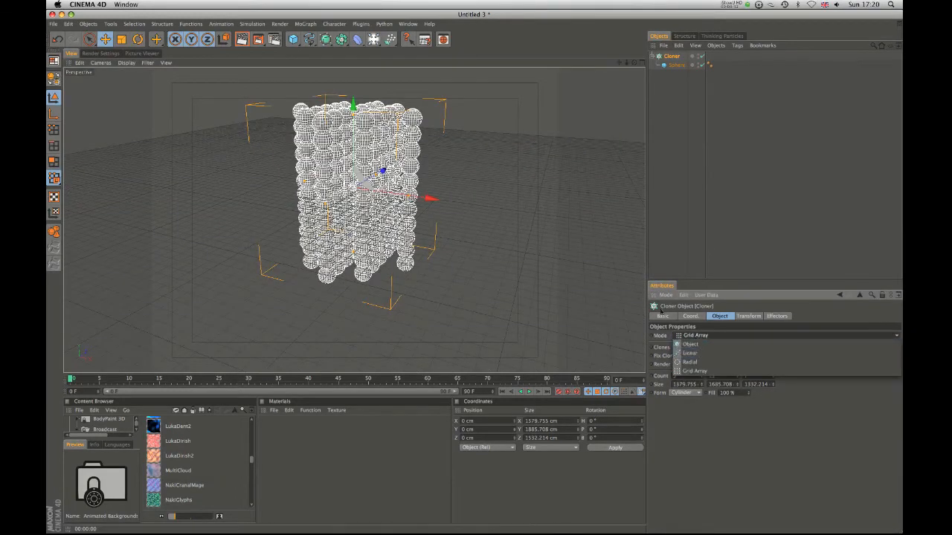
Step: Set the grid array's form to Cubic and its clone counts to 5 × 5 × 5
{"action": "left_click", "coordinate": [685, 392]}
{"action": "left_click", "coordinate": [688, 401]}
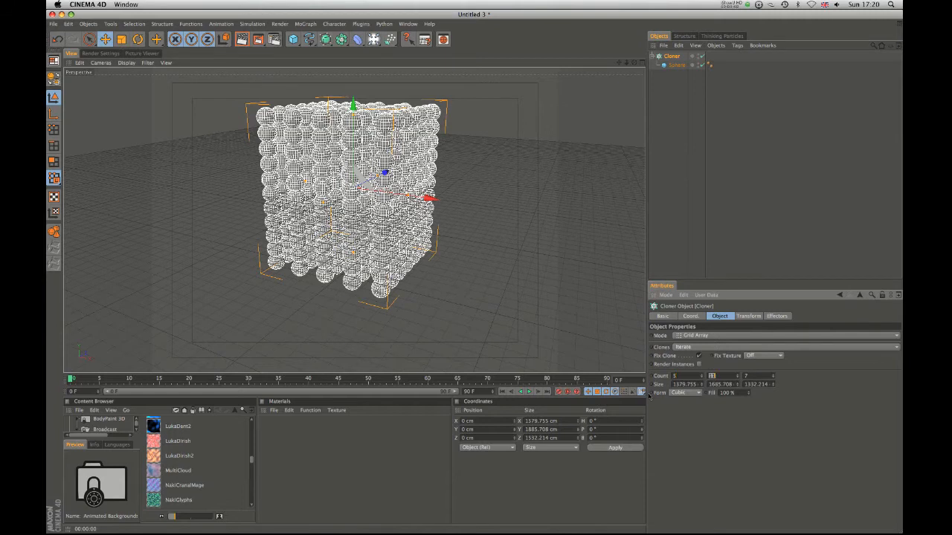
{"action": "type", "text": "5"}
{"action": "key", "text": "Tab"}
{"action": "key", "text": "Tab"}
{"action": "type", "text": "3"}
{"action": "left_click_drag", "start_coordinate": [418, 313], "coordinate": [488, 256]}
{"action": "left_click_drag", "start_coordinate": [587, 310], "coordinate": [236, 286], "text": "alt"}
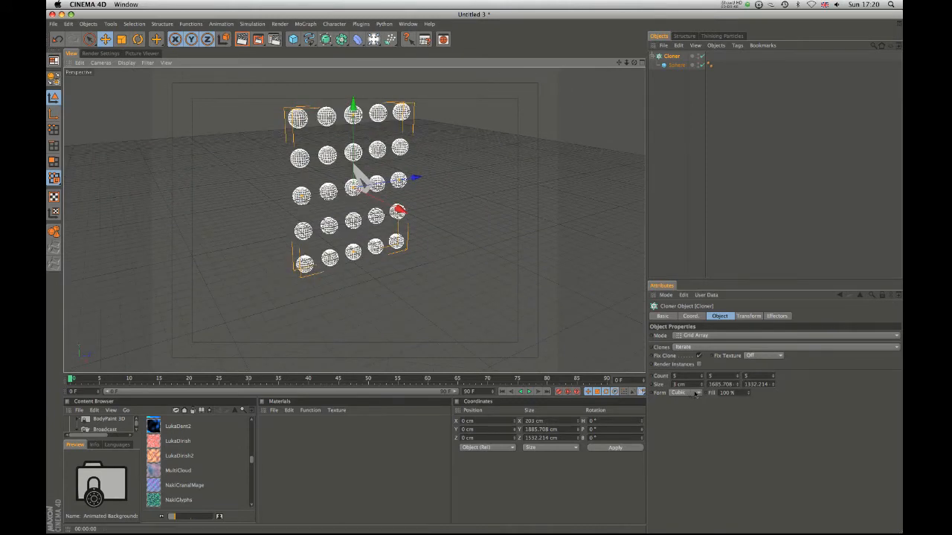
{"action": "left_click_drag", "start_coordinate": [702, 388], "coordinate": [701, 398]}
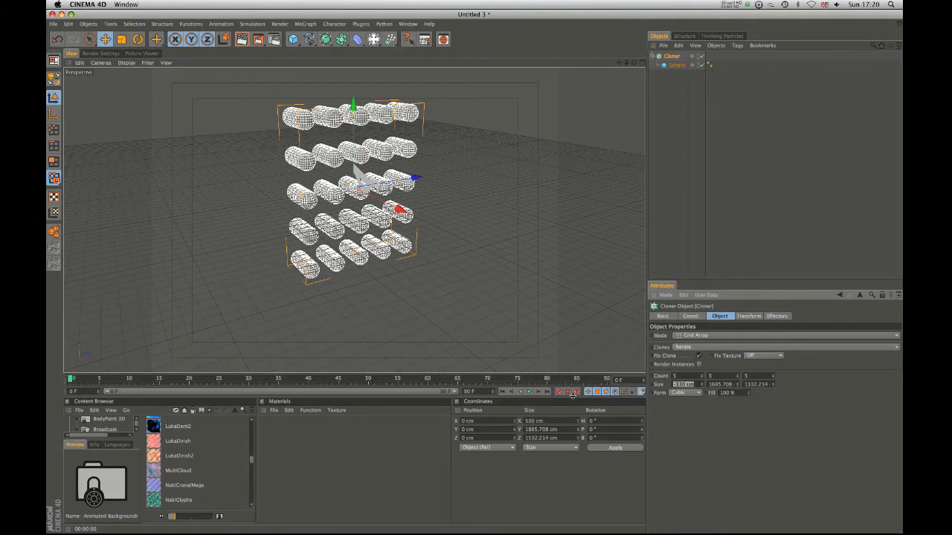
{"action": "type", "text": "100"}
{"action": "key", "text": "Tab"}
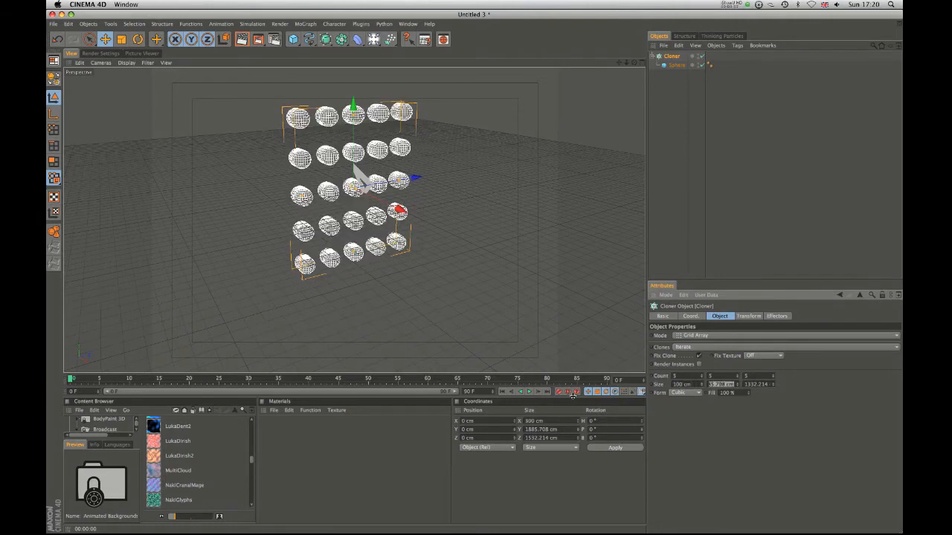
Step: Set the grid array's size to 1500 × 1500 × 1500 cm
{"action": "left_click", "coordinate": [682, 384]}
{"action": "type", "text": "1500"}
{"action": "key", "text": "Tab"}
{"action": "type", "text": "1500"}
{"action": "key", "text": "Tab"}
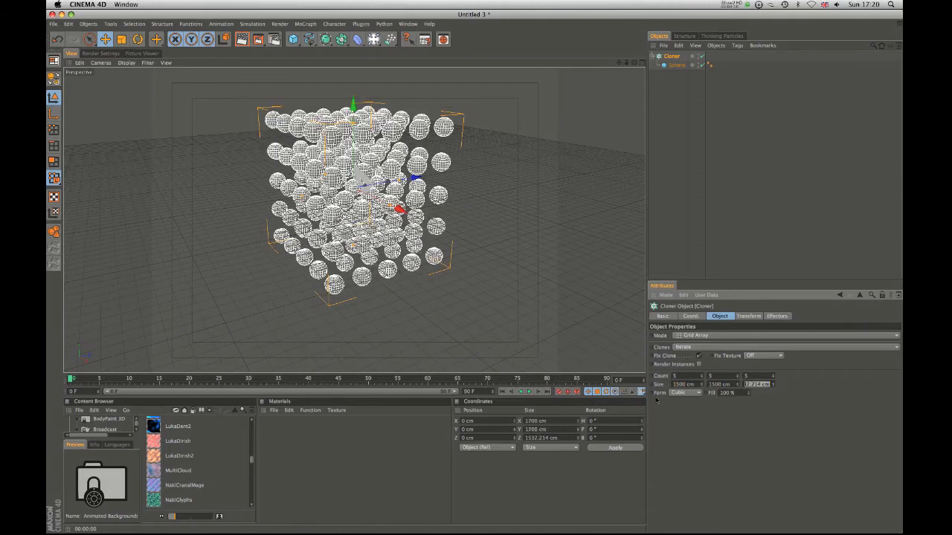
{"action": "type", "text": "1500"}
{"action": "key", "text": "Return"}
{"action": "left_click_drag", "start_coordinate": [470, 244], "coordinate": [588, 278], "text": "alt"}
{"action": "mouse_move", "coordinate": [491, 289]}
{"action": "left_mouse_down", "text": "alt"}
{"action": "mouse_move", "coordinate": [395, 343]}
{"action": "mouse_move", "coordinate": [404, 323]}
{"action": "mouse_move", "coordinate": [410, 350]}
{"action": "mouse_move", "coordinate": [470, 236]}
{"action": "mouse_move", "coordinate": [540, 175]}
{"action": "left_mouse_up", "text": "alt"}
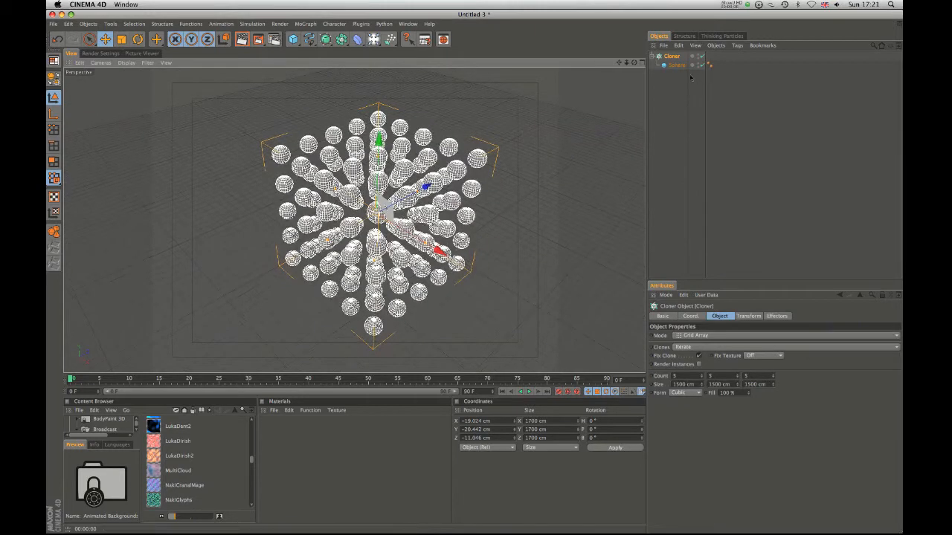
Step: Add a Pyramid primitive and make it a child of the Cloner above the Sphere
{"action": "left_click", "coordinate": [670, 83]}
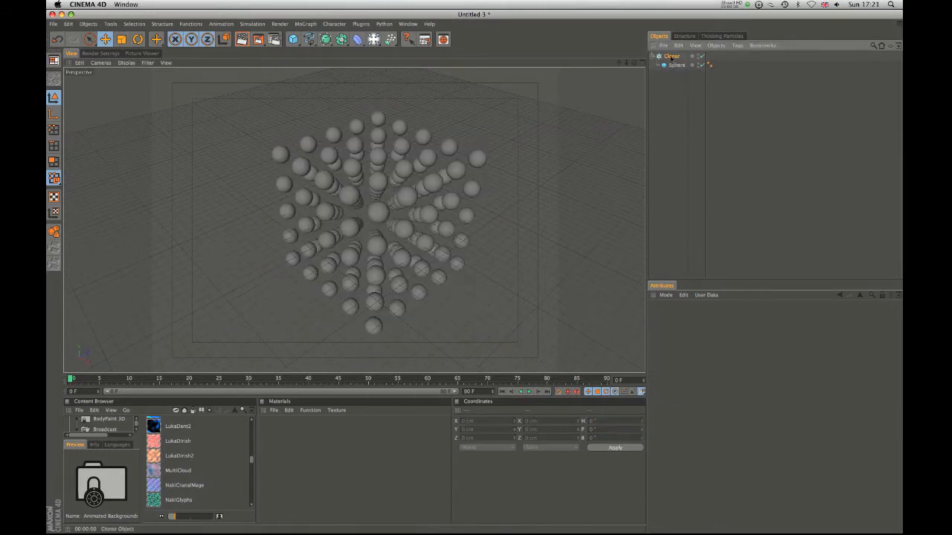
{"action": "left_click", "coordinate": [672, 57]}
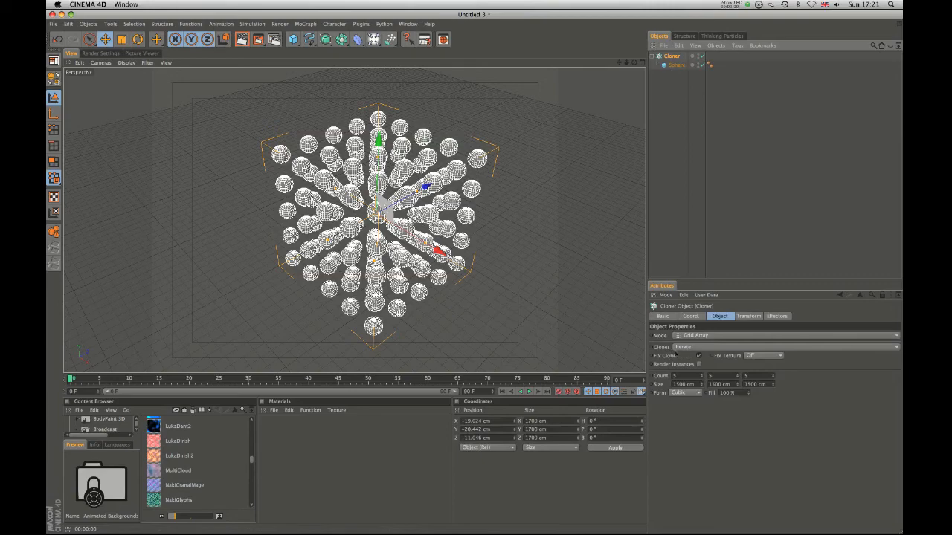
{"action": "mouse_move", "coordinate": [453, 293]}
{"action": "left_mouse_down", "text": "alt"}
{"action": "mouse_move", "coordinate": [636, 183]}
{"action": "mouse_move", "coordinate": [635, 206]}
{"action": "left_mouse_up", "text": "alt"}
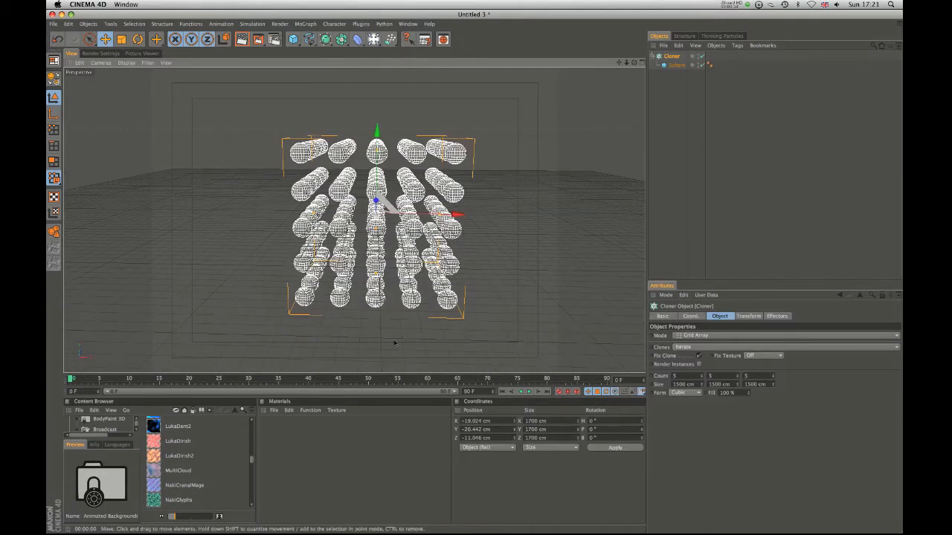
{"action": "left_click_drag", "start_coordinate": [293, 38], "coordinate": [422, 47]}
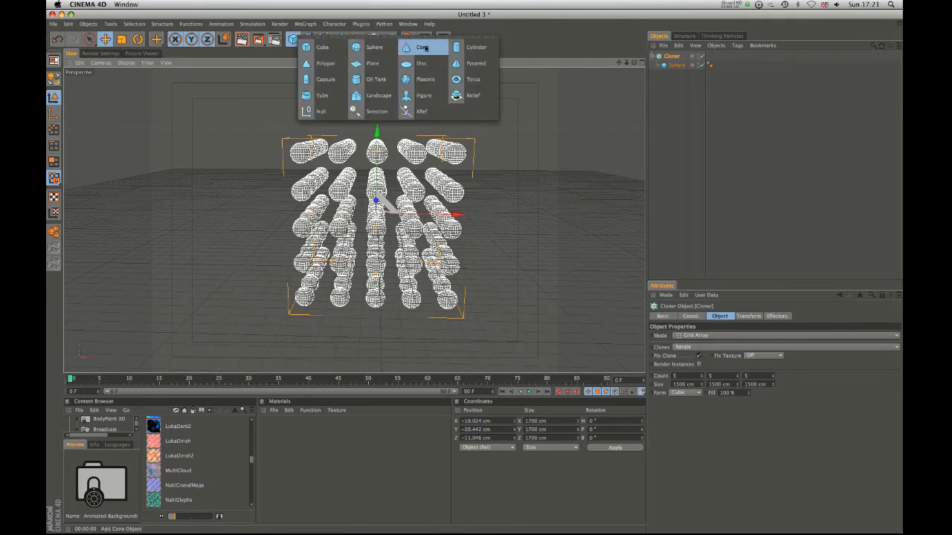
{"action": "left_click", "coordinate": [472, 65]}
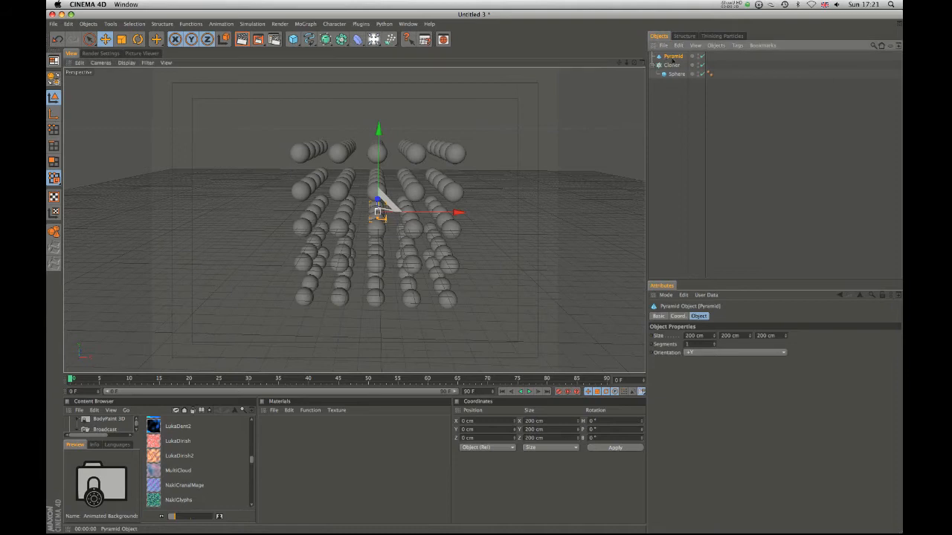
{"action": "left_click_drag", "start_coordinate": [673, 57], "coordinate": [673, 66]}
{"action": "left_click_drag", "start_coordinate": [498, 223], "coordinate": [335, 346], "text": "alt"}
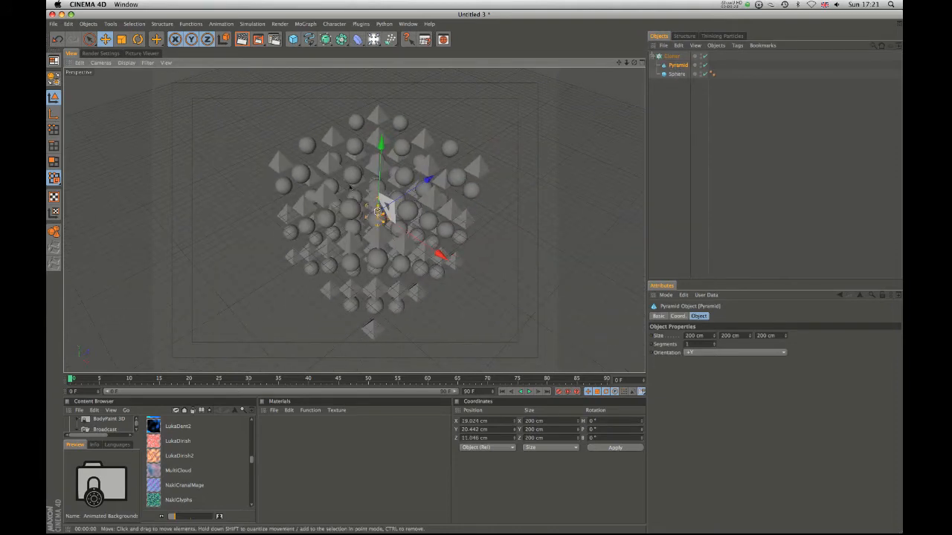
{"action": "left_click_drag", "start_coordinate": [450, 174], "coordinate": [463, 290], "text": "alt"}
Step: Add a Cube primitive as the Cloner's first child, and select the Cloner
{"action": "left_click", "coordinate": [293, 39]}
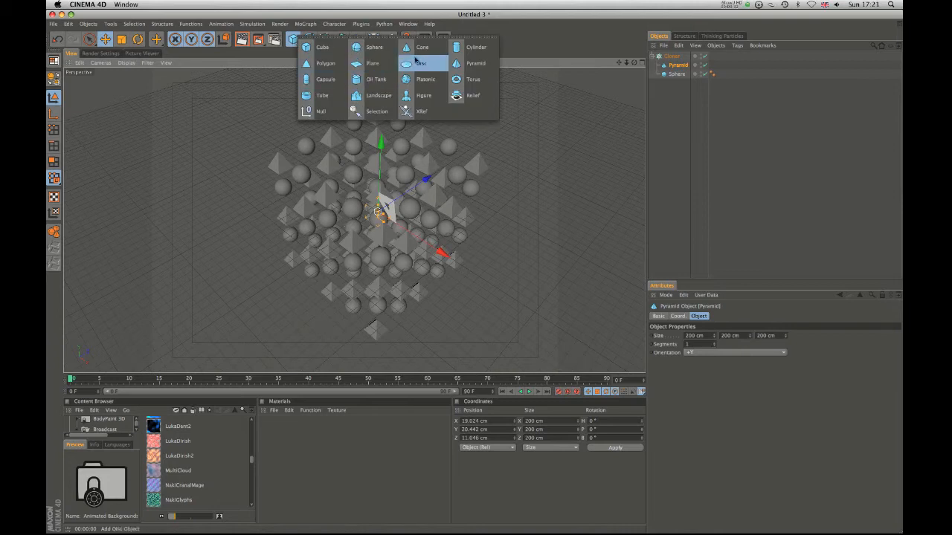
{"action": "left_click", "coordinate": [323, 49]}
{"action": "left_click_drag", "start_coordinate": [658, 62], "coordinate": [673, 73]}
{"action": "left_click_drag", "start_coordinate": [431, 274], "coordinate": [420, 333], "text": "alt"}
{"action": "left_click_drag", "start_coordinate": [480, 258], "coordinate": [503, 177], "text": "alt"}
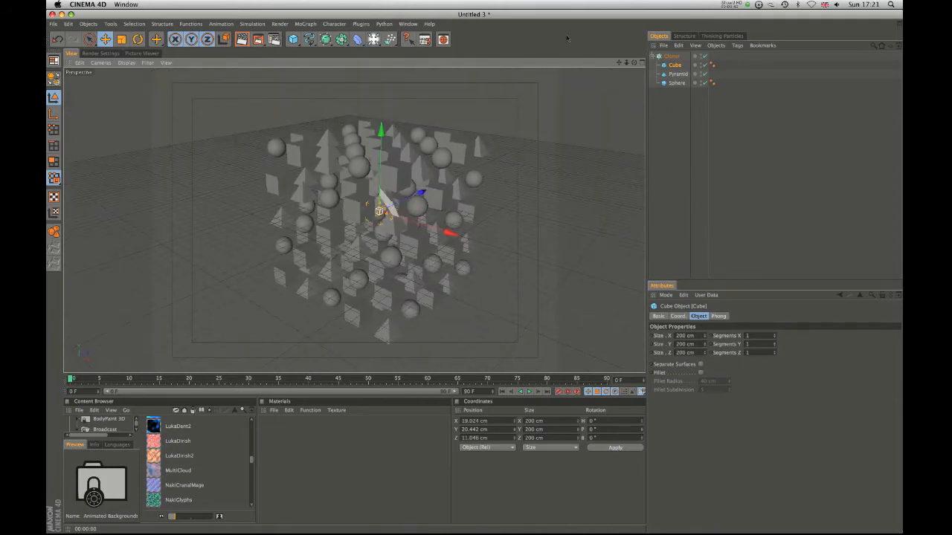
{"action": "left_click", "coordinate": [286, 176]}
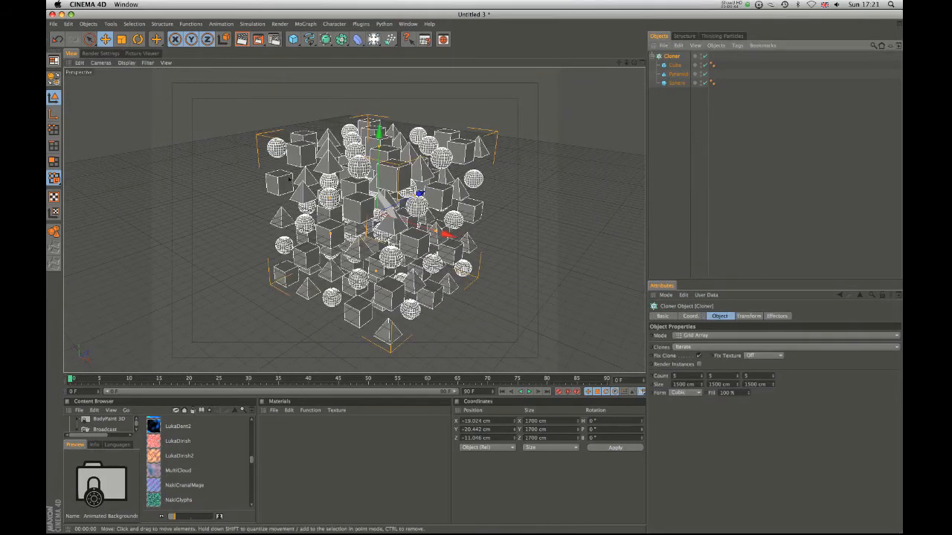
{"action": "left_click_drag", "start_coordinate": [473, 203], "coordinate": [447, 310], "text": "alt"}
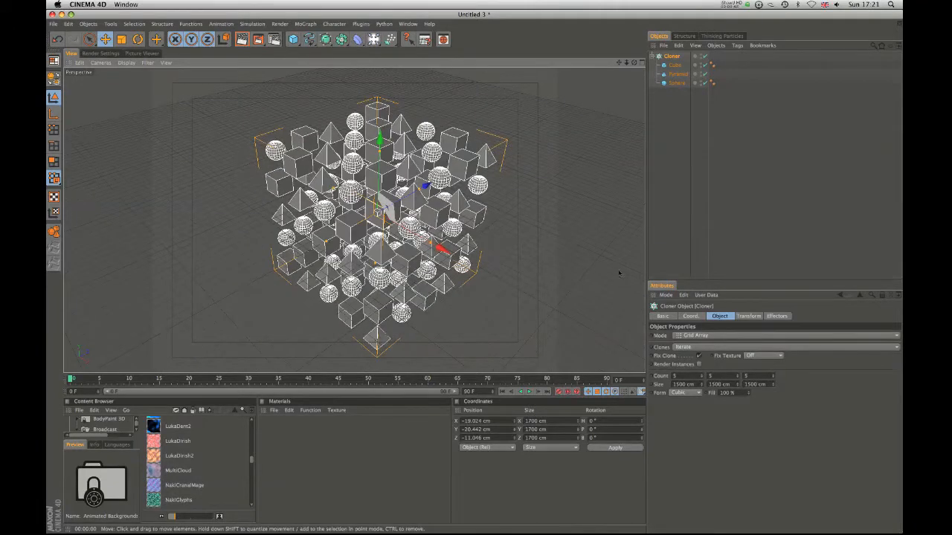
{"action": "left_click_drag", "start_coordinate": [584, 324], "coordinate": [603, 279], "text": "alt"}
Step: Try the Random clone distribution on the mix of cubes, pyramids and spheres, examining the grid from several angles
{"action": "left_click", "coordinate": [699, 347]}
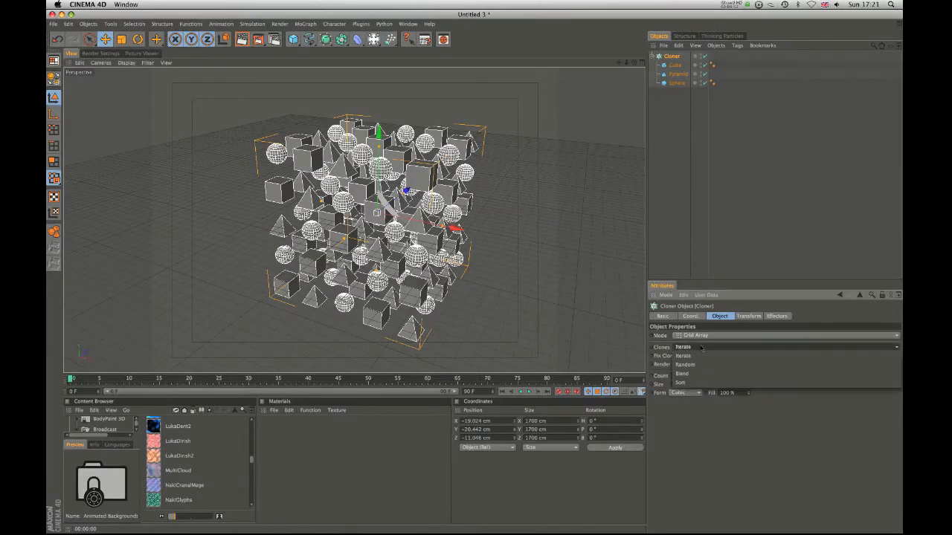
{"action": "left_click", "coordinate": [685, 365]}
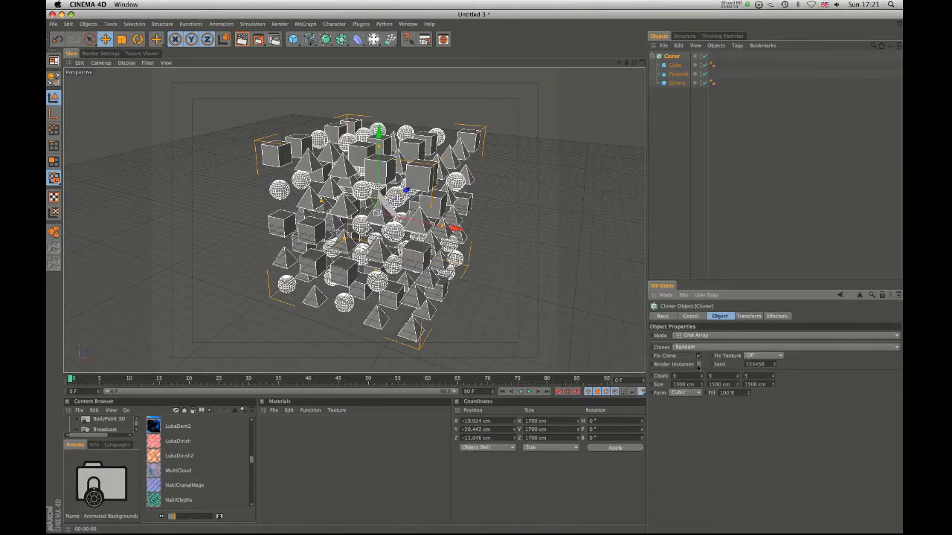
{"action": "left_click_drag", "start_coordinate": [599, 276], "coordinate": [347, 108], "text": "alt"}
{"action": "left_click_drag", "start_coordinate": [321, 182], "coordinate": [336, 139], "text": "alt"}
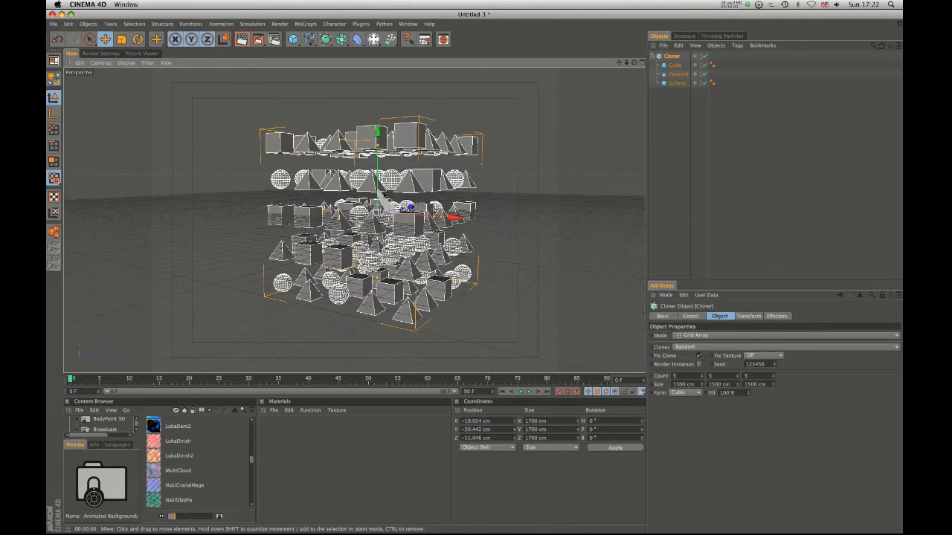
{"action": "left_click_drag", "start_coordinate": [380, 195], "coordinate": [332, 190], "text": "alt"}
{"action": "left_click_drag", "start_coordinate": [363, 153], "coordinate": [375, 132], "text": "alt"}
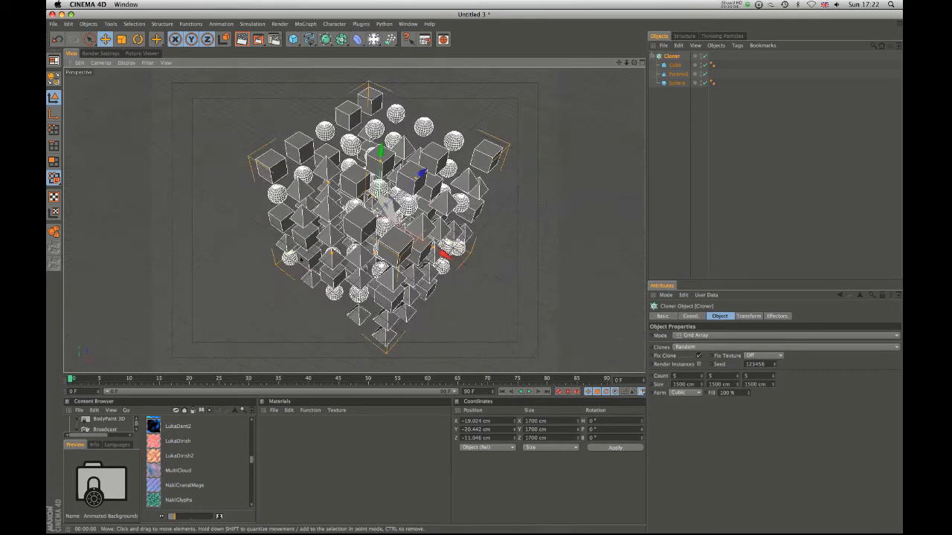
{"action": "mouse_move", "coordinate": [432, 313]}
{"action": "left_mouse_down", "text": "alt"}
{"action": "mouse_move", "coordinate": [493, 233]}
{"action": "mouse_move", "coordinate": [454, 253]}
{"action": "left_mouse_up", "text": "alt"}
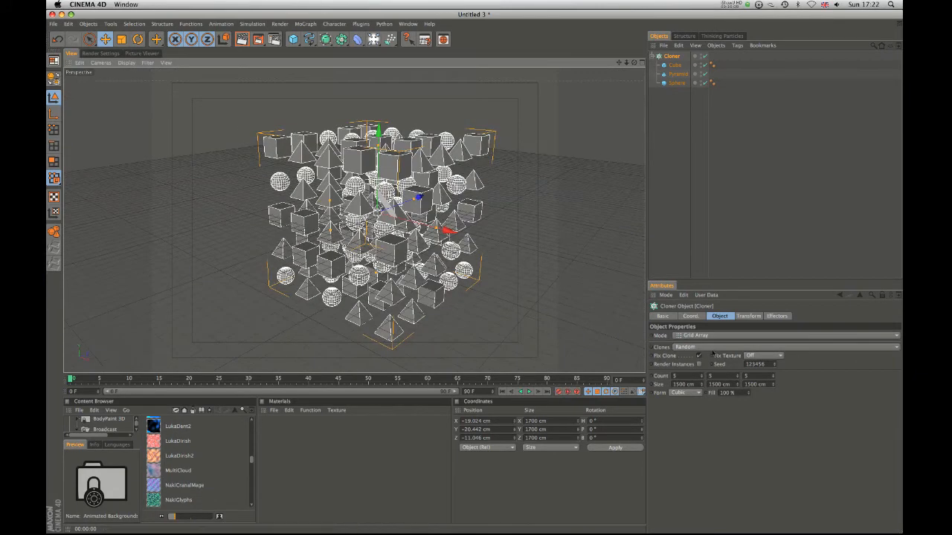
Step: Try the Blend clone distribution on the mixed grid, and switch it to Sort
{"action": "left_click", "coordinate": [711, 347]}
{"action": "left_click", "coordinate": [710, 375]}
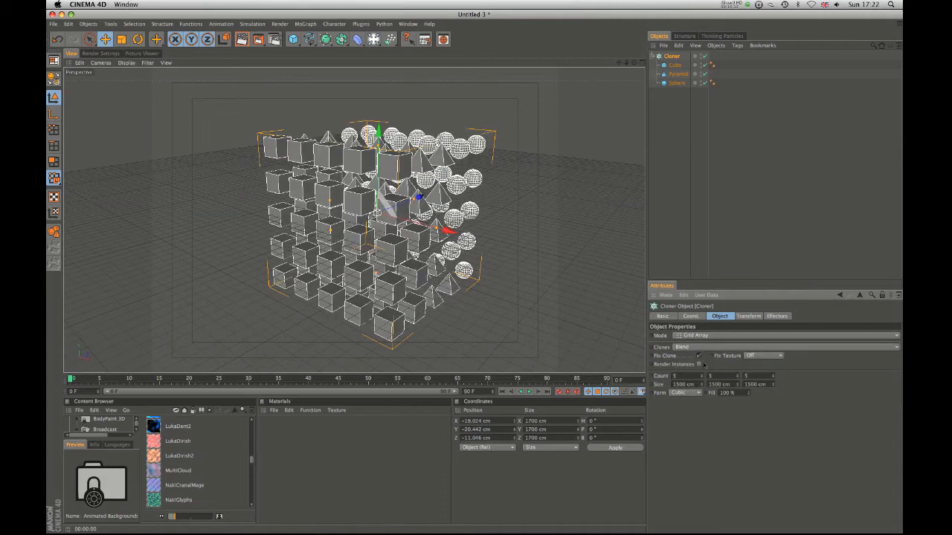
{"action": "mouse_move", "coordinate": [417, 253]}
{"action": "left_mouse_down", "text": "alt"}
{"action": "mouse_move", "coordinate": [335, 257]}
{"action": "mouse_move", "coordinate": [440, 265]}
{"action": "mouse_move", "coordinate": [413, 262]}
{"action": "left_mouse_up", "text": "alt"}
{"action": "left_click", "coordinate": [715, 347]}
{"action": "left_click", "coordinate": [711, 382]}
{"action": "mouse_move", "coordinate": [476, 297]}
{"action": "left_mouse_down", "text": "alt"}
{"action": "mouse_move", "coordinate": [446, 305]}
{"action": "mouse_move", "coordinate": [476, 312]}
{"action": "mouse_move", "coordinate": [466, 318]}
{"action": "mouse_move", "coordinate": [572, 267]}
{"action": "left_mouse_up", "text": "alt"}
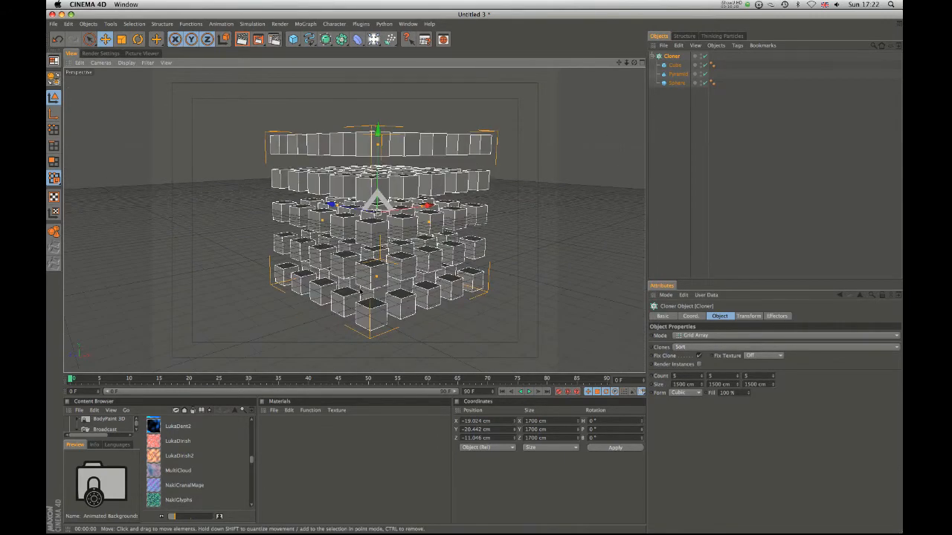
Step: Try the Linear mode on the Cloner with sorted clones, examining the resulting chain from another angle
{"action": "mouse_move", "coordinate": [425, 173]}
{"action": "left_mouse_down", "text": "alt"}
{"action": "mouse_move", "coordinate": [491, 230]}
{"action": "mouse_move", "coordinate": [269, 213]}
{"action": "left_mouse_up", "text": "alt"}
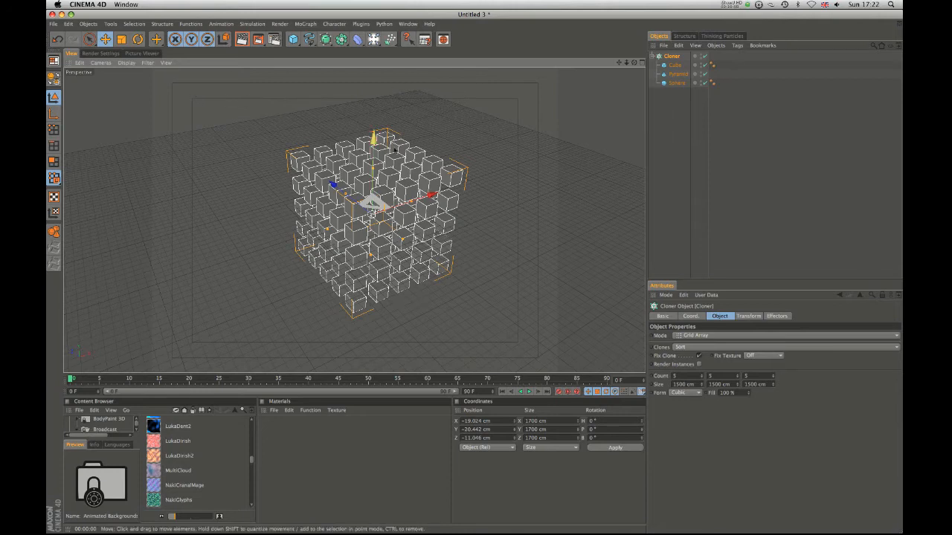
{"action": "left_click", "coordinate": [714, 336]}
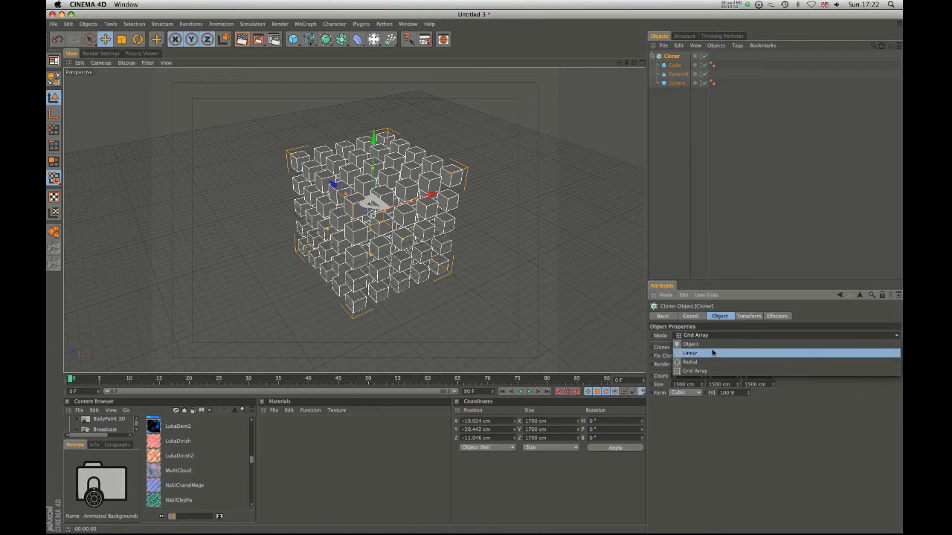
{"action": "left_click", "coordinate": [714, 353]}
{"action": "middle_click_drag", "start_coordinate": [470, 168], "coordinate": [488, 276], "text": "alt"}
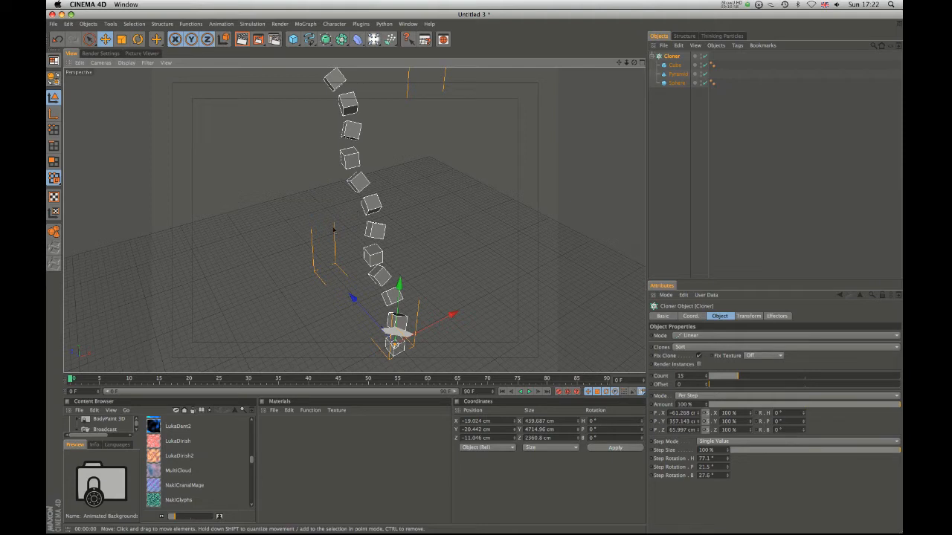
{"action": "left_click_drag", "start_coordinate": [413, 240], "coordinate": [445, 196], "text": "alt"}
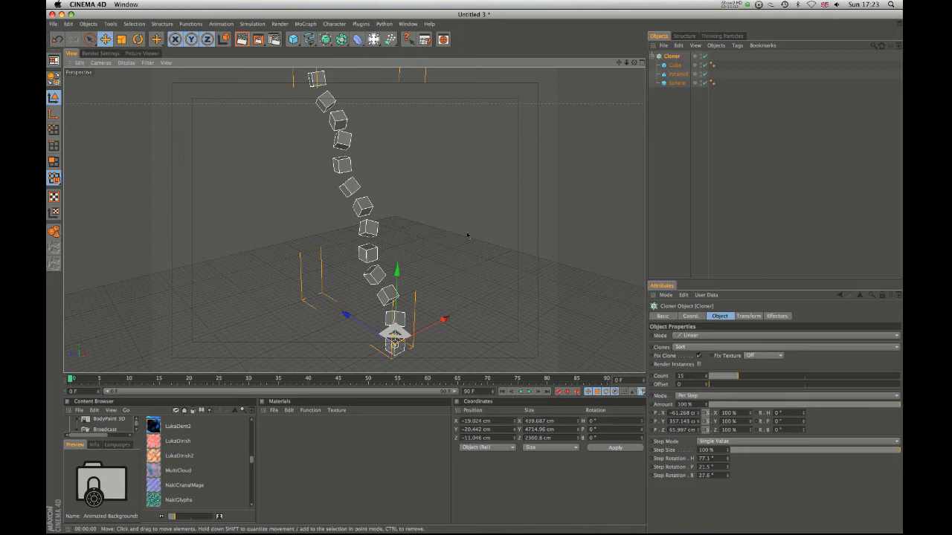
{"action": "scroll", "coordinate": [604, 146], "scroll_direction": "down", "scroll_amount": 2}
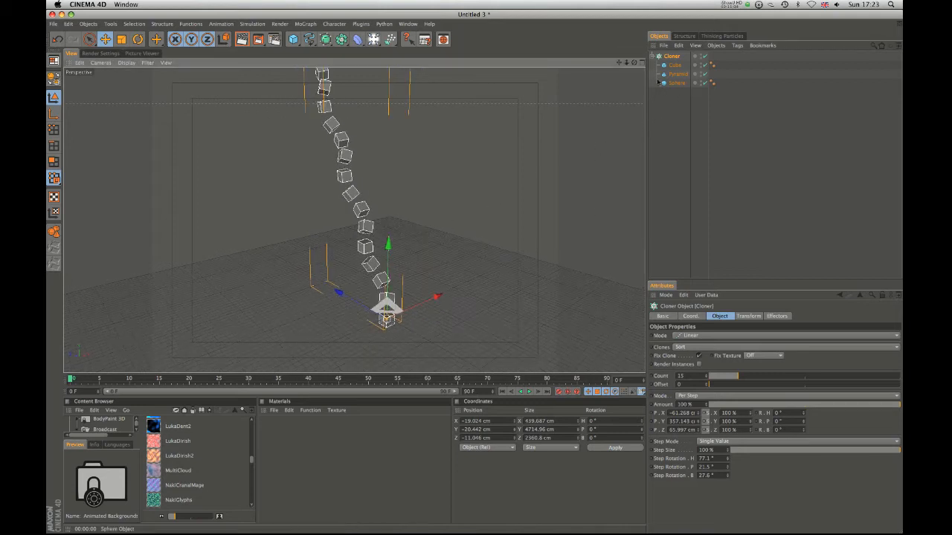
Step: Try the Cloner's Object mode, return it to Grid Array and look at the clone distribution options
{"action": "left_click", "coordinate": [711, 337]}
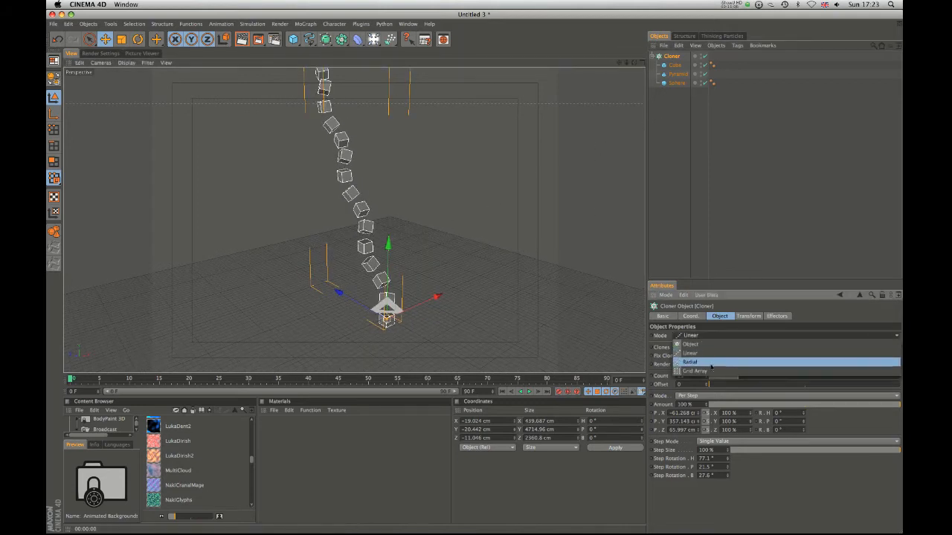
{"action": "left_click", "coordinate": [706, 342]}
{"action": "left_click", "coordinate": [711, 336]}
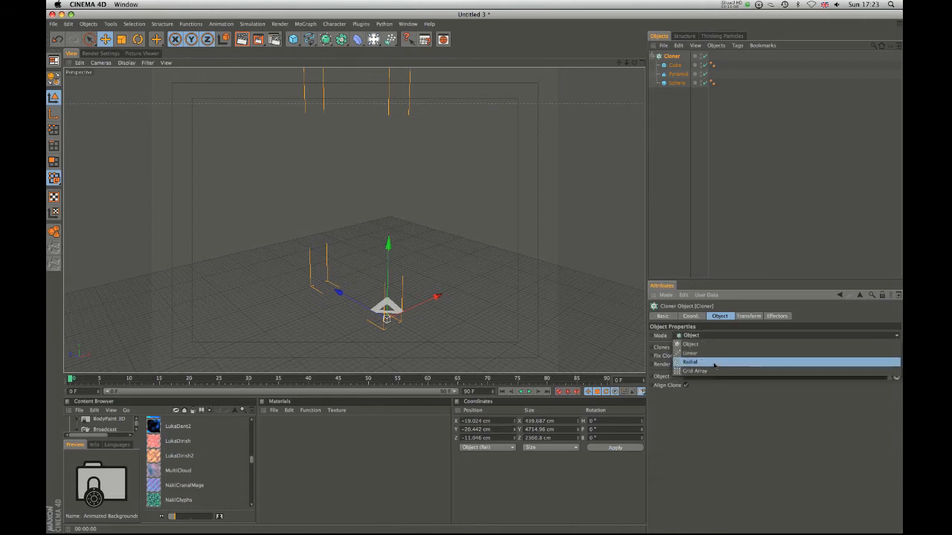
{"action": "left_click", "coordinate": [712, 364]}
{"action": "left_click_drag", "start_coordinate": [492, 245], "coordinate": [495, 248], "text": "alt"}
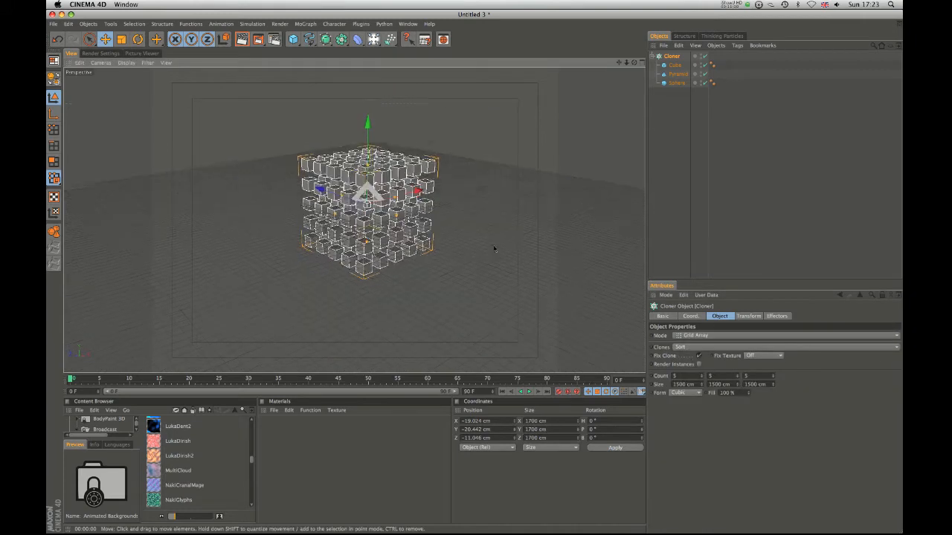
{"action": "right_click_drag", "start_coordinate": [455, 240], "coordinate": [495, 247], "text": "alt"}
{"action": "left_click", "coordinate": [685, 348]}
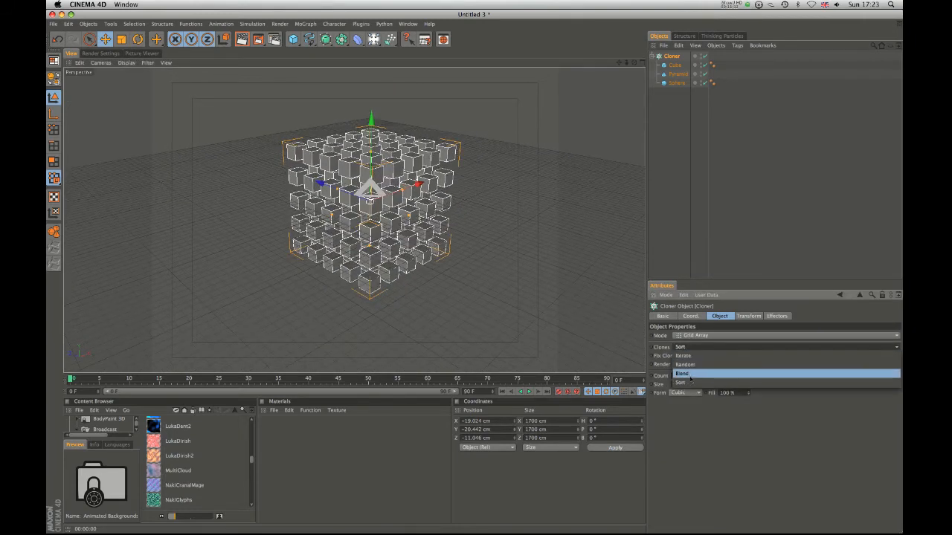
{"action": "left_click", "coordinate": [471, 275]}
Step: Delete the Pyramid and the Sphere from the Cloner, keeping only the Cube as its child
{"action": "left_click", "coordinate": [678, 74]}
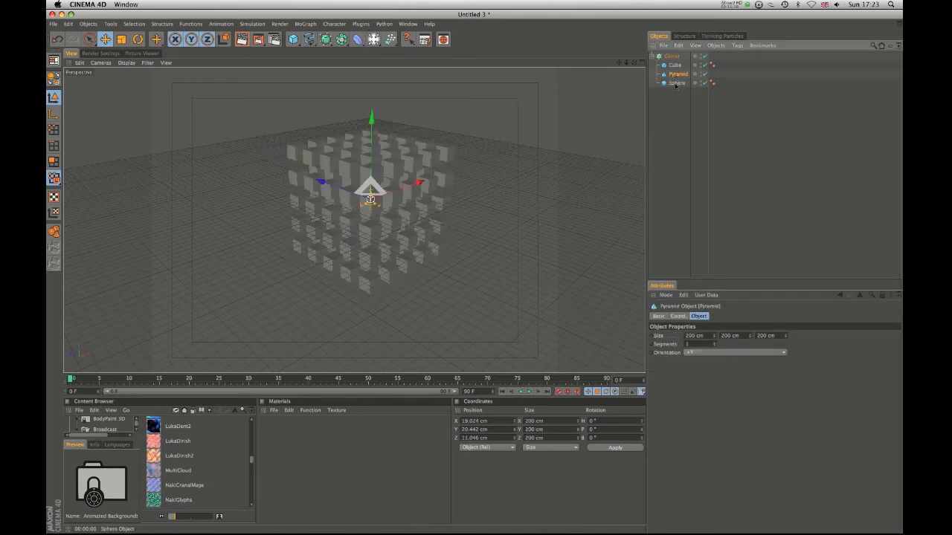
{"action": "left_click", "coordinate": [676, 82], "text": "shift"}
{"action": "key", "text": "Delete"}
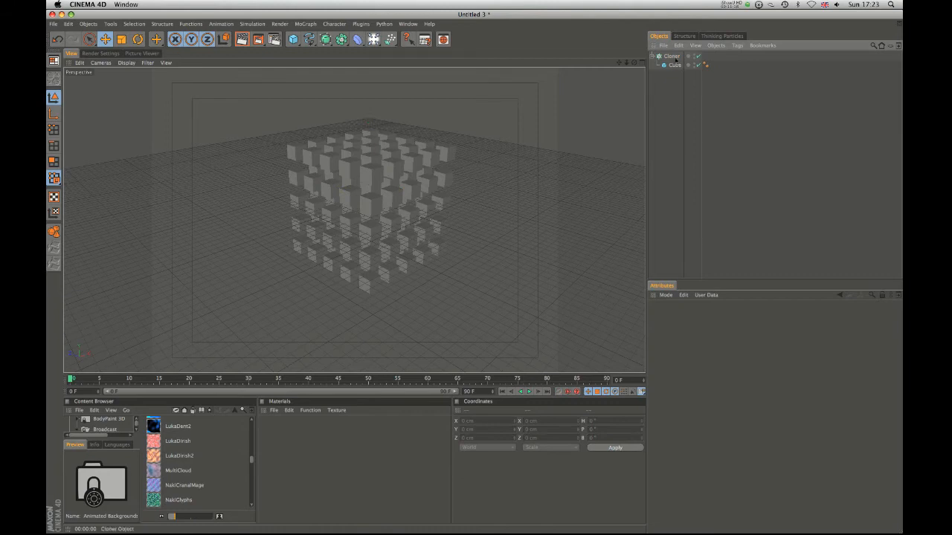
Step: Switch the Cloner from Grid Array to Linear mode
{"action": "left_click", "coordinate": [672, 57]}
{"action": "left_click", "coordinate": [704, 336]}
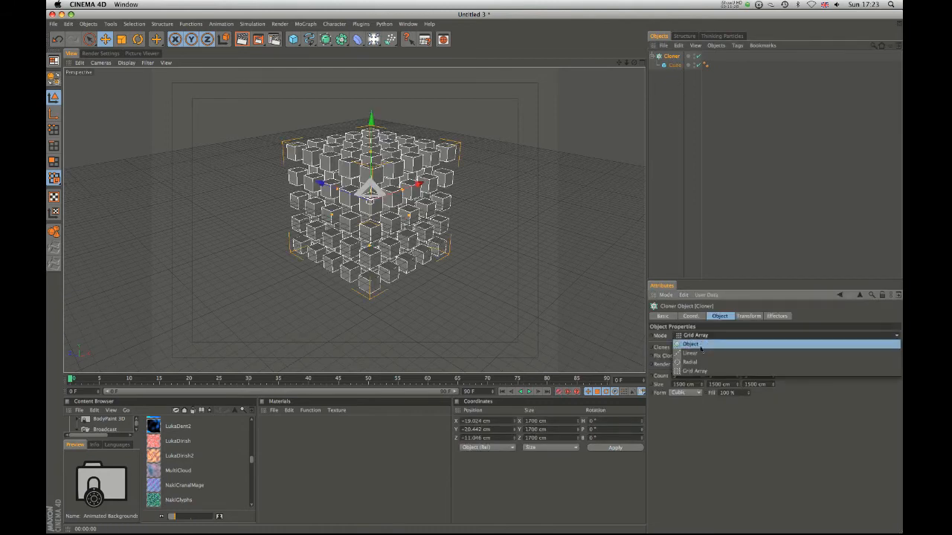
{"action": "left_click", "coordinate": [704, 347]}
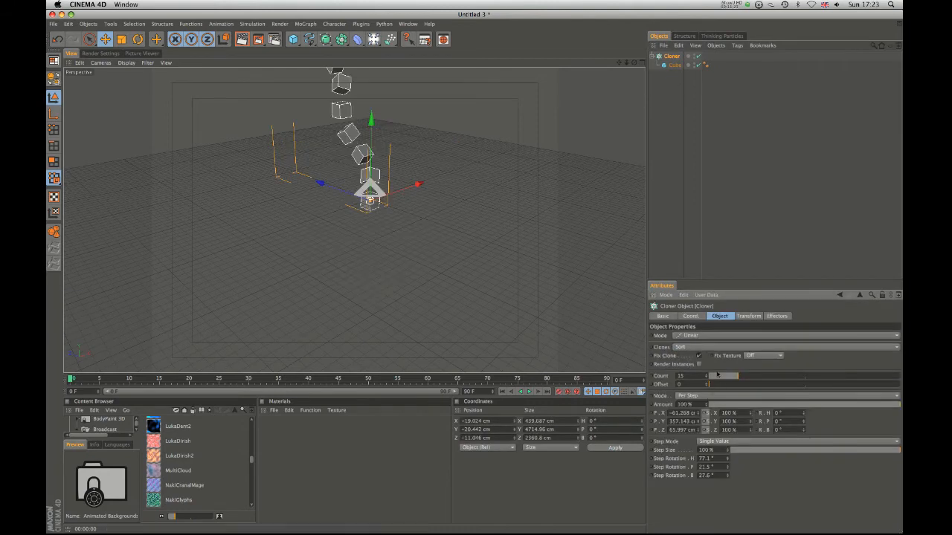
Step: Add a new MoGraph Cloner, make the Cube its child and delete the old Cloner
{"action": "left_click", "coordinate": [305, 24]}
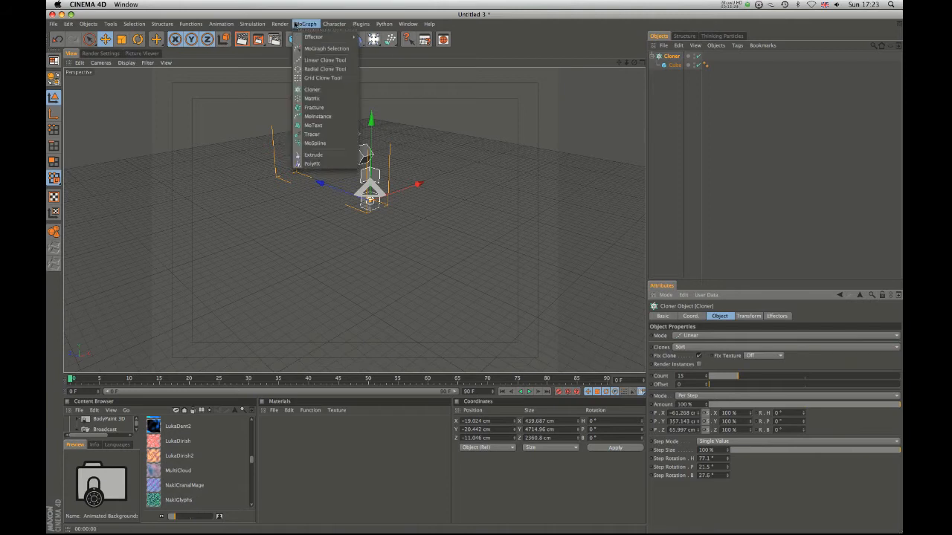
{"action": "left_click", "coordinate": [312, 89]}
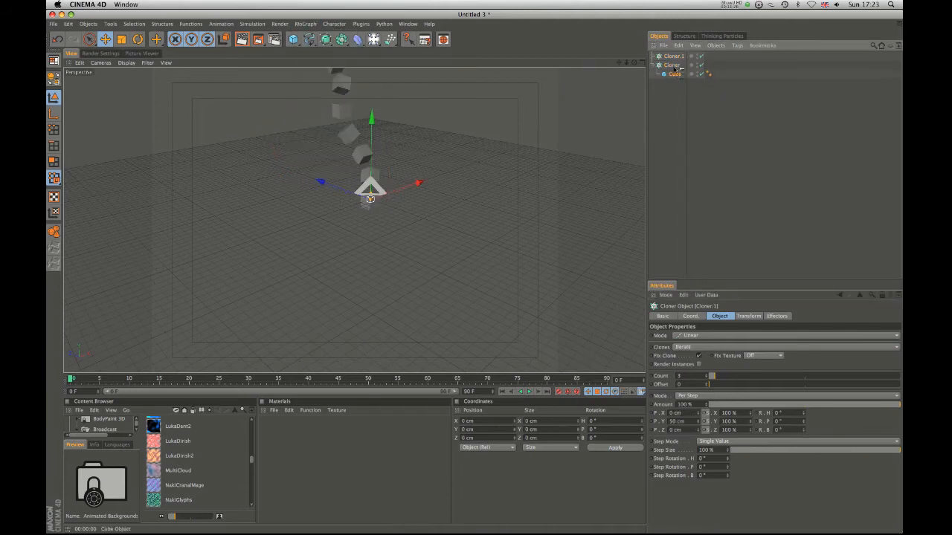
{"action": "left_click_drag", "start_coordinate": [673, 63], "coordinate": [673, 56]}
{"action": "left_click", "coordinate": [672, 74]}
{"action": "key", "text": "Delete"}
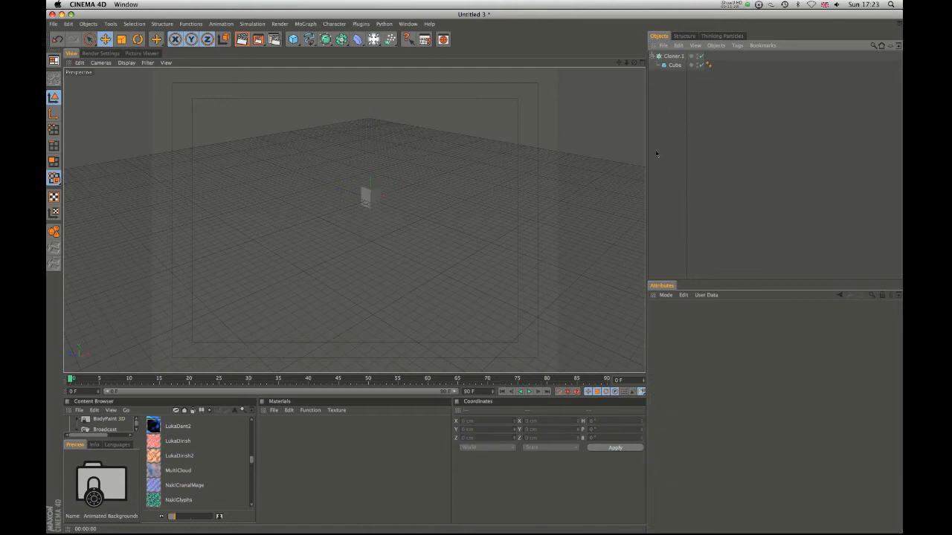
Step: Raise the new Cloner's count to 28 and set its Y position offset per step to 0 cm
{"action": "left_click", "coordinate": [669, 57]}
{"action": "left_click_drag", "start_coordinate": [711, 376], "coordinate": [760, 377]}
{"action": "left_click", "coordinate": [686, 421]}
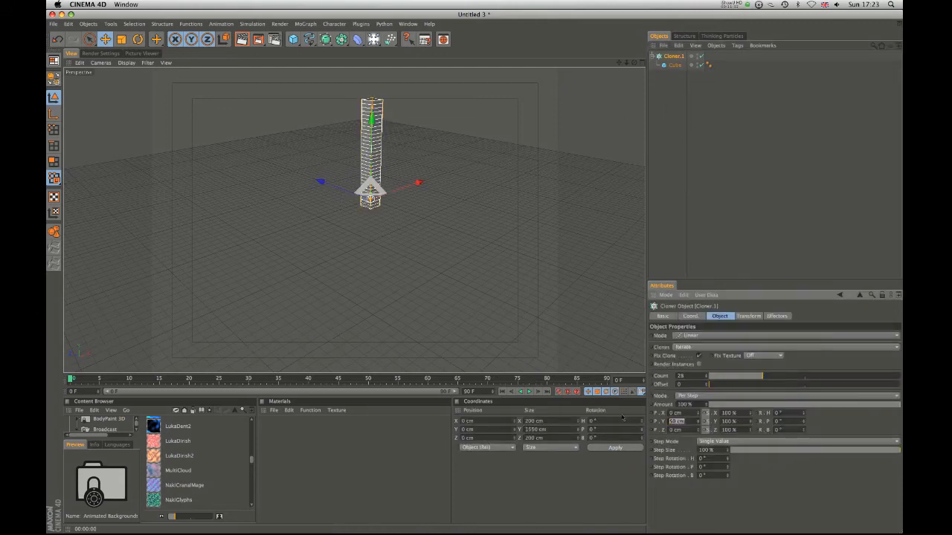
{"action": "type", "text": "0"}
{"action": "key", "text": "Return"}
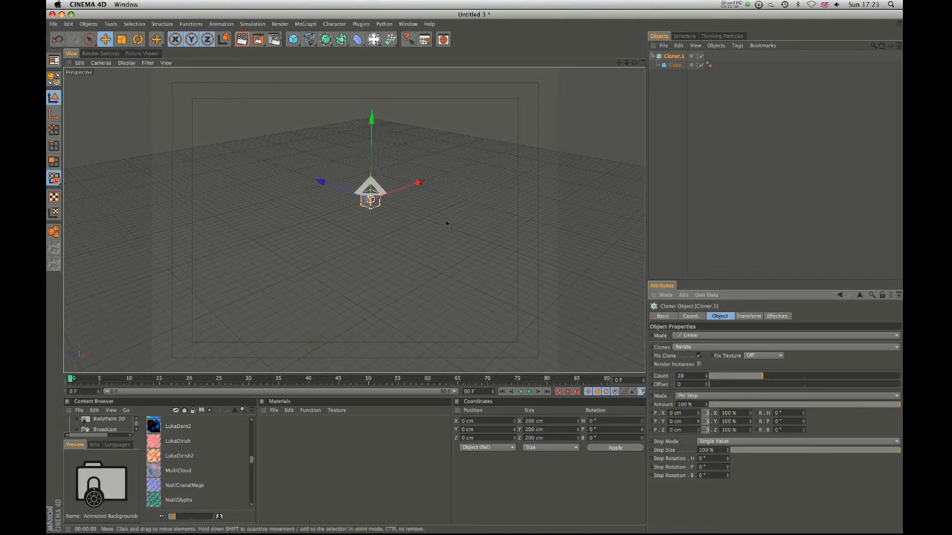
Step: Try a Z position offset of 1000 cm per step for the clones, and set it to 300 cm
{"action": "left_click", "coordinate": [684, 430]}
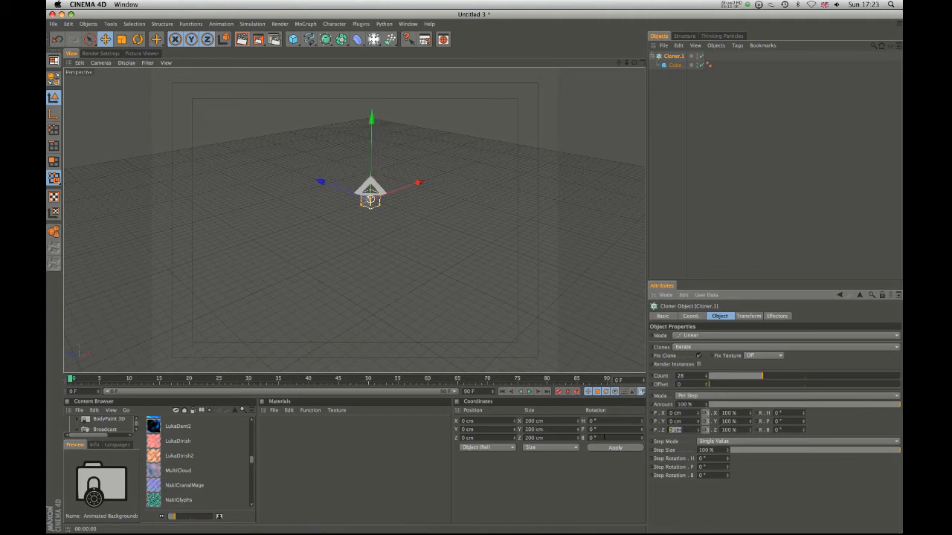
{"action": "type", "text": "1000"}
{"action": "key", "text": "Return"}
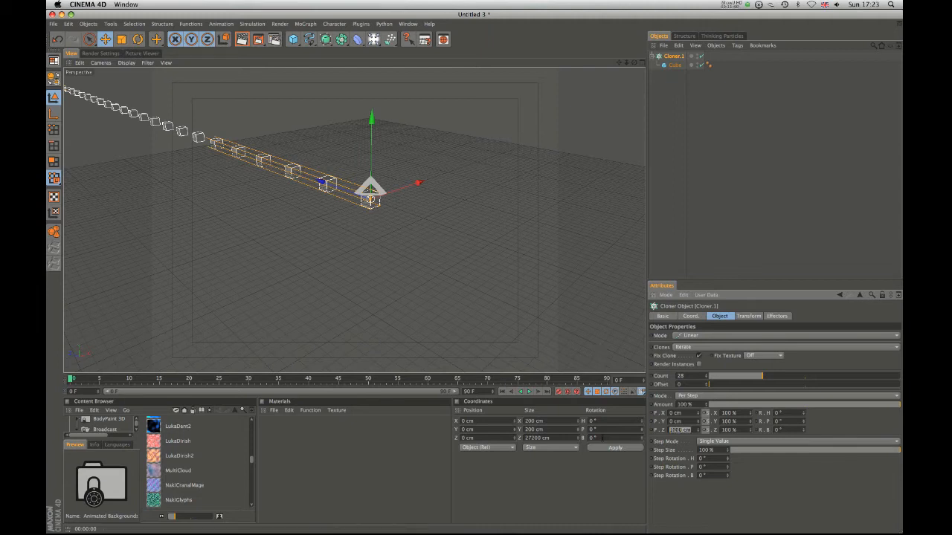
{"action": "type", "text": "300"}
{"action": "key", "text": "Return"}
Step: Take the Cube out of the Cloner and make a duplicate of it
{"action": "mouse_move", "coordinate": [385, 278]}
{"action": "left_mouse_down", "text": "alt"}
{"action": "mouse_move", "coordinate": [674, 230]}
{"action": "mouse_move", "coordinate": [436, 240]}
{"action": "mouse_move", "coordinate": [525, 236]}
{"action": "mouse_move", "coordinate": [391, 304]}
{"action": "mouse_move", "coordinate": [672, 92]}
{"action": "mouse_move", "coordinate": [672, 79]}
{"action": "left_mouse_up", "text": "alt"}
{"action": "left_click_drag", "start_coordinate": [487, 233], "coordinate": [429, 216], "text": "alt"}
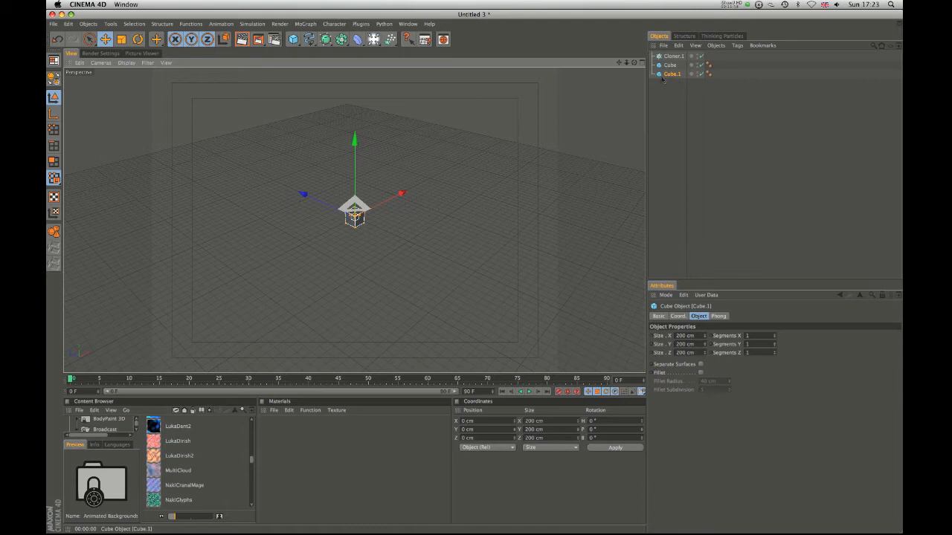
Step: Make the duplicate cube editable to inspect its point coordinates in the Structure manager, and undo the conversion
{"action": "left_click", "coordinate": [684, 36]}
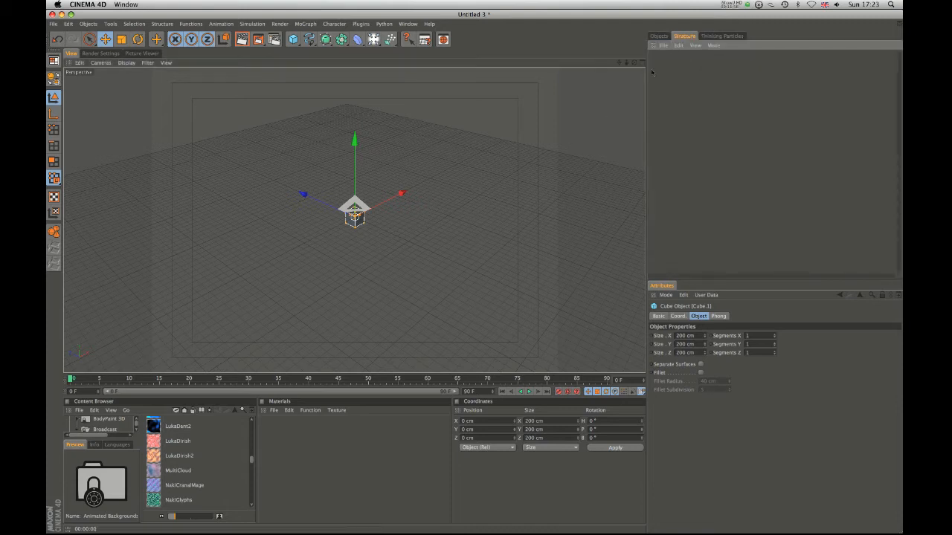
{"action": "left_click", "coordinate": [722, 36]}
{"action": "left_click", "coordinate": [684, 36]}
{"action": "left_click", "coordinate": [658, 36]}
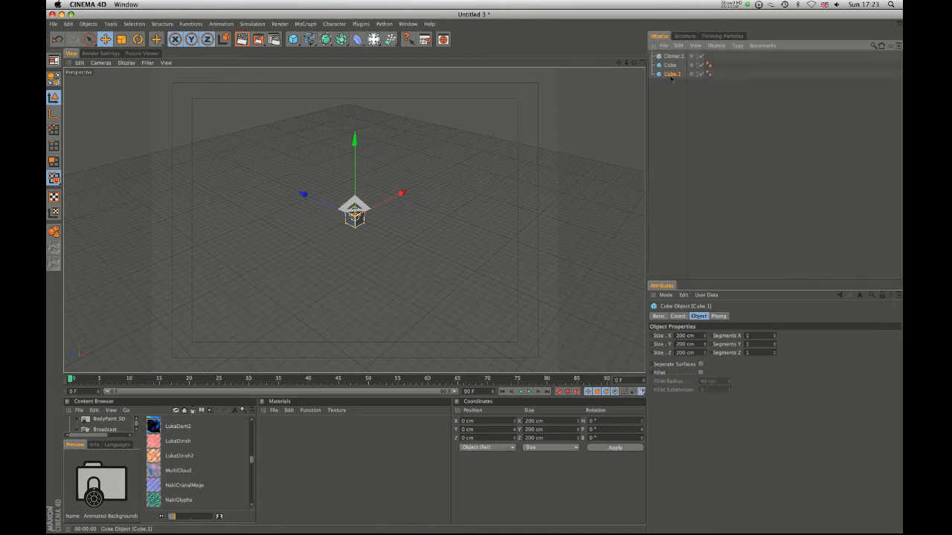
{"action": "key", "text": "c"}
{"action": "left_click", "coordinate": [684, 36]}
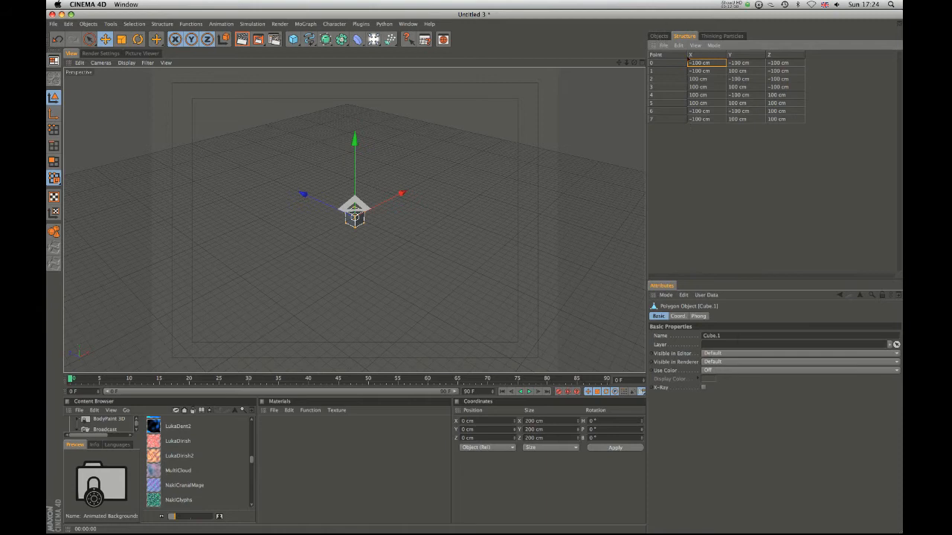
{"action": "left_click", "coordinate": [658, 36]}
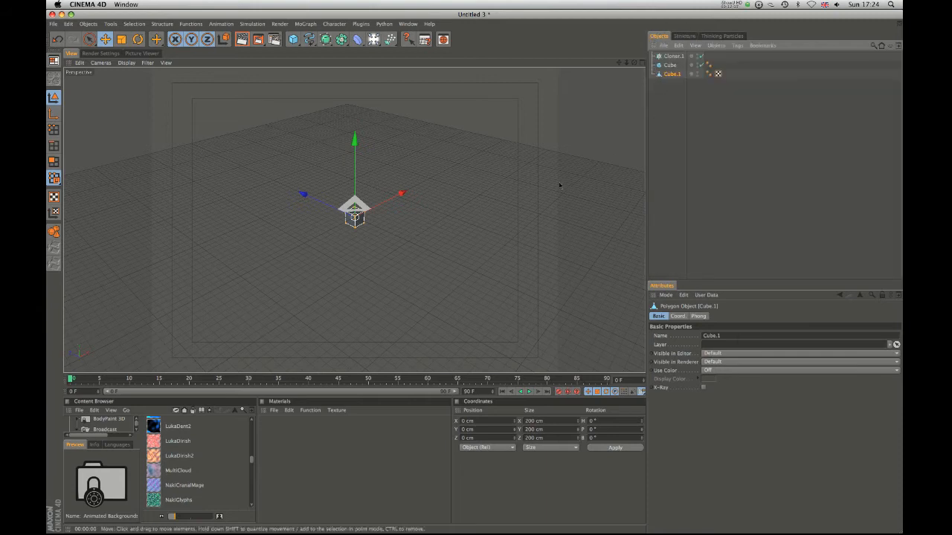
{"action": "key", "text": "super+z"}
Step: Move the duplicate cube along the Z axis to about 650 cm, clear of the original cube
{"action": "left_click_drag", "start_coordinate": [380, 244], "coordinate": [538, 202], "text": "alt"}
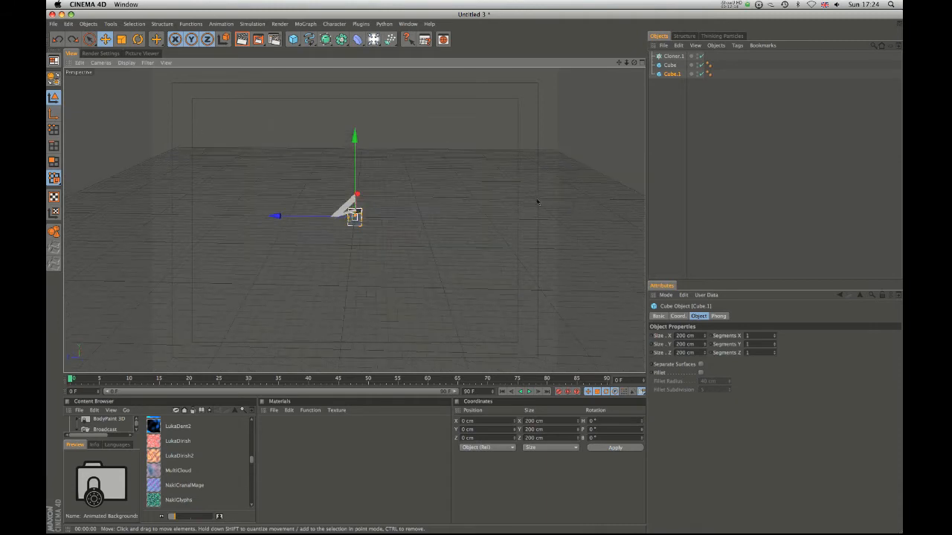
{"action": "left_click_drag", "start_coordinate": [276, 215], "coordinate": [235, 216]}
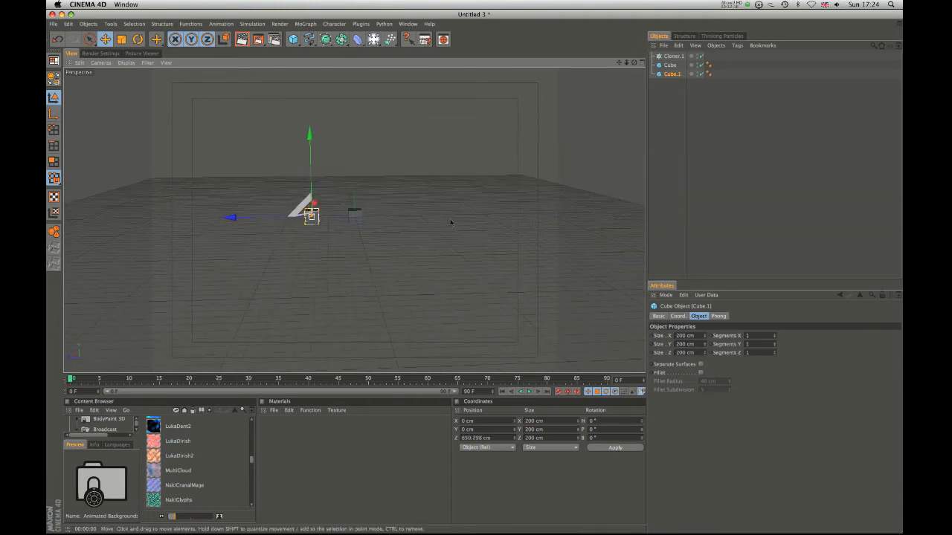
{"action": "scroll", "coordinate": [459, 228], "scroll_direction": "up", "scroll_amount": 5}
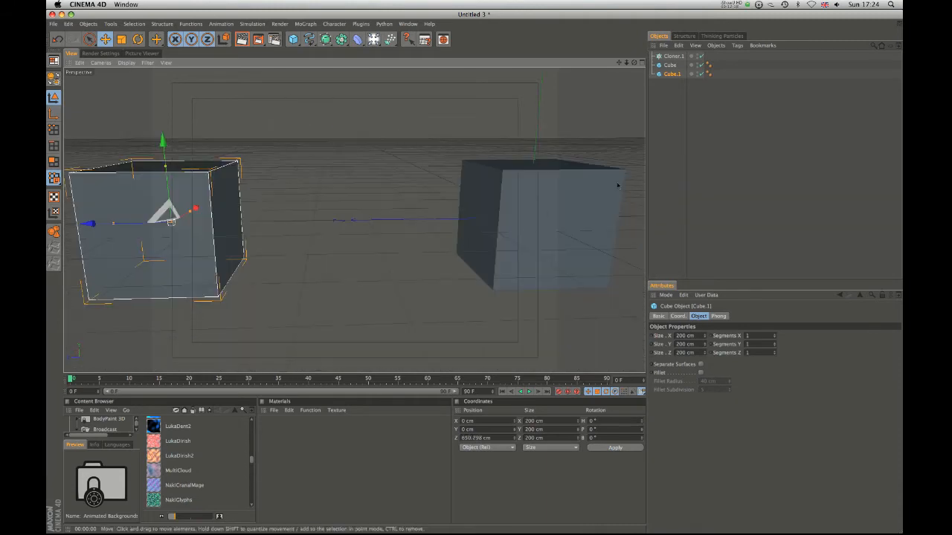
{"action": "scroll", "coordinate": [339, 248], "scroll_direction": "down", "scroll_amount": 5}
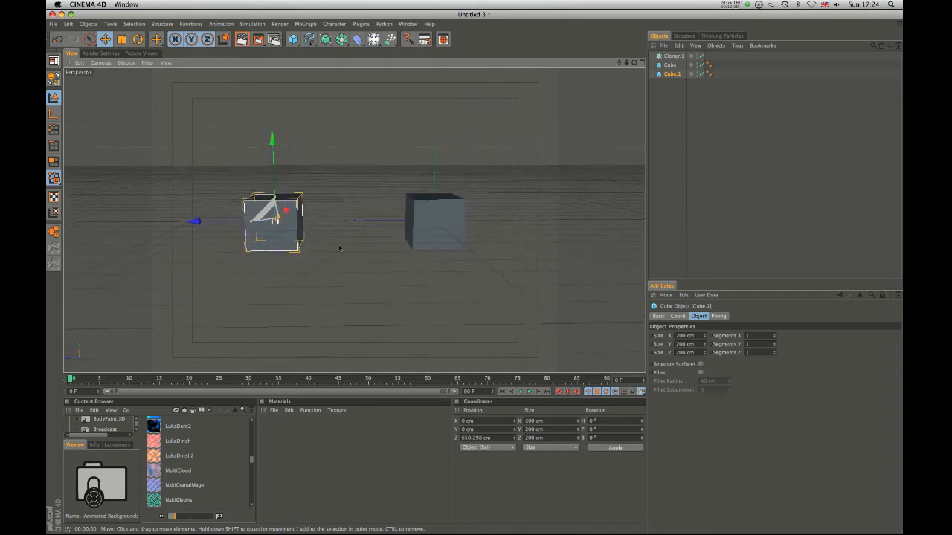
Step: Reshape the duplicate cube into a tall, narrow pillar about 85 cm by 700 cm by 107 cm
{"action": "left_click_drag", "start_coordinate": [272, 195], "coordinate": [273, 151]}
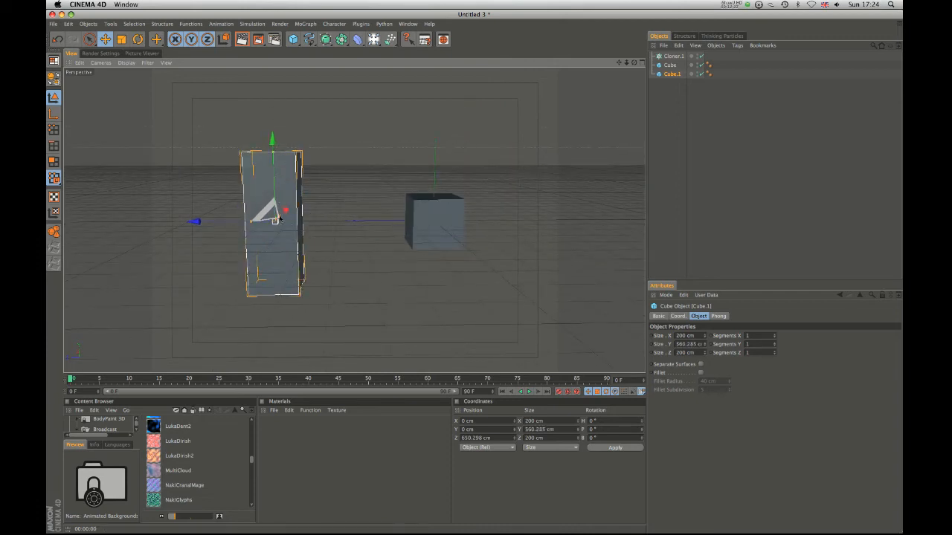
{"action": "left_click_drag", "start_coordinate": [279, 219], "coordinate": [164, 286]}
{"action": "left_click_drag", "start_coordinate": [287, 218], "coordinate": [283, 218]}
{"action": "left_click_drag", "start_coordinate": [268, 155], "coordinate": [258, 108]}
{"action": "left_click_drag", "start_coordinate": [335, 223], "coordinate": [469, 164], "text": "alt"}
{"action": "left_click_drag", "start_coordinate": [252, 222], "coordinate": [195, 274]}
{"action": "left_click_drag", "start_coordinate": [285, 219], "coordinate": [288, 218]}
Step: Raise the pillar to a Y position of about 253 cm beside the original cube
{"action": "left_click", "coordinate": [371, 255]}
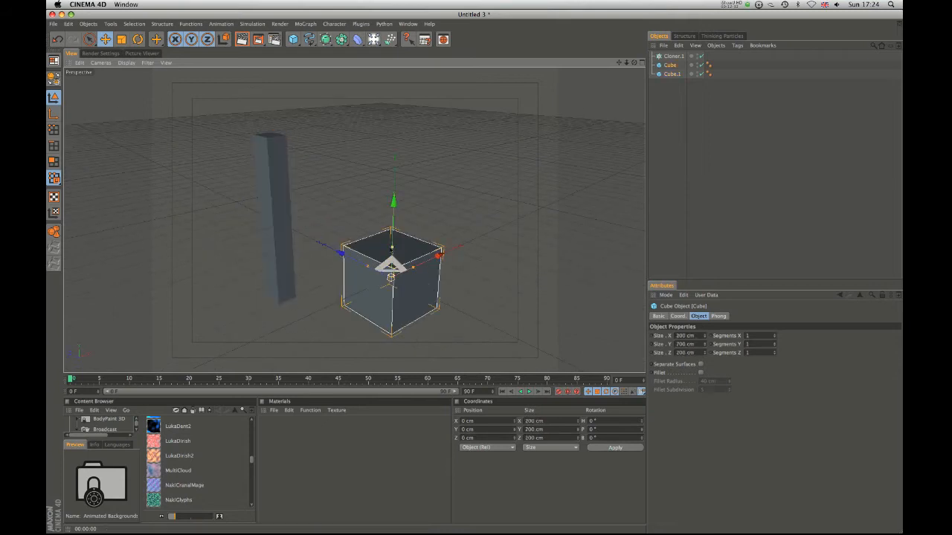
{"action": "left_click_drag", "start_coordinate": [401, 245], "coordinate": [582, 253], "text": "alt"}
{"action": "right_click_drag", "start_coordinate": [582, 253], "coordinate": [180, 378], "text": "alt"}
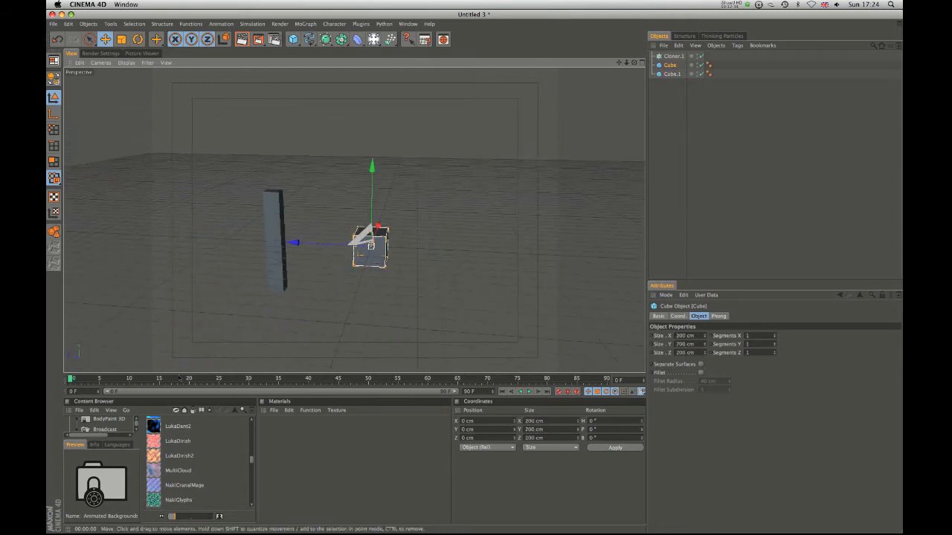
{"action": "left_click", "coordinate": [276, 213]}
{"action": "left_click_drag", "start_coordinate": [276, 212], "coordinate": [274, 139]}
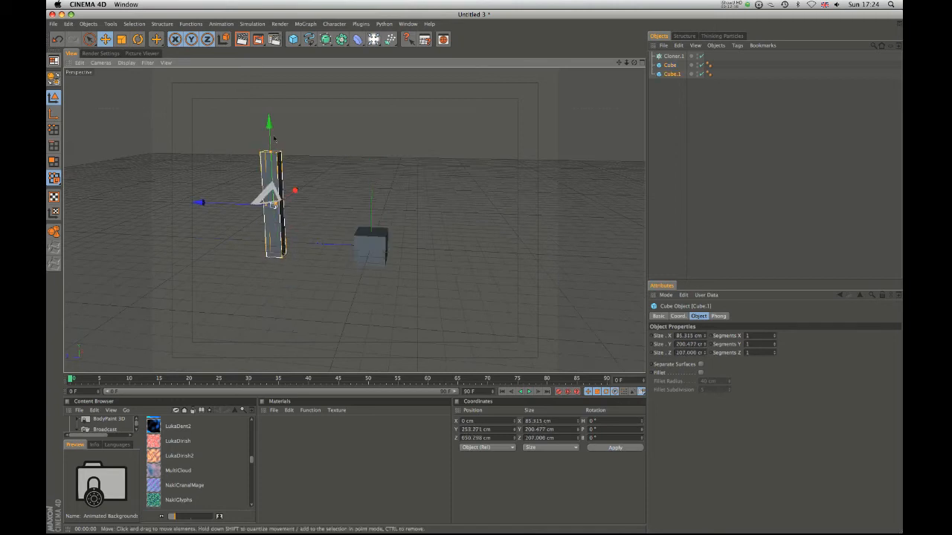
Step: Place both the original cube and the pillar as children of the Cloner
{"action": "left_click", "coordinate": [669, 66], "text": "shift"}
{"action": "left_click_drag", "start_coordinate": [671, 65], "coordinate": [676, 54]}
{"action": "left_click", "coordinate": [673, 75]}
{"action": "left_click", "coordinate": [672, 66]}
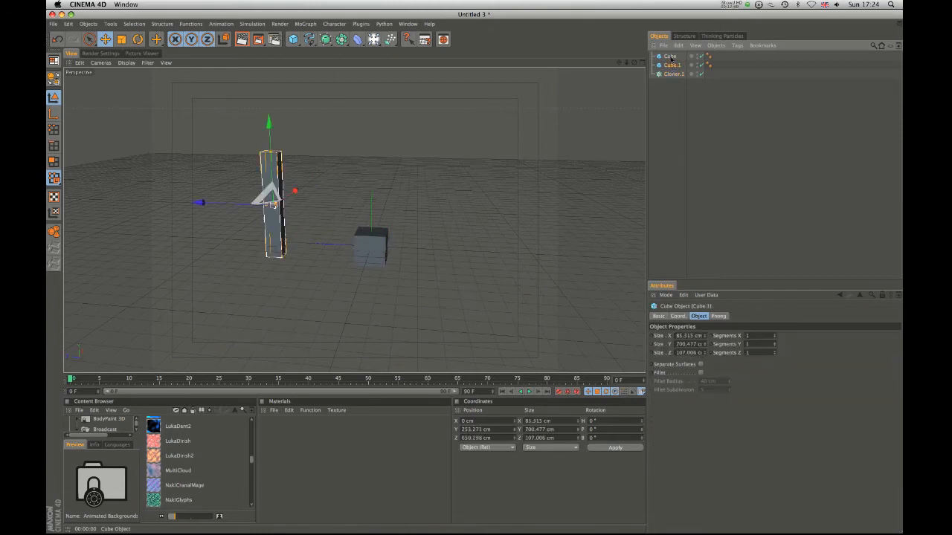
{"action": "left_click", "coordinate": [670, 57], "text": "shift"}
{"action": "left_click_drag", "start_coordinate": [676, 76], "coordinate": [674, 74]}
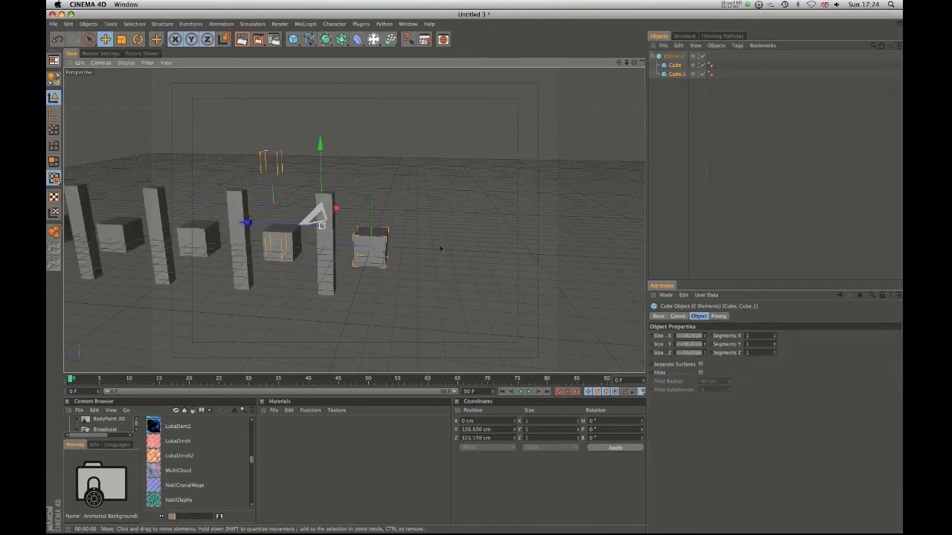
Step: Set the Cloner's clone distribution to Blend so the row changes gradually from cube to pillar
{"action": "left_click", "coordinate": [671, 58]}
{"action": "right_click_drag", "start_coordinate": [431, 194], "coordinate": [78, 296], "text": "alt"}
{"action": "middle_click_drag", "start_coordinate": [368, 248], "coordinate": [534, 282], "text": "alt"}
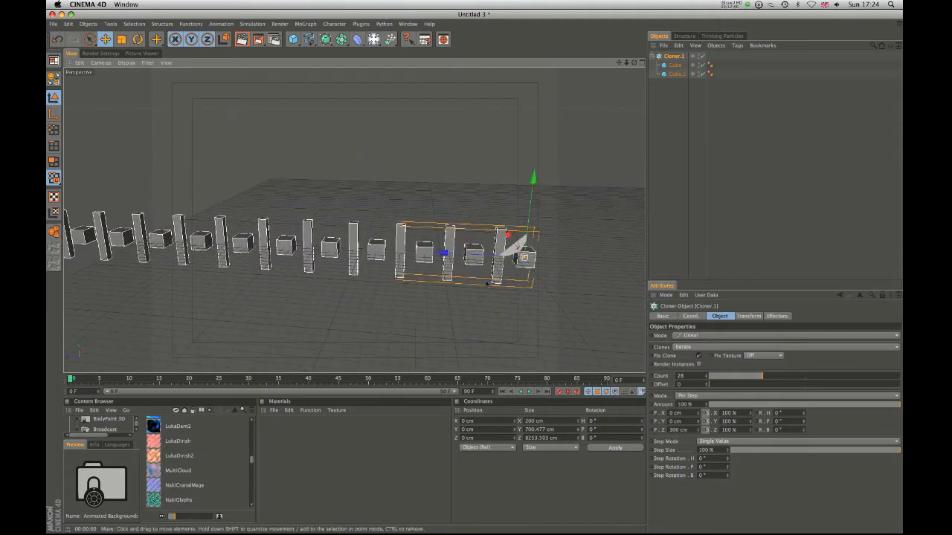
{"action": "right_click_drag", "start_coordinate": [446, 269], "coordinate": [353, 282], "text": "alt"}
{"action": "middle_click_drag", "start_coordinate": [353, 282], "coordinate": [485, 270], "text": "alt"}
{"action": "left_click_drag", "start_coordinate": [541, 295], "coordinate": [483, 302], "text": "alt"}
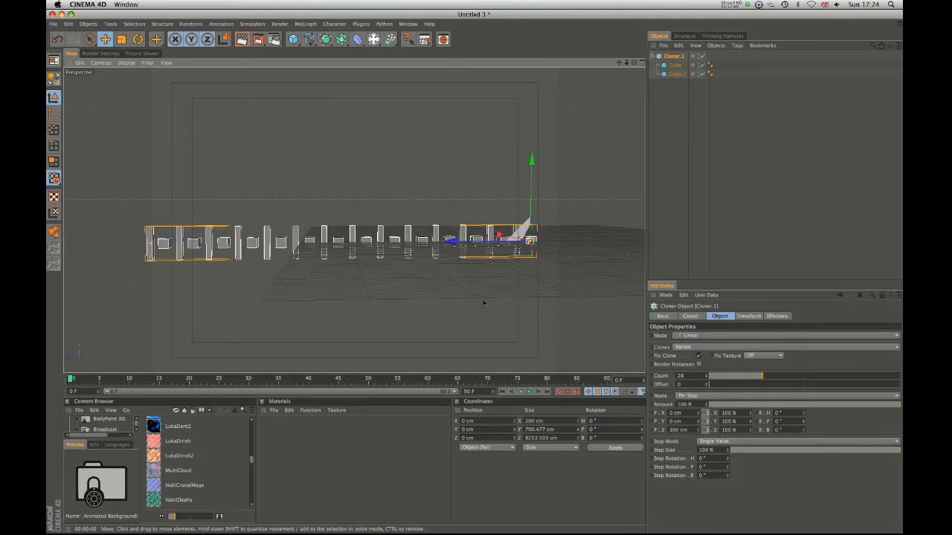
{"action": "left_click", "coordinate": [707, 348]}
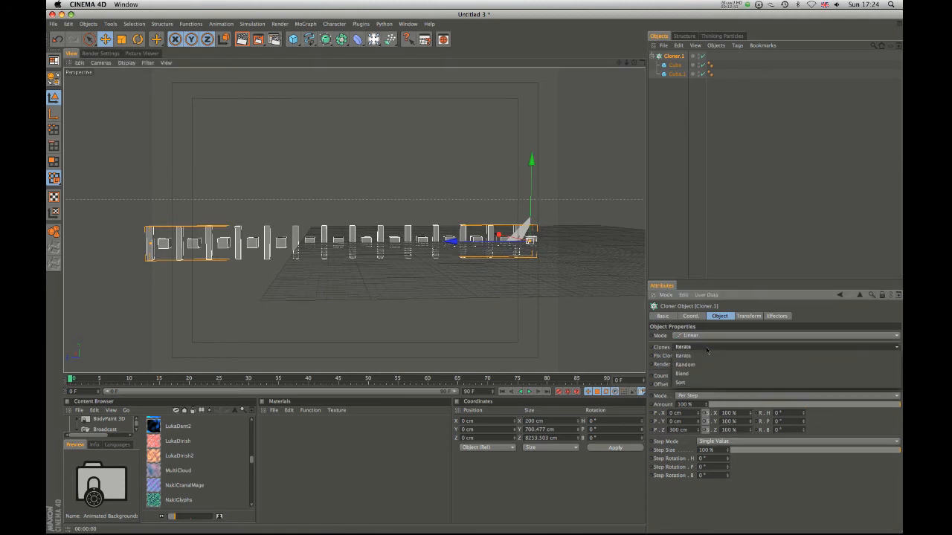
{"action": "left_click", "coordinate": [708, 375]}
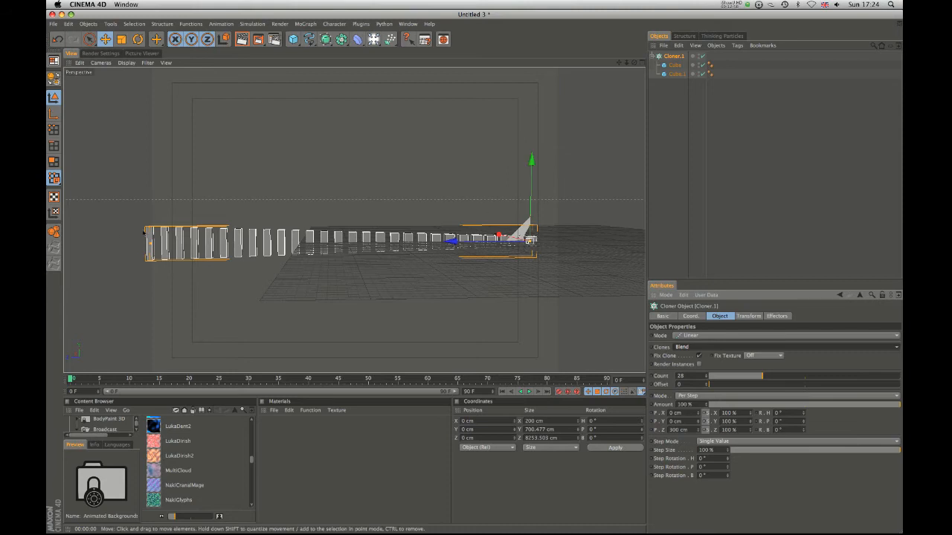
Step: Raise the far end of the clone row into a staircase, with per-clone offsets of about 103 cm in Y and 244 cm in Z
{"action": "mouse_move", "coordinate": [144, 232]}
{"action": "left_mouse_down"}
{"action": "mouse_move", "coordinate": [274, 145]}
{"action": "mouse_move", "coordinate": [214, 153]}
{"action": "mouse_move", "coordinate": [220, 90]}
{"action": "left_mouse_up"}
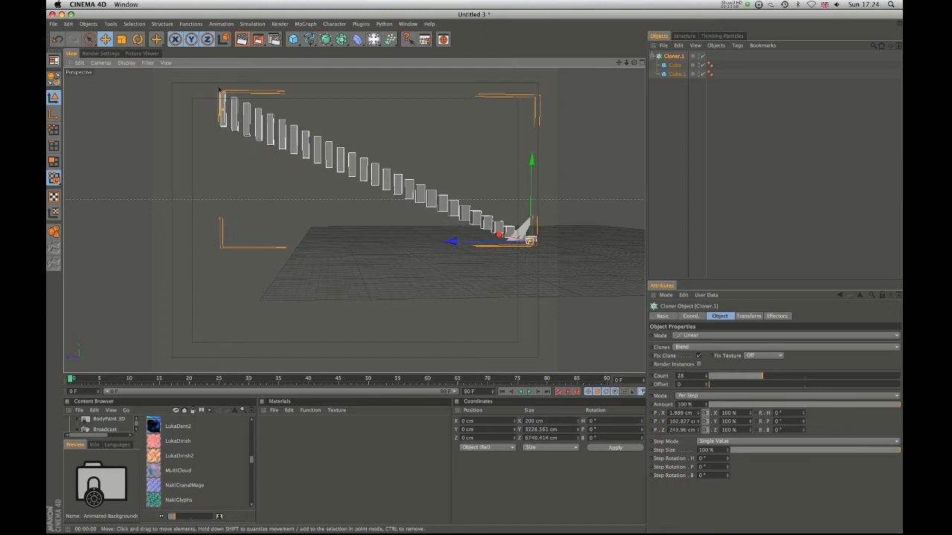
{"action": "mouse_move", "coordinate": [515, 280]}
{"action": "left_mouse_down", "text": "alt"}
{"action": "mouse_move", "coordinate": [486, 290]}
{"action": "mouse_move", "coordinate": [495, 273]}
{"action": "mouse_move", "coordinate": [604, 237]}
{"action": "mouse_move", "coordinate": [584, 170]}
{"action": "mouse_move", "coordinate": [563, 234]}
{"action": "mouse_move", "coordinate": [593, 285]}
{"action": "left_mouse_up", "text": "alt"}
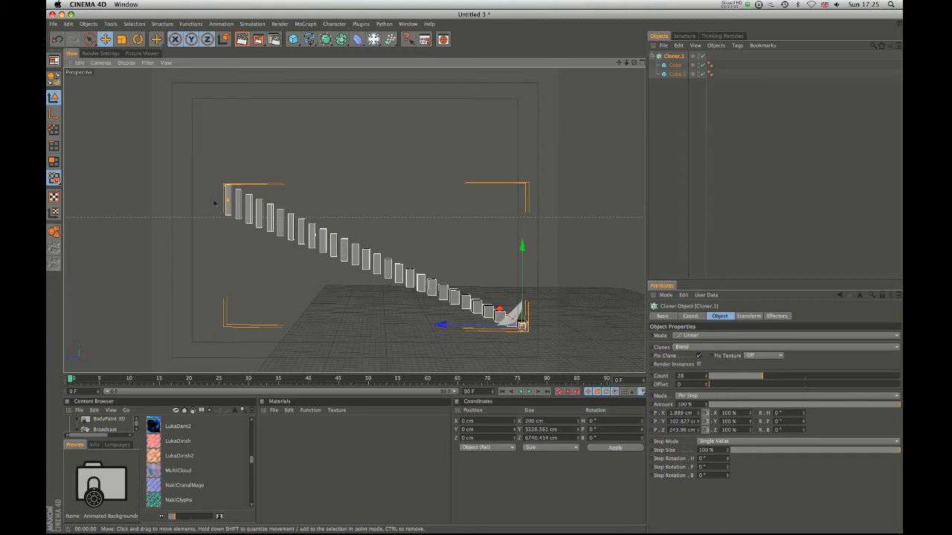
{"action": "left_click", "coordinate": [295, 38]}
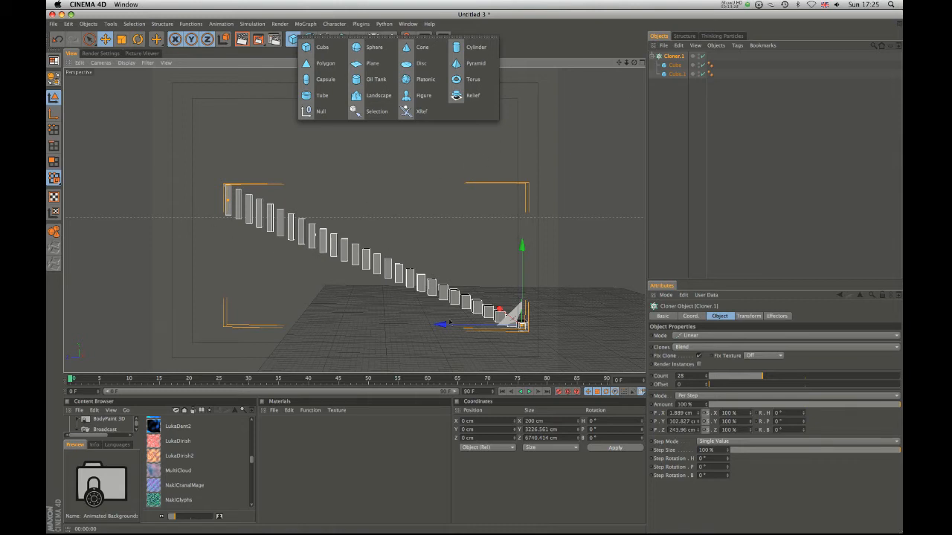
{"action": "left_click", "coordinate": [445, 197]}
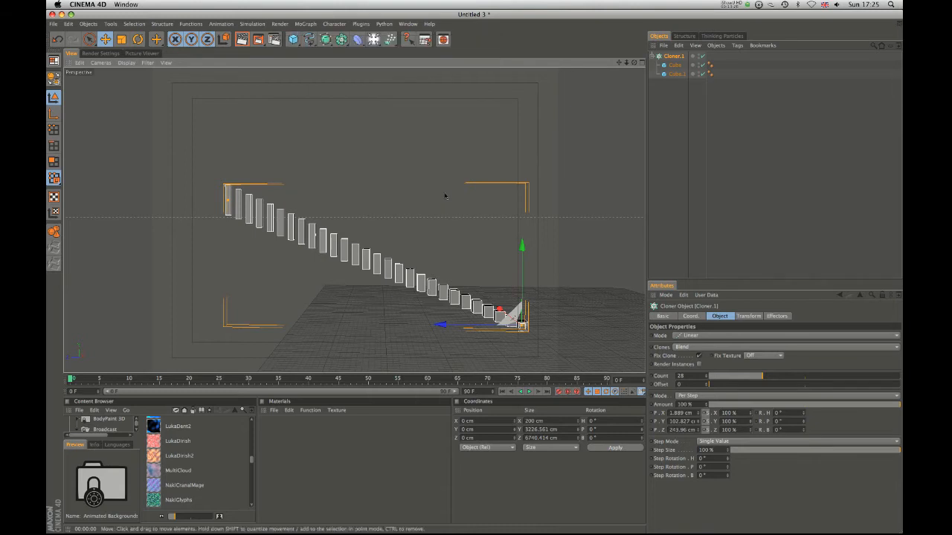
{"action": "mouse_move", "coordinate": [492, 240]}
{"action": "left_mouse_down", "text": "alt"}
{"action": "mouse_move", "coordinate": [495, 213]}
{"action": "mouse_move", "coordinate": [494, 225]}
{"action": "left_mouse_up", "text": "alt"}
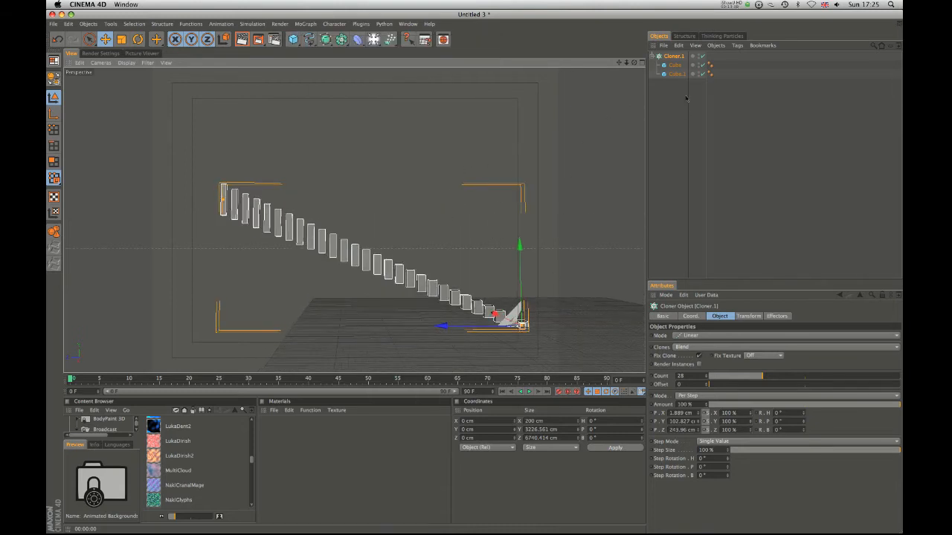
{"action": "right_click", "coordinate": [674, 56]}
{"action": "mouse_move", "coordinate": [755, 98]}
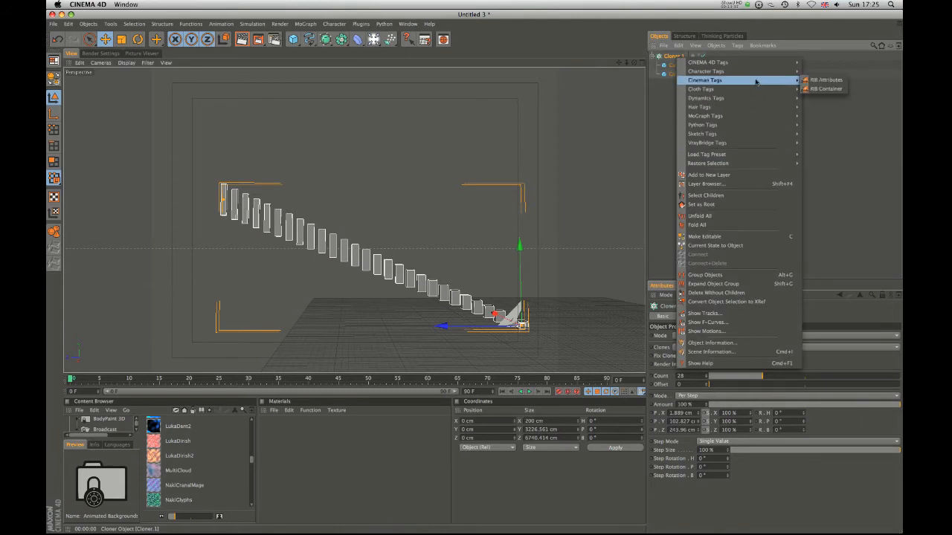
{"action": "mouse_move", "coordinate": [757, 70]}
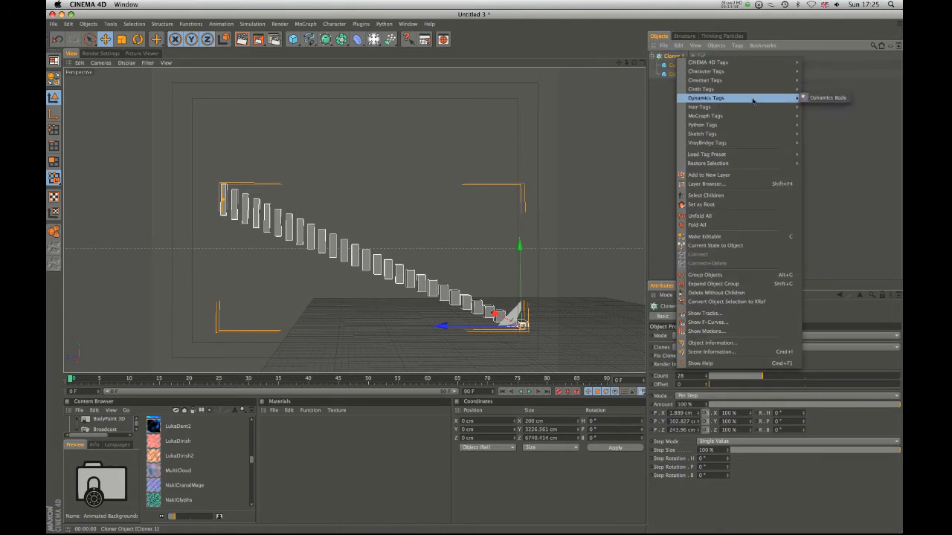
{"action": "mouse_move", "coordinate": [754, 117]}
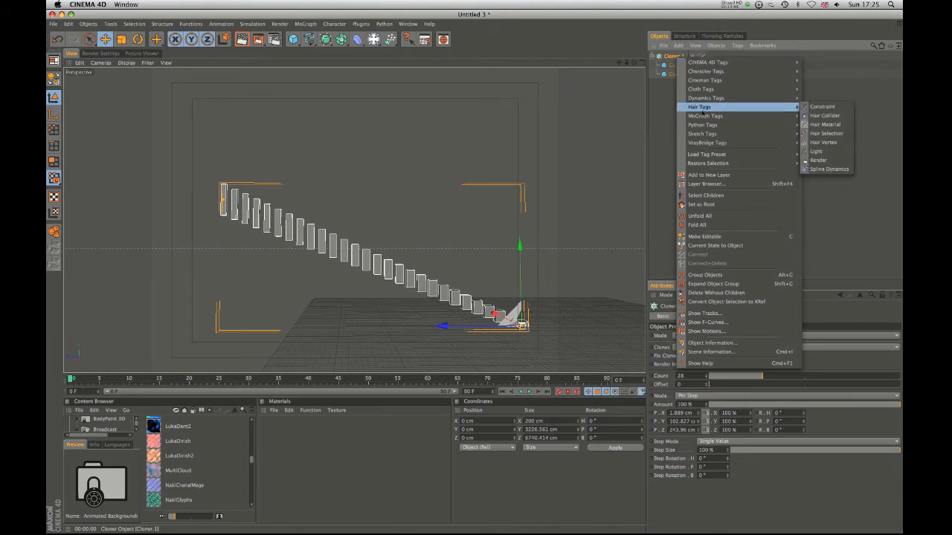
{"action": "left_click", "coordinate": [363, 121]}
{"action": "left_click", "coordinate": [358, 40]}
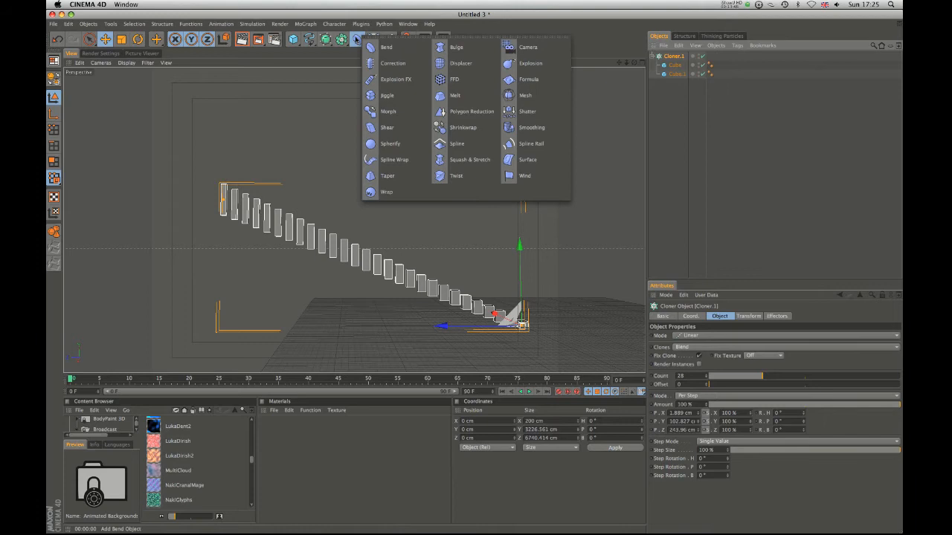
{"action": "left_click", "coordinate": [372, 110]}
{"action": "left_click_drag", "start_coordinate": [543, 271], "coordinate": [519, 304], "text": "alt"}
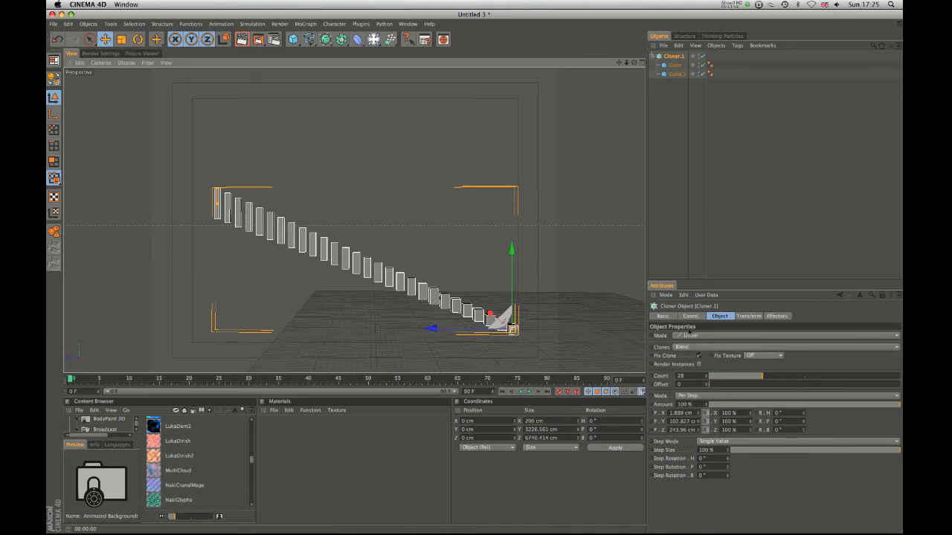
{"action": "left_click", "coordinate": [308, 39]}
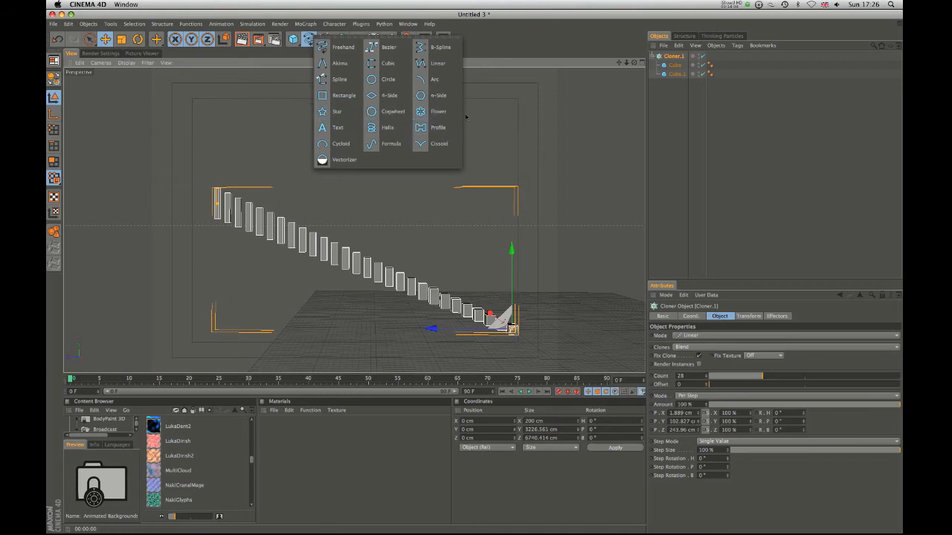
Step: Examine the blended clone staircase from several angles, along with the clone distribution options and its two source cubes
{"action": "left_click_drag", "start_coordinate": [426, 207], "coordinate": [458, 149], "text": "alt"}
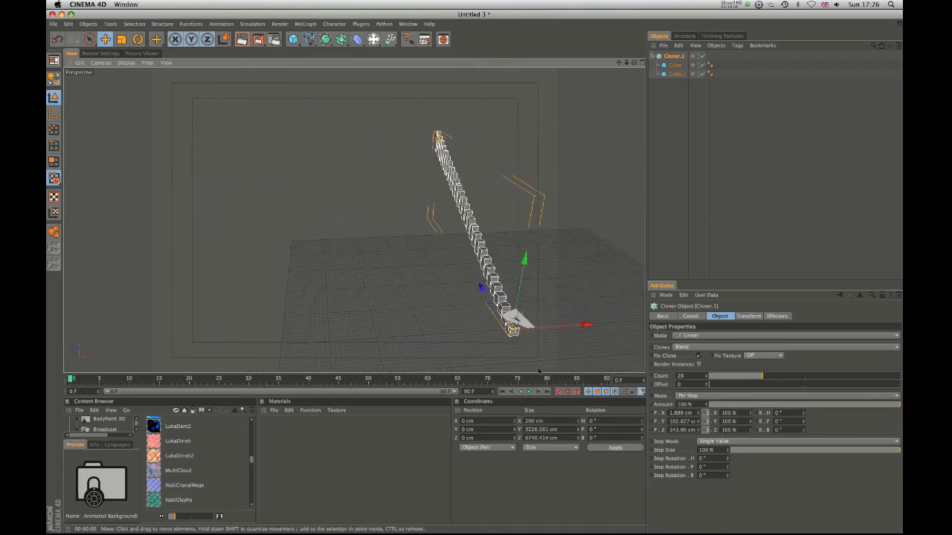
{"action": "left_click_drag", "start_coordinate": [511, 243], "coordinate": [523, 267], "text": "alt"}
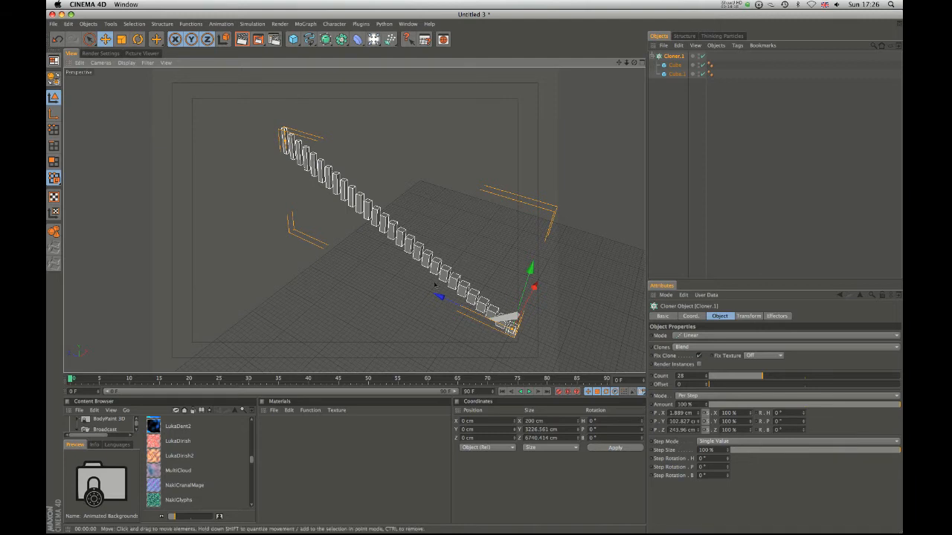
{"action": "right_click_drag", "start_coordinate": [383, 293], "coordinate": [533, 245], "text": "alt"}
{"action": "left_click_drag", "start_coordinate": [533, 244], "coordinate": [561, 328], "text": "alt"}
{"action": "left_click", "coordinate": [714, 346]}
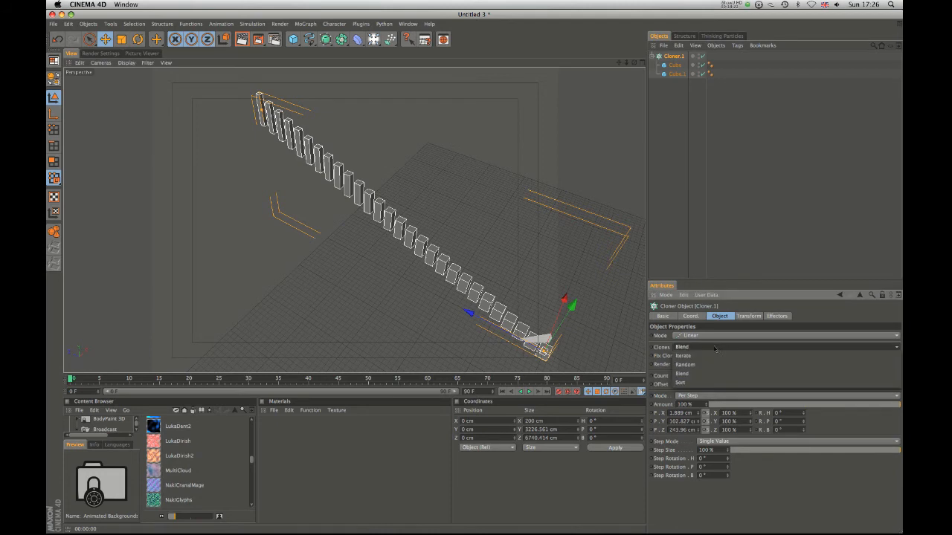
{"action": "left_click", "coordinate": [678, 372]}
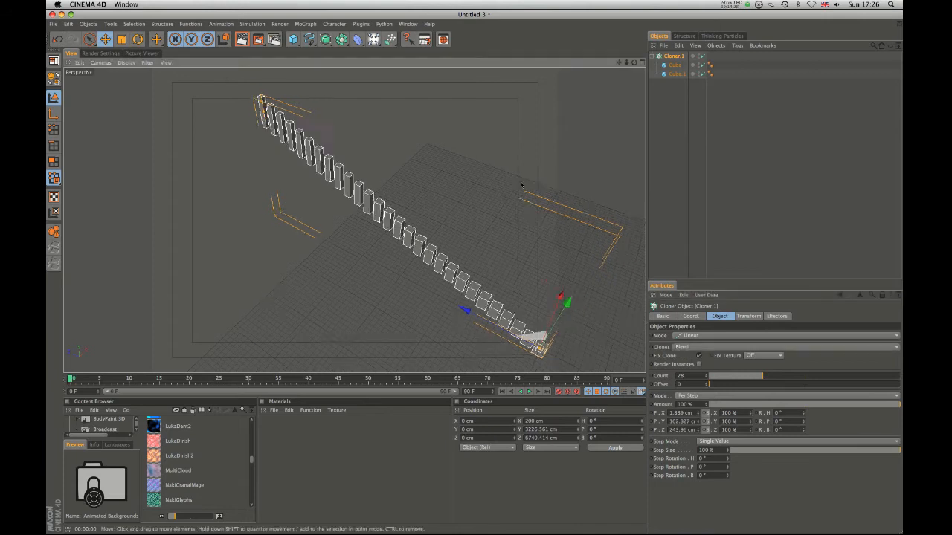
{"action": "right_click_drag", "start_coordinate": [522, 185], "coordinate": [494, 245], "text": "alt"}
{"action": "left_click_drag", "start_coordinate": [493, 244], "coordinate": [510, 218], "text": "alt"}
{"action": "left_click", "coordinate": [676, 74]}
{"action": "left_click", "coordinate": [675, 66], "text": "shift"}
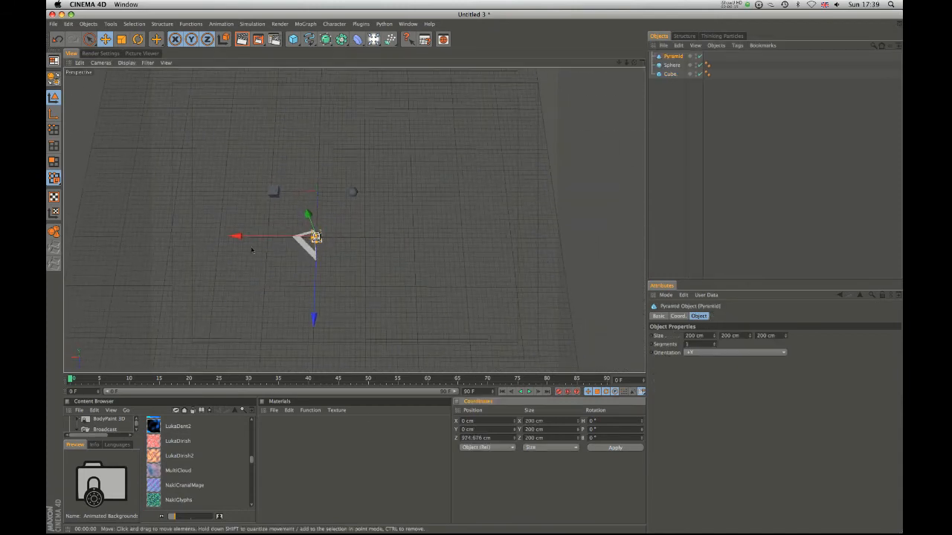
Step: Move the pyramid to an X position of about 193 cm and add a MoGraph Cloner to the scene
{"action": "left_click_drag", "start_coordinate": [286, 237], "coordinate": [314, 119]}
{"action": "left_click", "coordinate": [305, 24]}
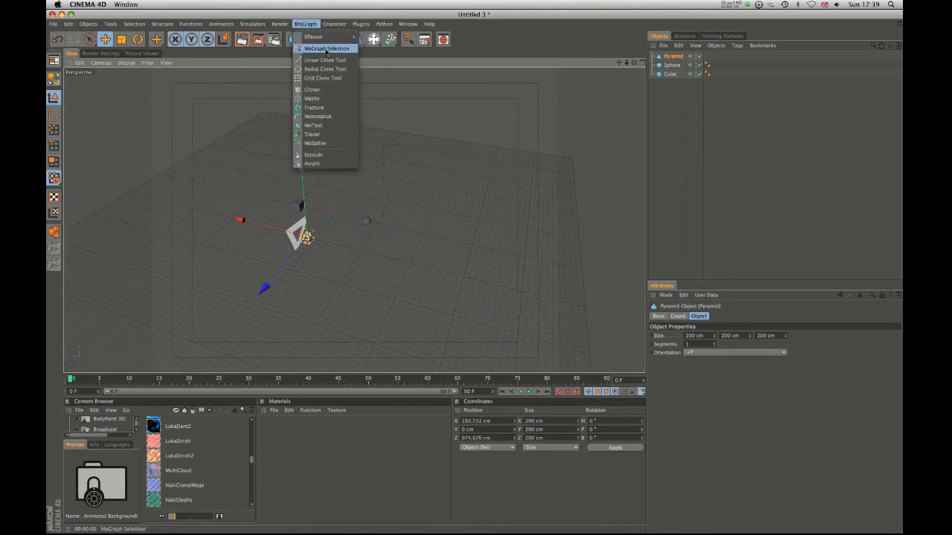
{"action": "left_click", "coordinate": [341, 92]}
Step: Place the pyramid, sphere and cube together as children of the Cloner
{"action": "left_click", "coordinate": [673, 66]}
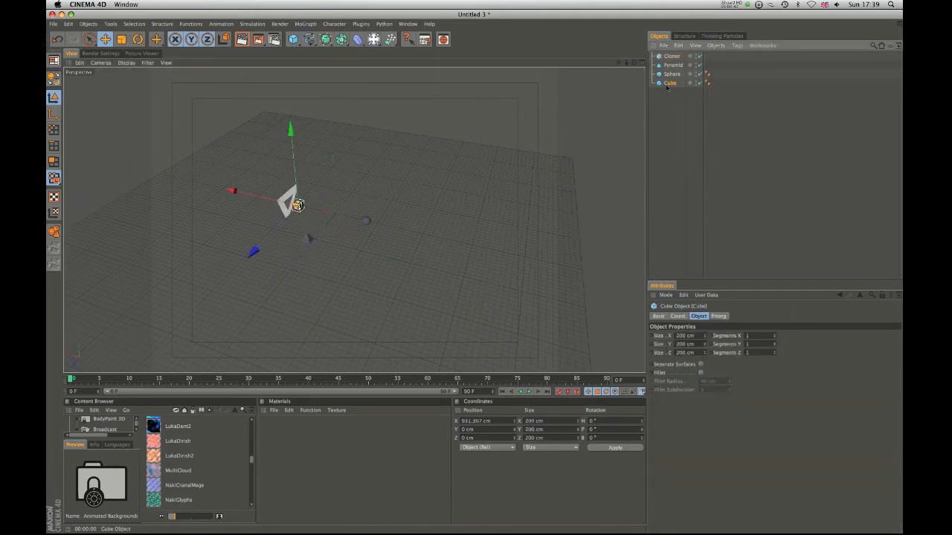
{"action": "left_click", "coordinate": [671, 83], "text": "shift"}
{"action": "left_click_drag", "start_coordinate": [673, 57], "coordinate": [673, 59]}
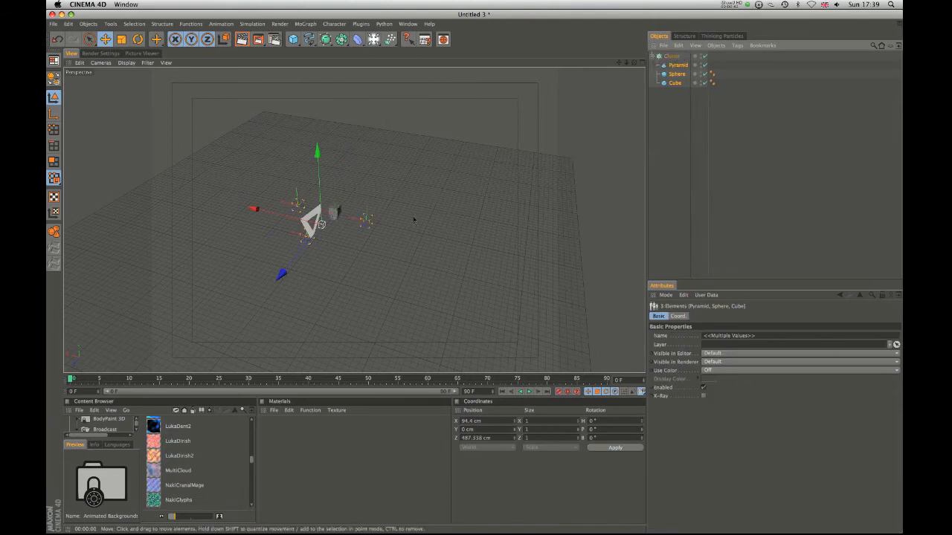
Step: Set the Cloner's Y position offset to 1000 cm per step
{"action": "left_click", "coordinate": [672, 55]}
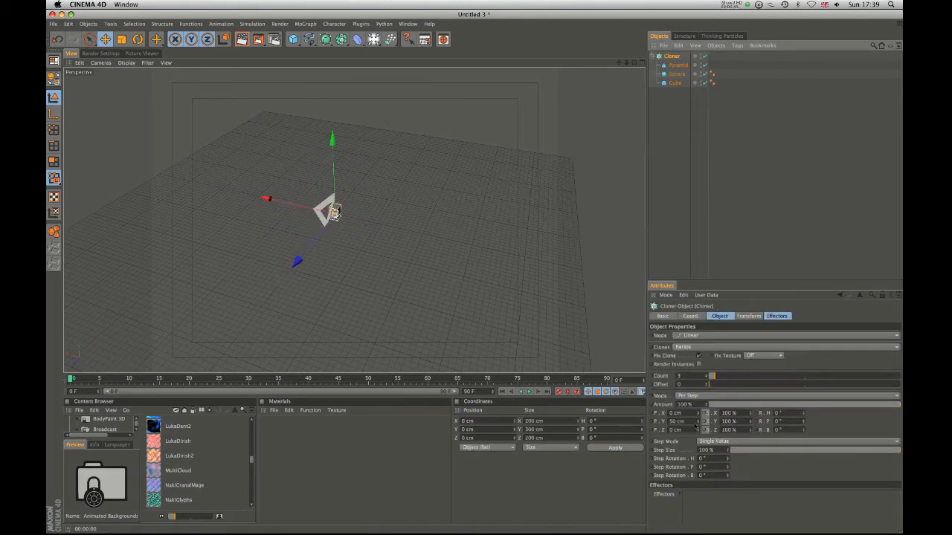
{"action": "left_click_drag", "start_coordinate": [699, 420], "coordinate": [586, 3]}
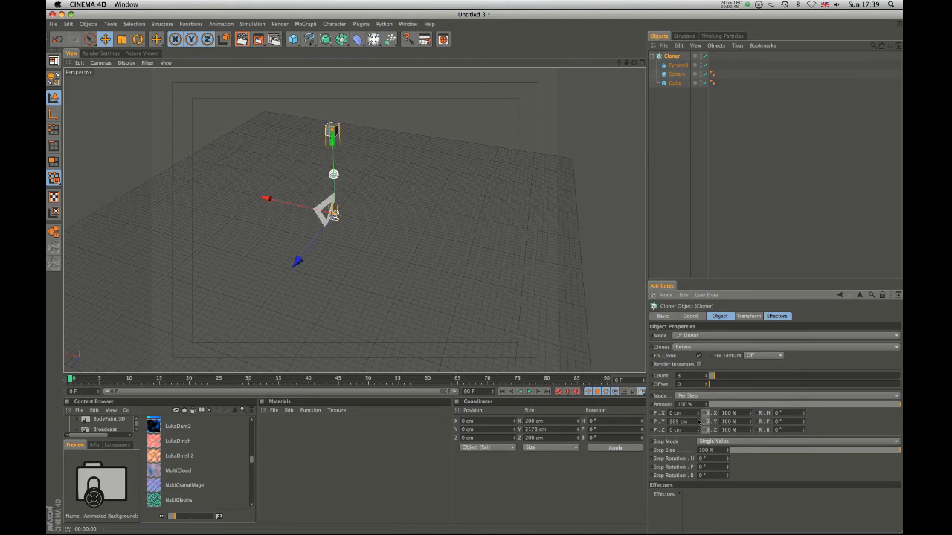
{"action": "left_click", "coordinate": [684, 421]}
{"action": "type", "text": "1000"}
{"action": "key", "text": "Return"}
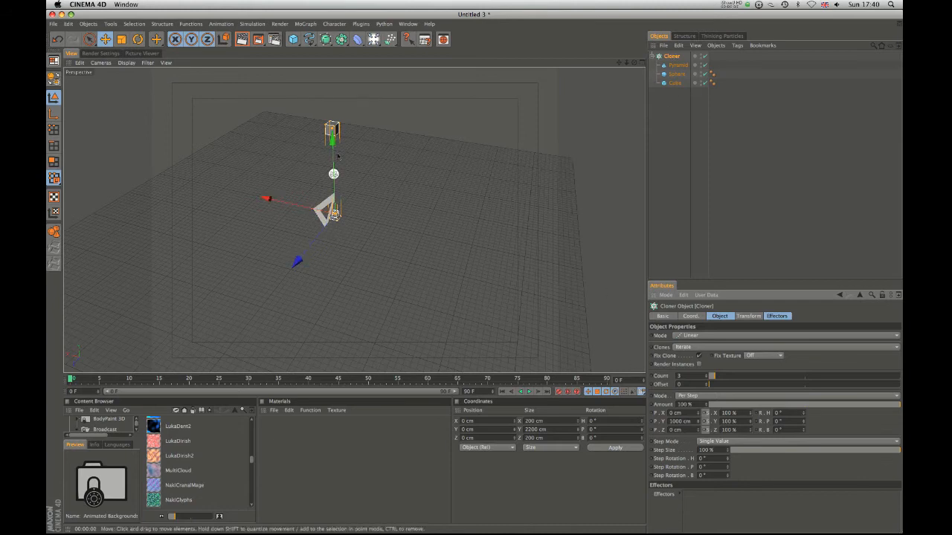
Step: Disable the Cloner to view the original positions of the three objects, and enable it again
{"action": "double_click", "coordinate": [706, 57]}
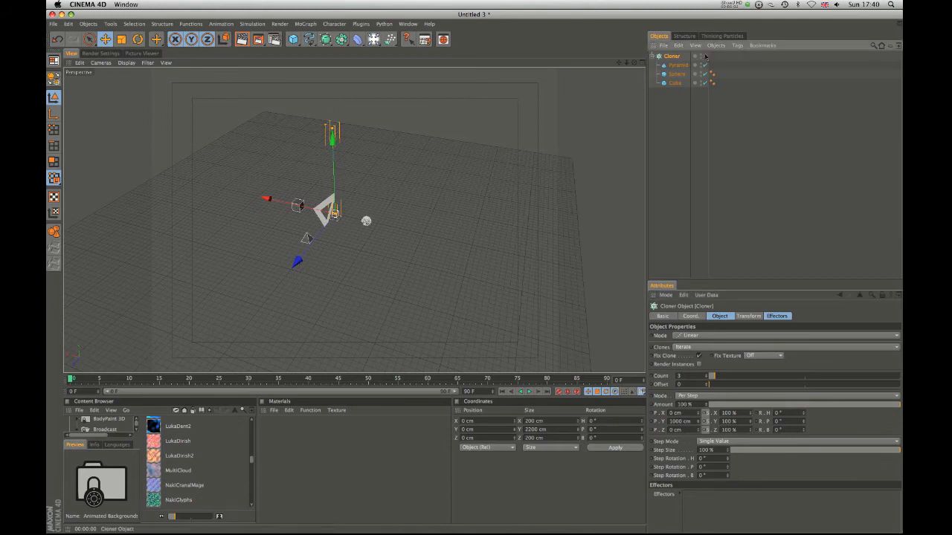
{"action": "left_click_drag", "start_coordinate": [310, 244], "coordinate": [344, 225], "text": "alt"}
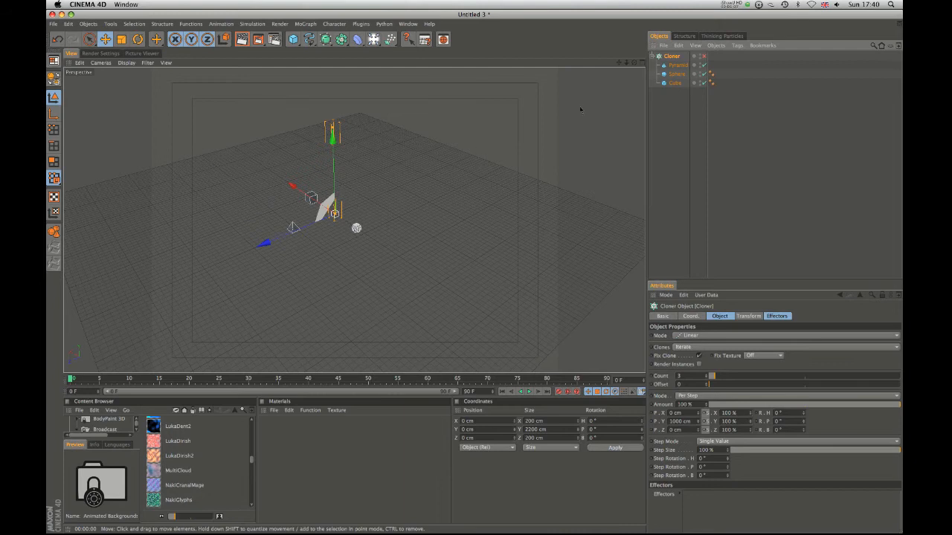
{"action": "left_click", "coordinate": [704, 57]}
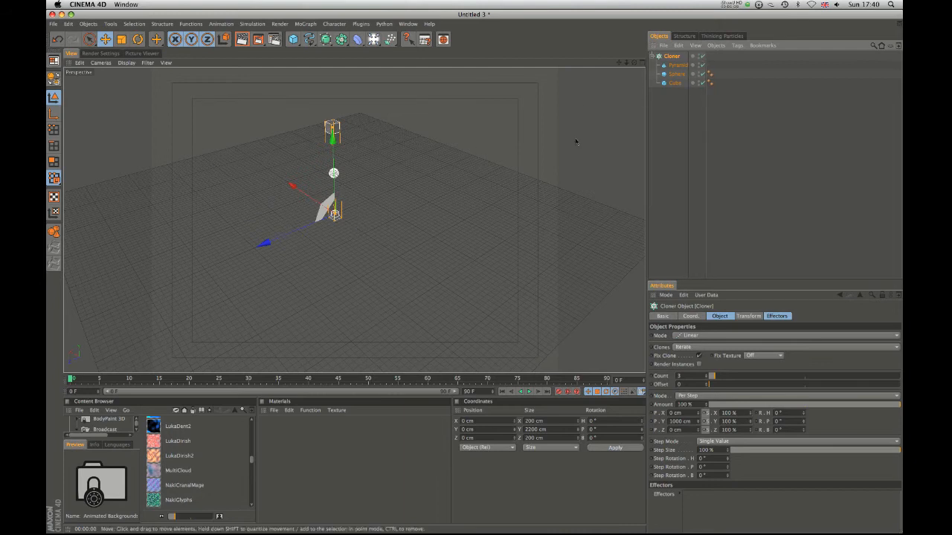
{"action": "left_click_drag", "start_coordinate": [378, 238], "coordinate": [404, 234], "text": "alt"}
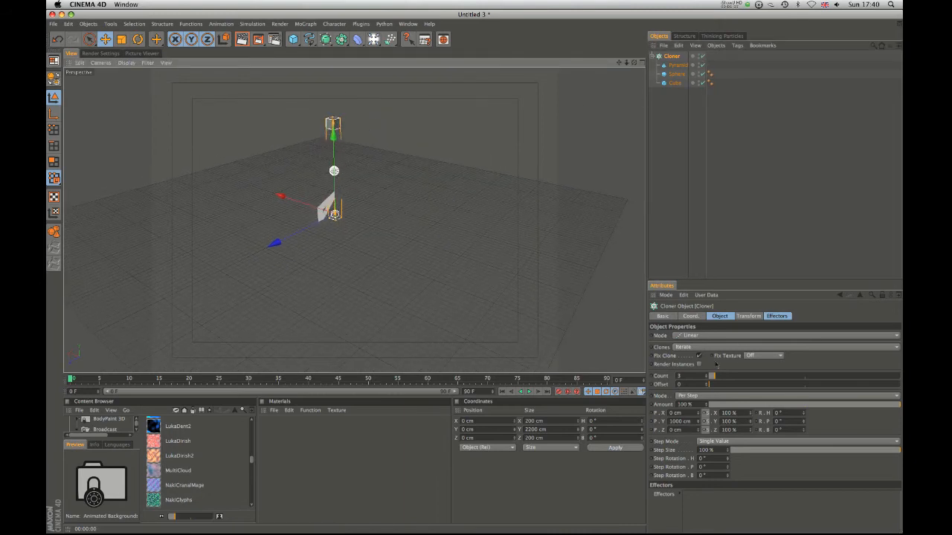
Step: Turn off Fix Clone on the Cloner and inspect the clones' offsets from several angles
{"action": "left_click", "coordinate": [699, 357]}
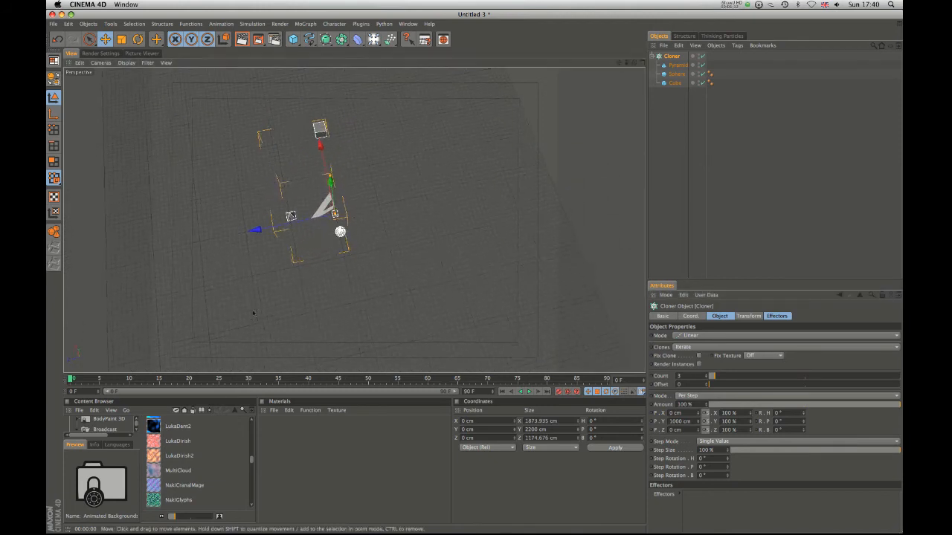
{"action": "left_click_drag", "start_coordinate": [199, 178], "coordinate": [336, 196], "text": "alt"}
{"action": "left_click_drag", "start_coordinate": [333, 236], "coordinate": [391, 104], "text": "alt"}
{"action": "left_click_drag", "start_coordinate": [370, 160], "coordinate": [319, 187], "text": "alt"}
{"action": "left_click_drag", "start_coordinate": [414, 240], "coordinate": [410, 279], "text": "alt"}
Step: Increase the Cloner's count to 10 clones
{"action": "left_click_drag", "start_coordinate": [719, 377], "coordinate": [728, 377]}
{"action": "left_click_drag", "start_coordinate": [424, 259], "coordinate": [362, 181], "text": "alt"}
Step: Turn Fix Clone back on for the Cloner and inspect the straight vertical column of clones
{"action": "left_click", "coordinate": [699, 357]}
{"action": "mouse_move", "coordinate": [404, 157]}
{"action": "middle_mouse_down", "text": "alt"}
{"action": "mouse_move", "coordinate": [394, 216]}
{"action": "mouse_move", "coordinate": [352, 294]}
{"action": "middle_mouse_up", "text": "alt"}
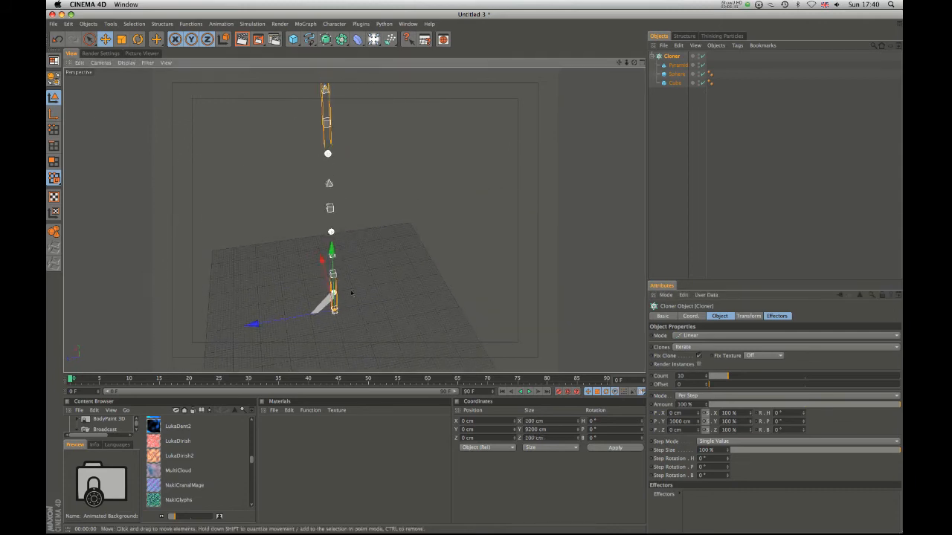
{"action": "mouse_move", "coordinate": [343, 282]}
{"action": "left_mouse_down", "text": "alt"}
{"action": "mouse_move", "coordinate": [593, 183]}
{"action": "mouse_move", "coordinate": [400, 273]}
{"action": "left_mouse_up", "text": "alt"}
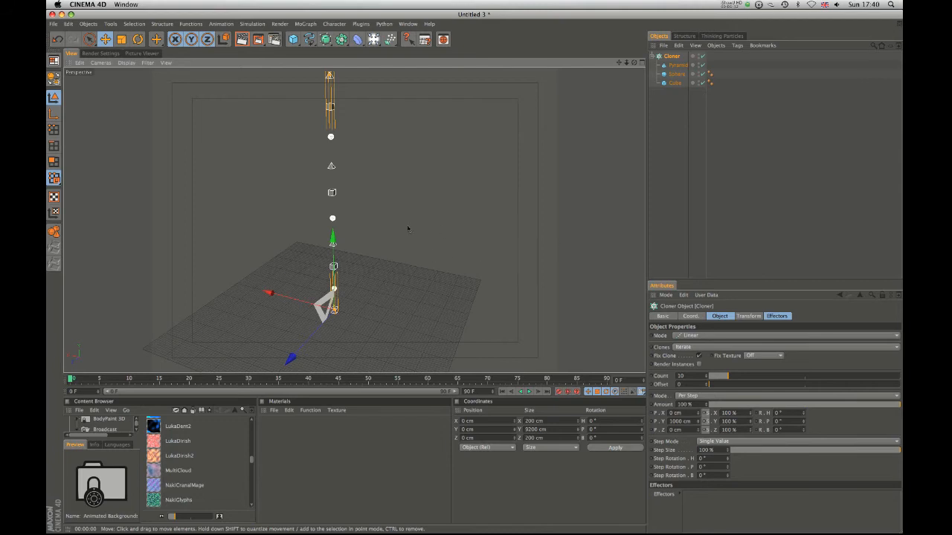
{"action": "left_click", "coordinate": [673, 66]}
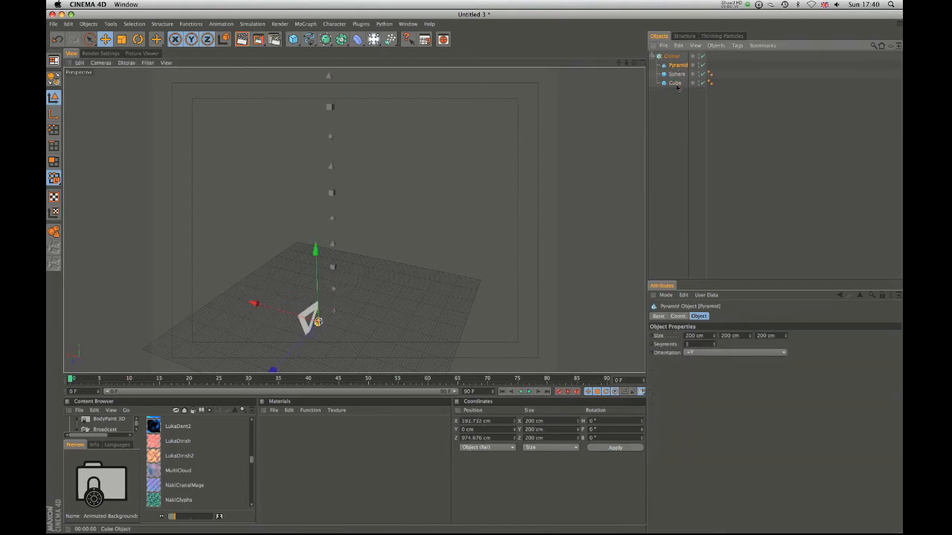
{"action": "left_click", "coordinate": [672, 56]}
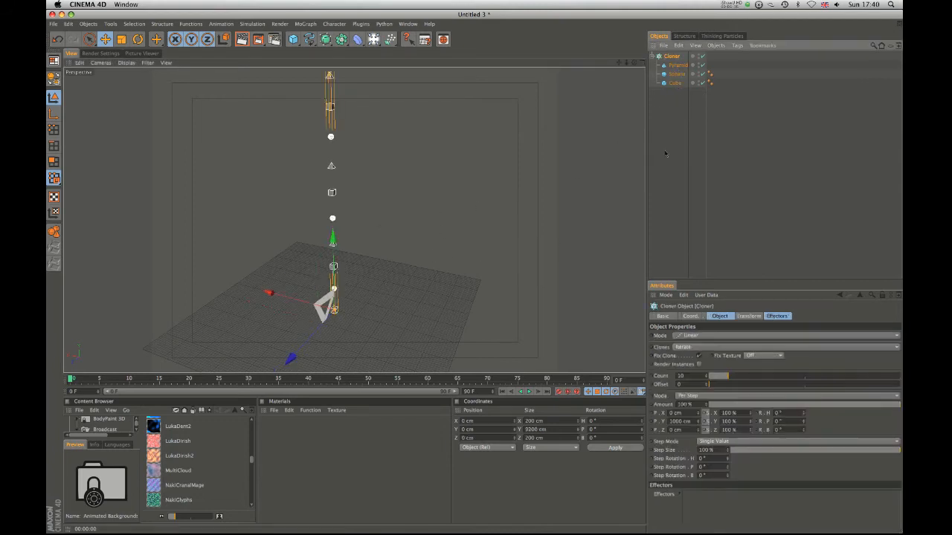
Step: Delete the Pyramid and the Cube from the Cloner, leaving only the Sphere as its child
{"action": "left_click", "coordinate": [674, 65]}
{"action": "left_click", "coordinate": [675, 83]}
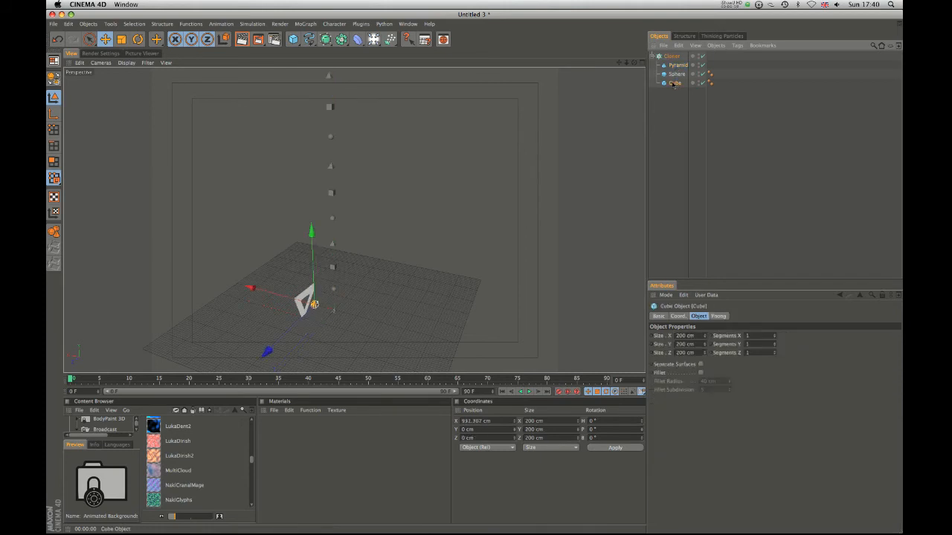
{"action": "left_click", "coordinate": [675, 66], "text": "ctrl"}
{"action": "left_click_drag", "start_coordinate": [673, 83], "coordinate": [673, 88]}
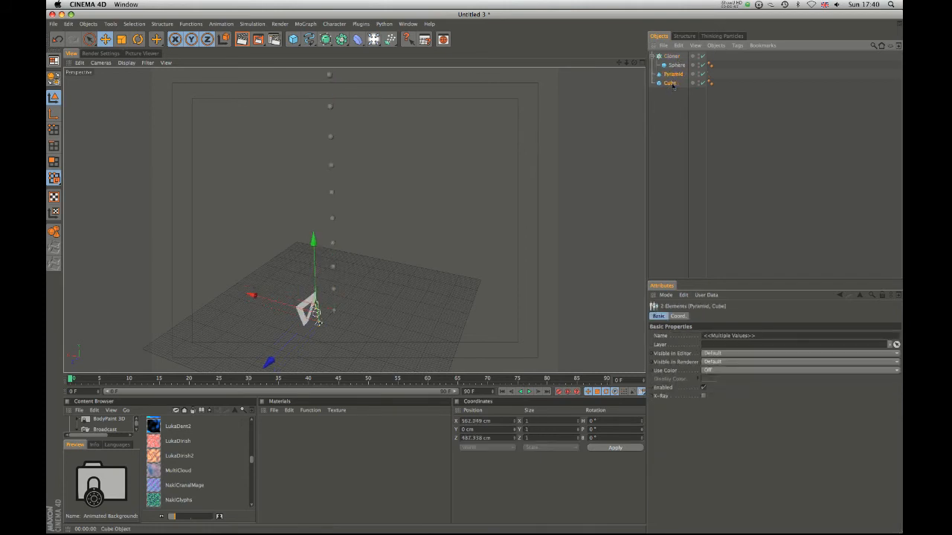
{"action": "key", "text": "Delete"}
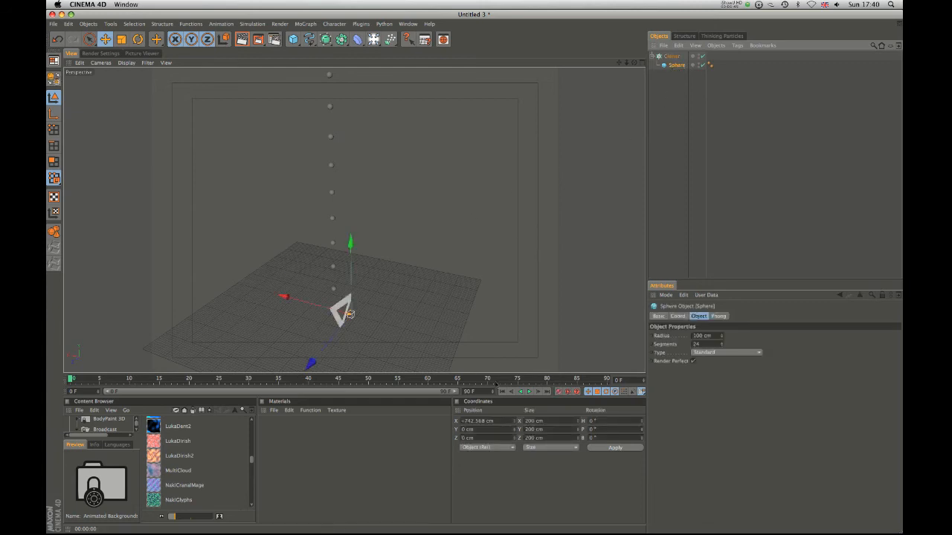
Step: Disable the Cloner and animate the Sphere's position, moving it to new positions and keyframing them at frames 25 and 47
{"action": "left_click", "coordinate": [702, 56]}
{"action": "left_click_drag", "start_coordinate": [70, 379], "coordinate": [220, 378]}
{"action": "left_click_drag", "start_coordinate": [316, 305], "coordinate": [291, 300]}
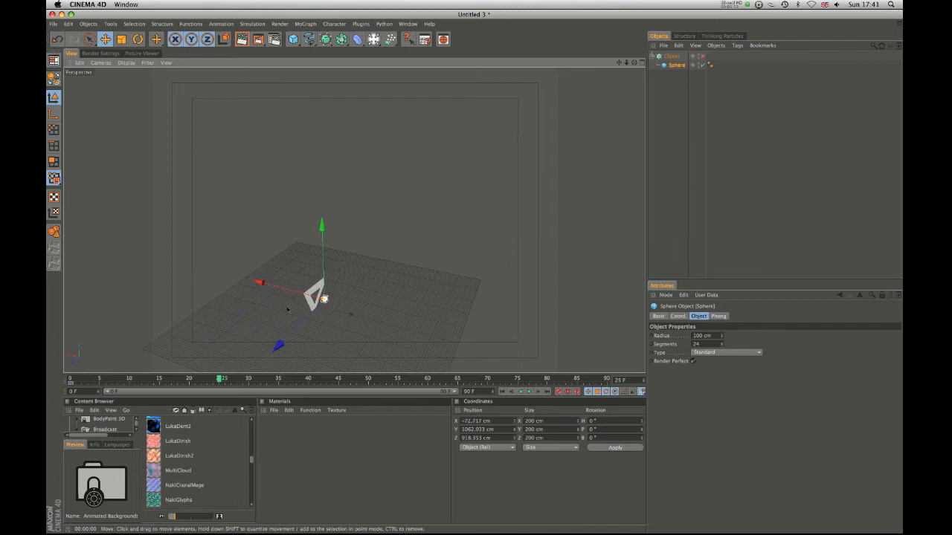
{"action": "left_click_drag", "start_coordinate": [221, 380], "coordinate": [353, 380]}
{"action": "left_click_drag", "start_coordinate": [315, 287], "coordinate": [468, 232]}
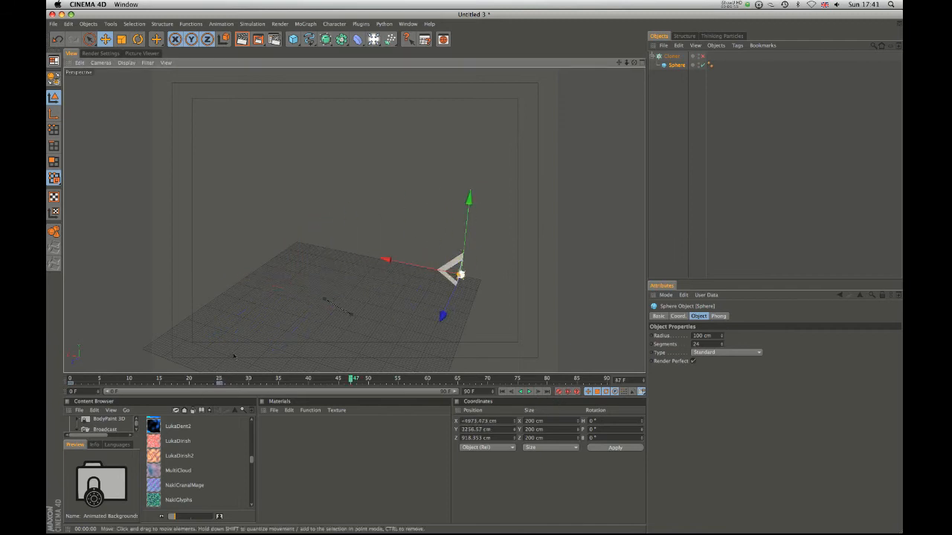
{"action": "left_click", "coordinate": [558, 392]}
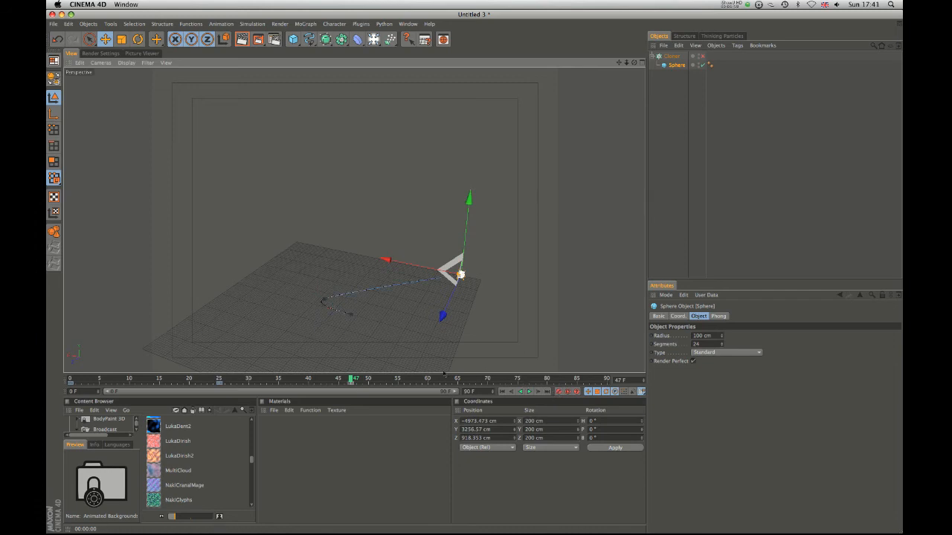
Step: Play the Sphere's animation from the start a couple of times and return to frame 0
{"action": "left_click", "coordinate": [503, 392]}
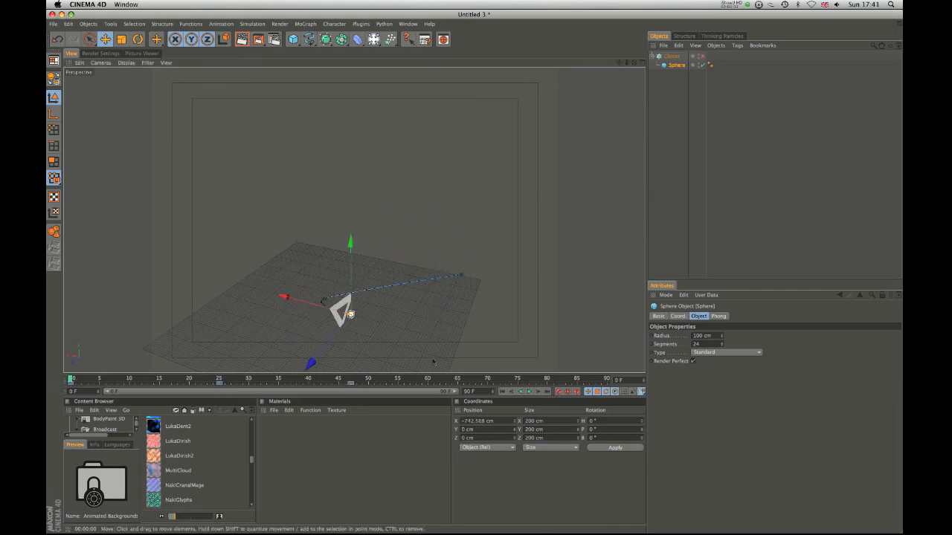
{"action": "left_click", "coordinate": [529, 392]}
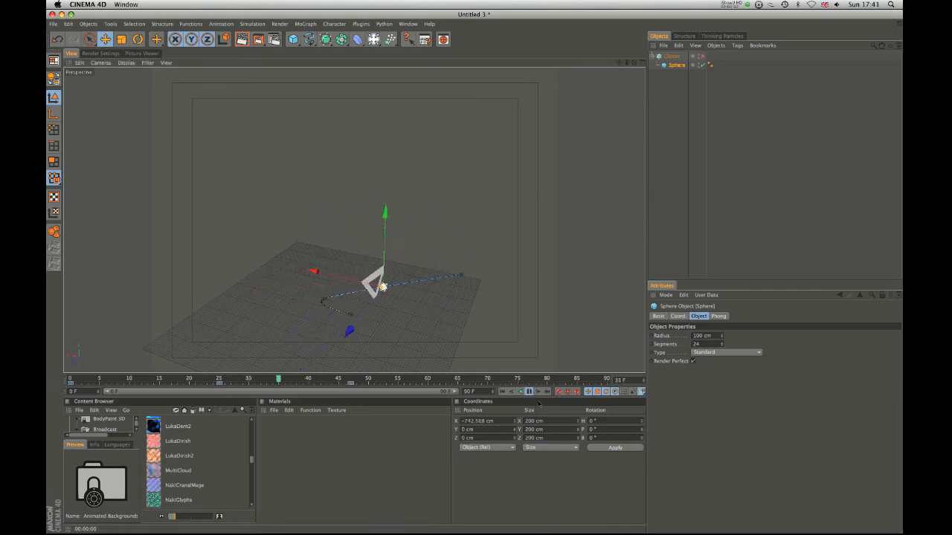
{"action": "left_click", "coordinate": [502, 392]}
{"action": "left_click", "coordinate": [529, 392]}
{"action": "left_click", "coordinate": [503, 391]}
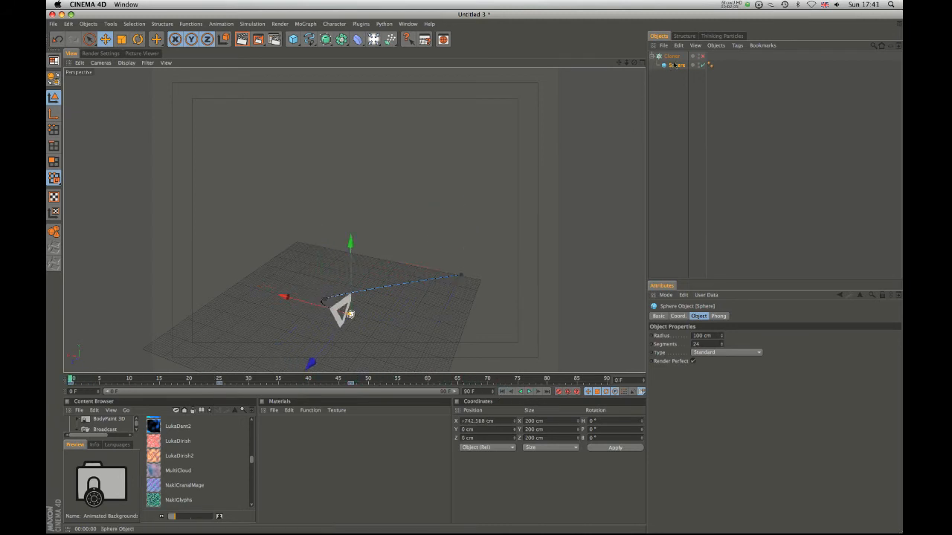
Step: Enable the Cloner again and play the animation with Fix Clone on, viewing the clones from another angle
{"action": "left_click", "coordinate": [703, 56]}
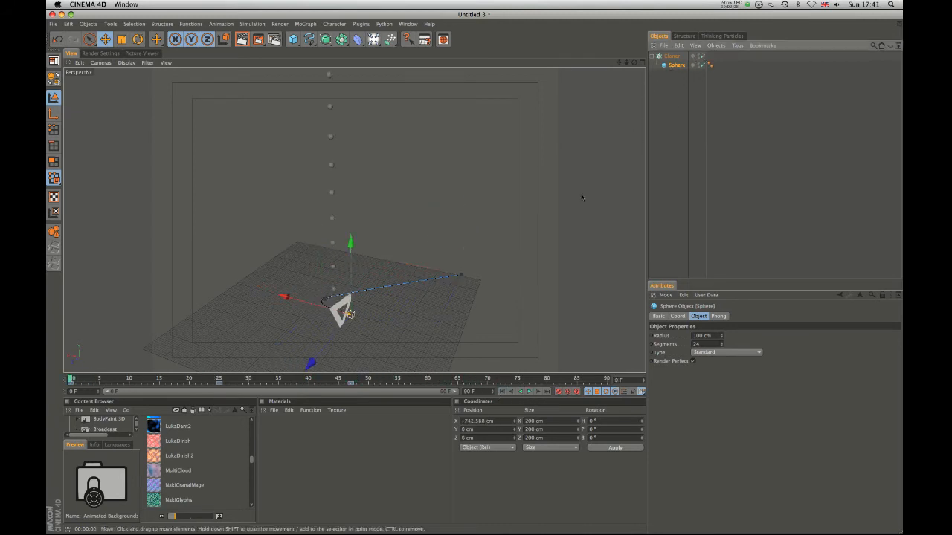
{"action": "left_click", "coordinate": [530, 392]}
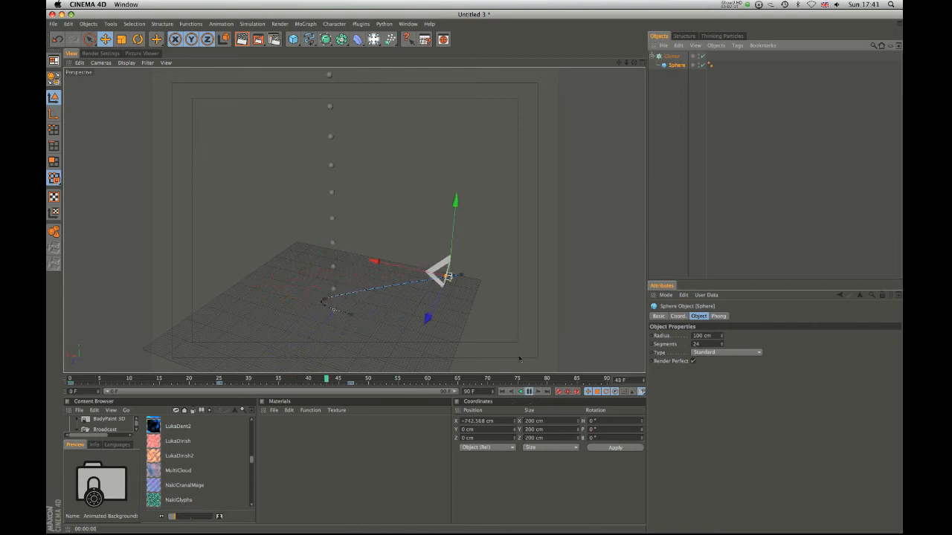
{"action": "left_click_drag", "start_coordinate": [432, 311], "coordinate": [480, 309], "text": "alt"}
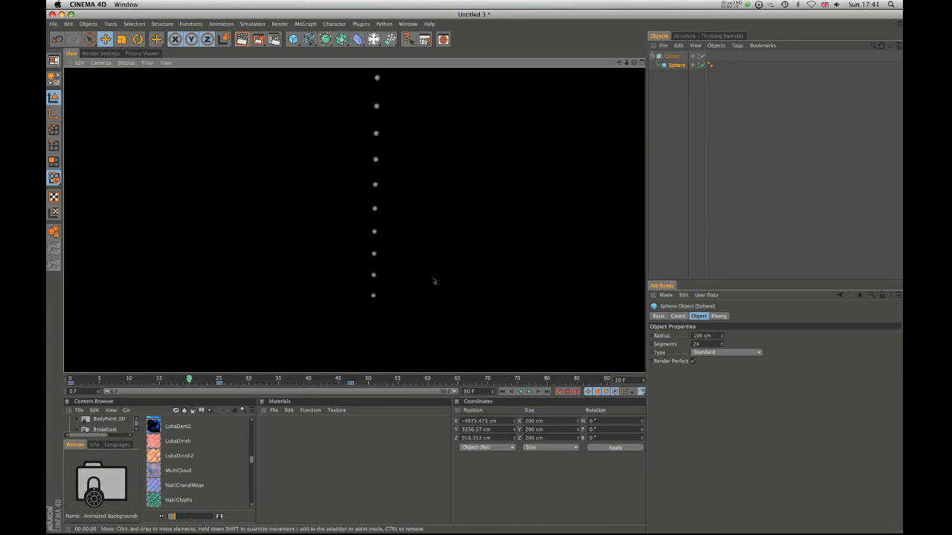
{"action": "left_click_drag", "start_coordinate": [469, 261], "coordinate": [481, 279]}
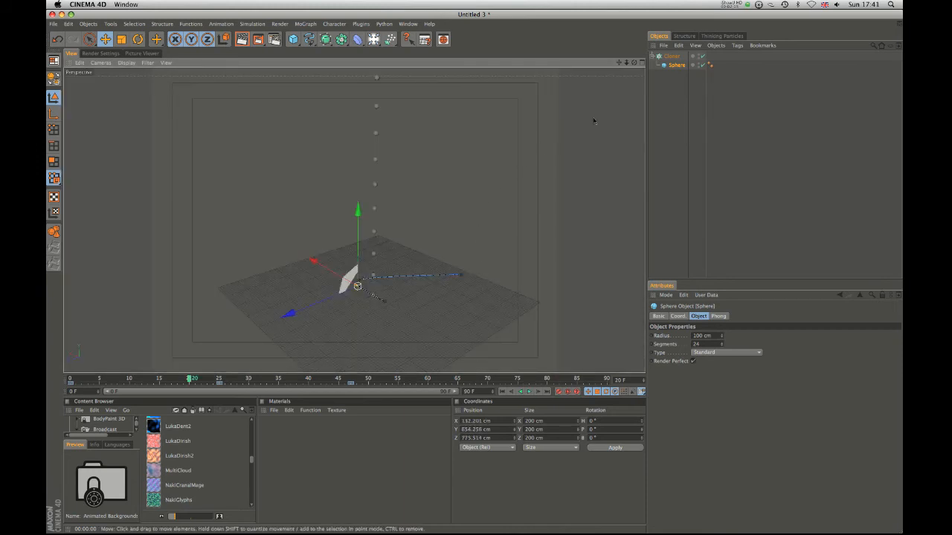
Step: Turn off Fix Clone on the Cloner, play the animation from frame 0 to watch the clones move, and rewind
{"action": "left_click", "coordinate": [672, 56]}
{"action": "left_click", "coordinate": [699, 357]}
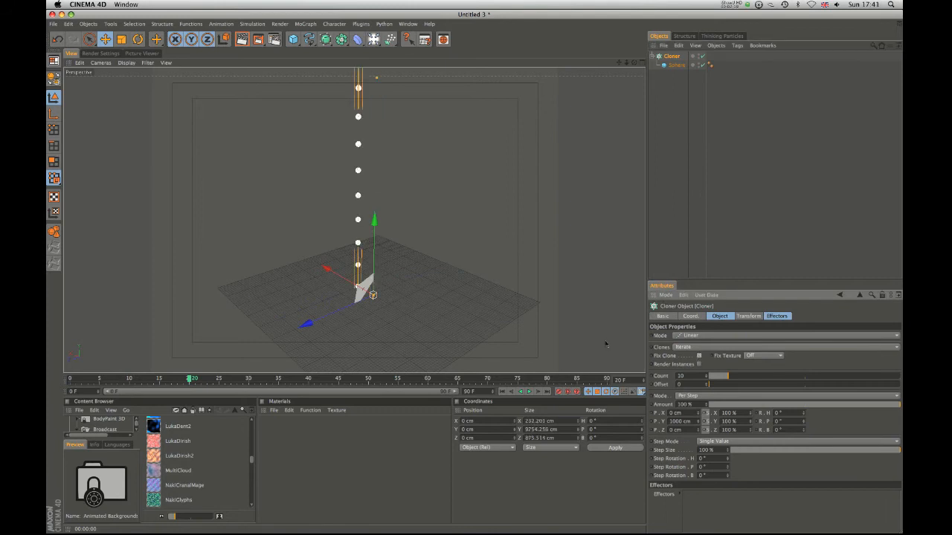
{"action": "left_click", "coordinate": [502, 391]}
{"action": "left_click", "coordinate": [529, 392]}
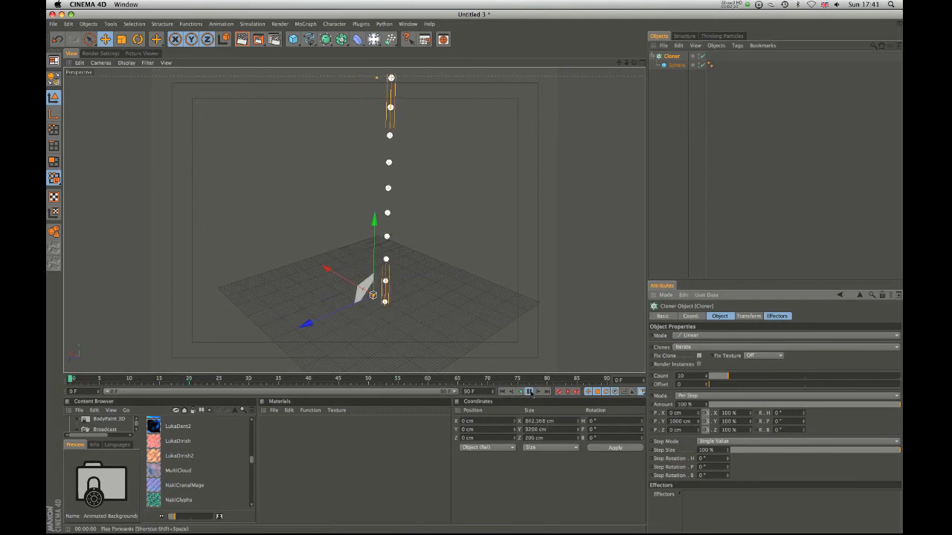
{"action": "left_click", "coordinate": [529, 392]}
{"action": "left_click", "coordinate": [502, 392]}
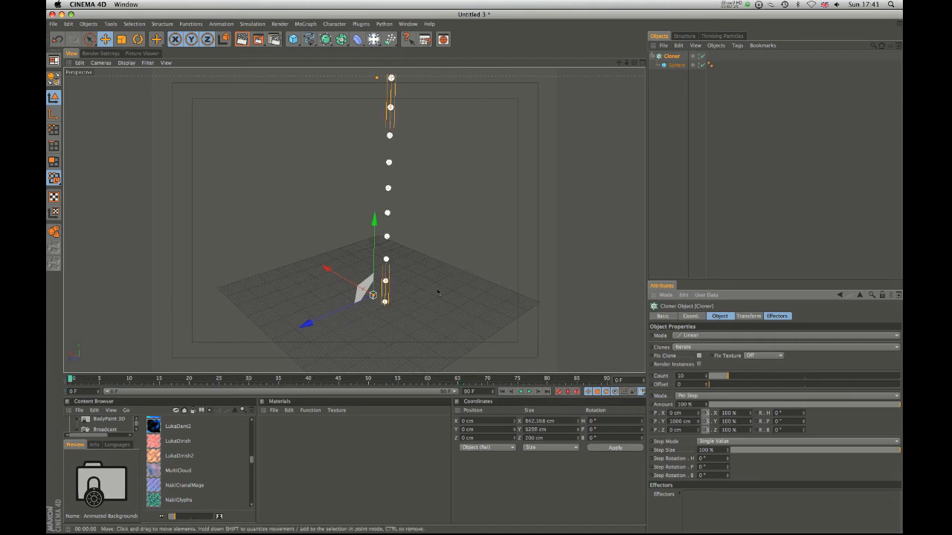
{"action": "mouse_move", "coordinate": [472, 288]}
{"action": "left_mouse_down", "text": "alt"}
{"action": "mouse_move", "coordinate": [521, 248]}
{"action": "mouse_move", "coordinate": [498, 268]}
{"action": "left_mouse_up", "text": "alt"}
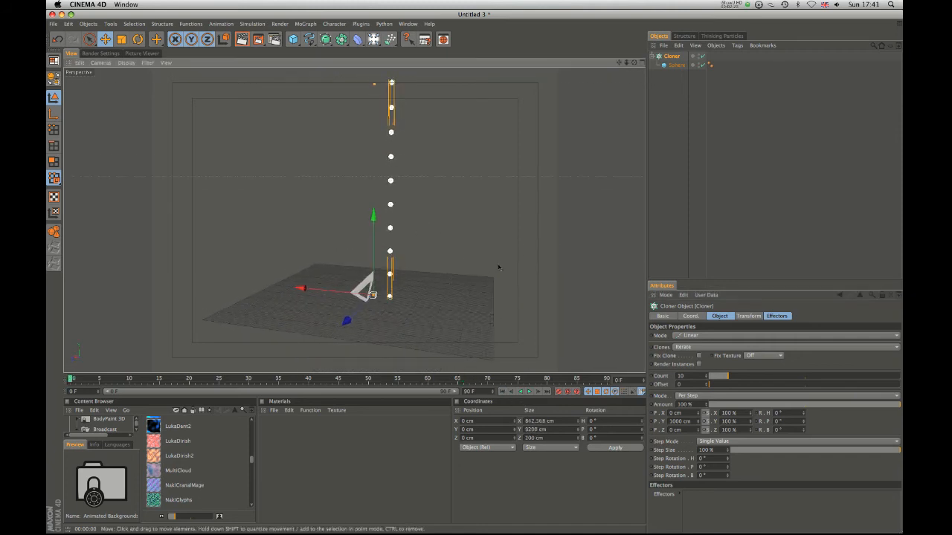
{"action": "left_click_drag", "start_coordinate": [415, 279], "coordinate": [425, 211], "text": "alt"}
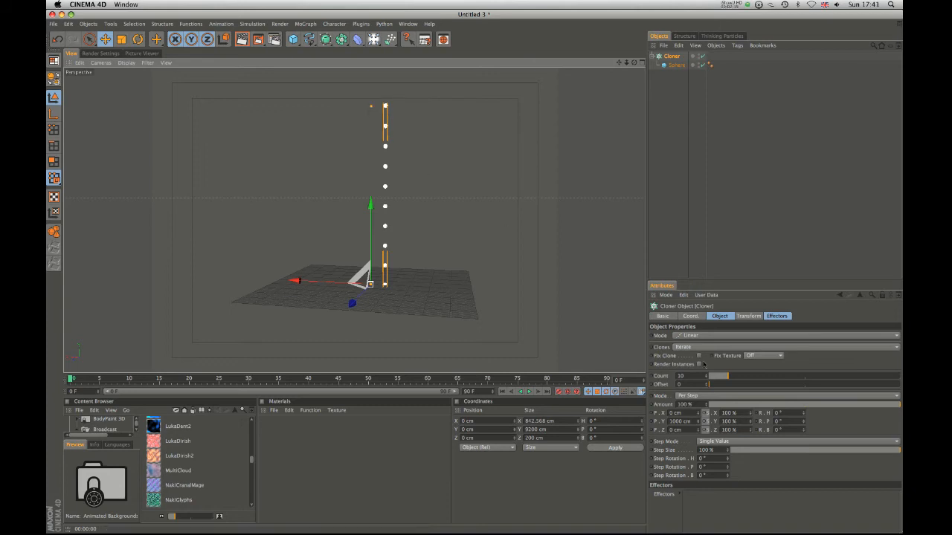
Step: Turn on Render Instances for the Cloner and render the viewport
{"action": "left_click", "coordinate": [700, 363]}
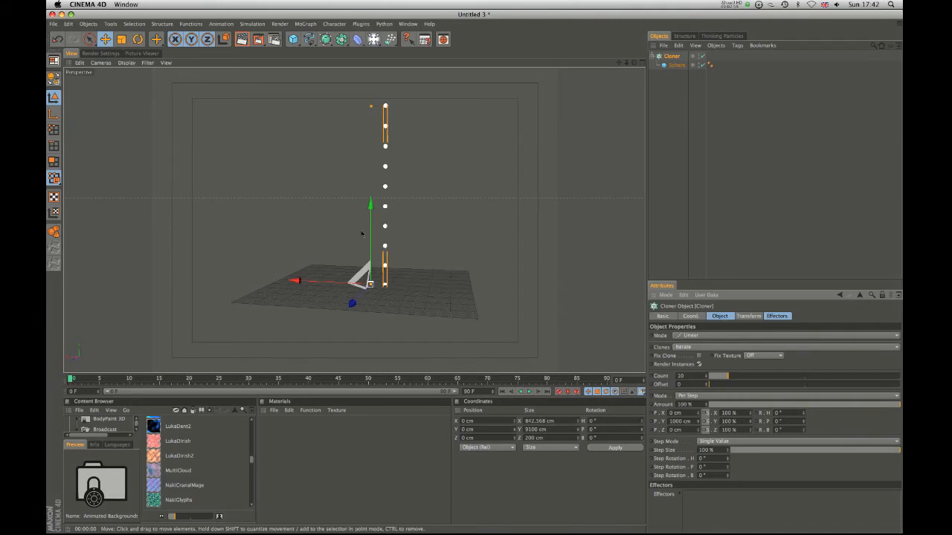
{"action": "key", "text": "super+r"}
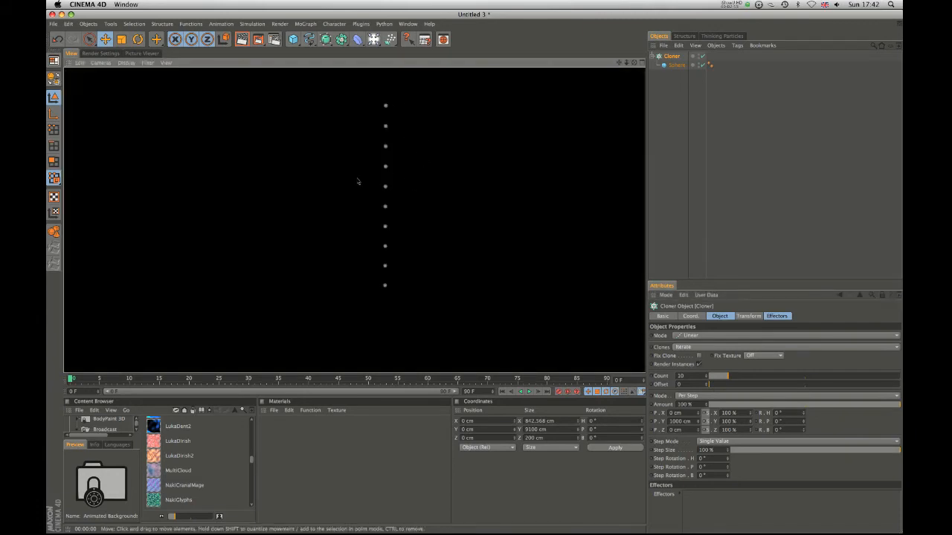
{"action": "left_click_drag", "start_coordinate": [438, 201], "coordinate": [413, 223], "text": "alt"}
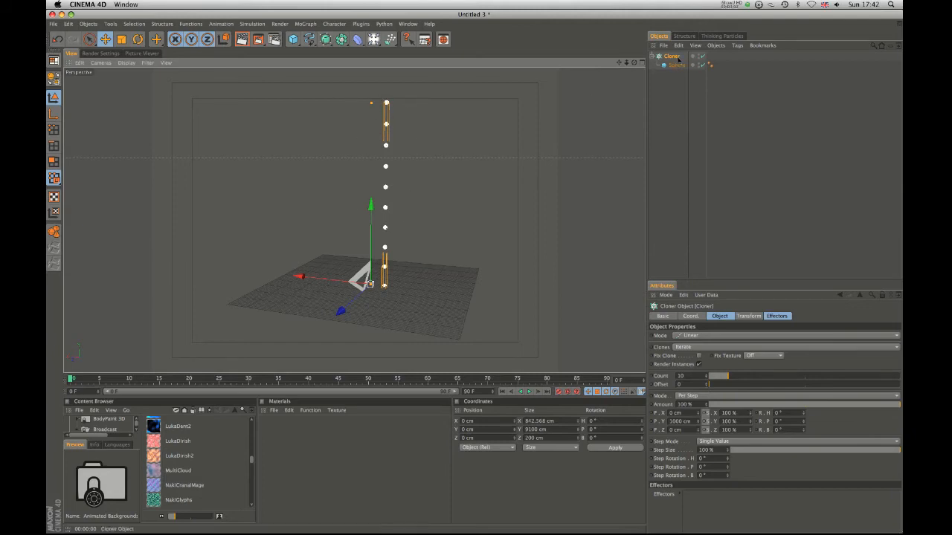
Step: Make the Cloner editable and inspect the resulting Sphere 0 object and its instance objects
{"action": "key", "text": "c"}
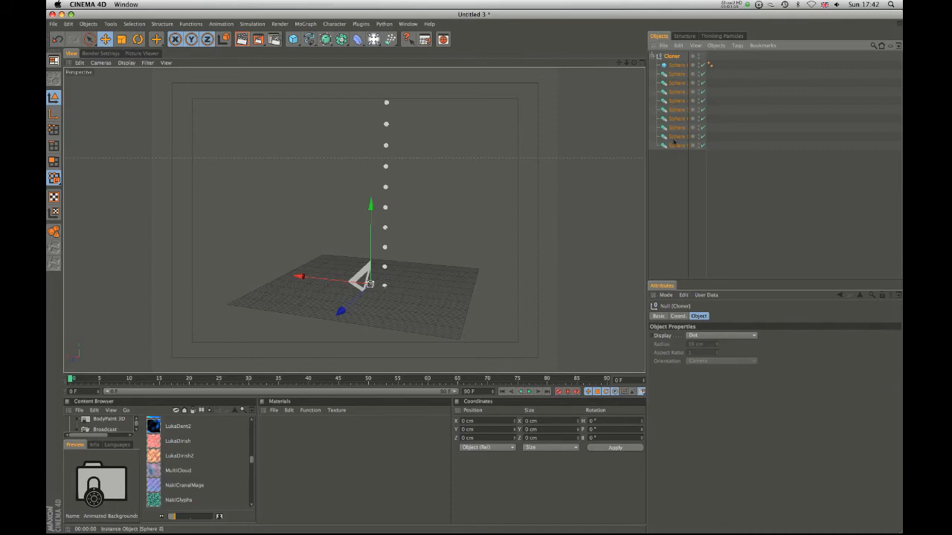
{"action": "left_click", "coordinate": [712, 74]}
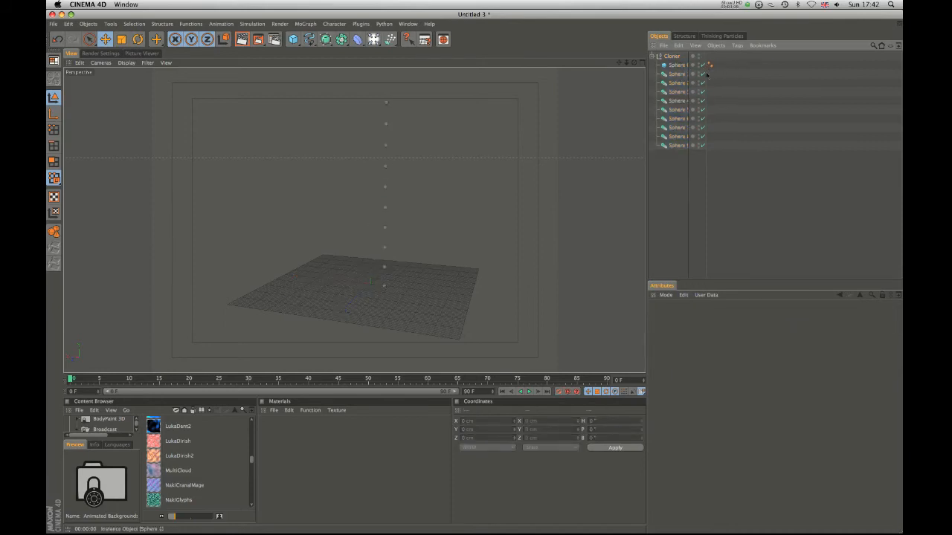
{"action": "left_click_drag", "start_coordinate": [689, 75], "coordinate": [740, 75]}
{"action": "left_click", "coordinate": [680, 75]}
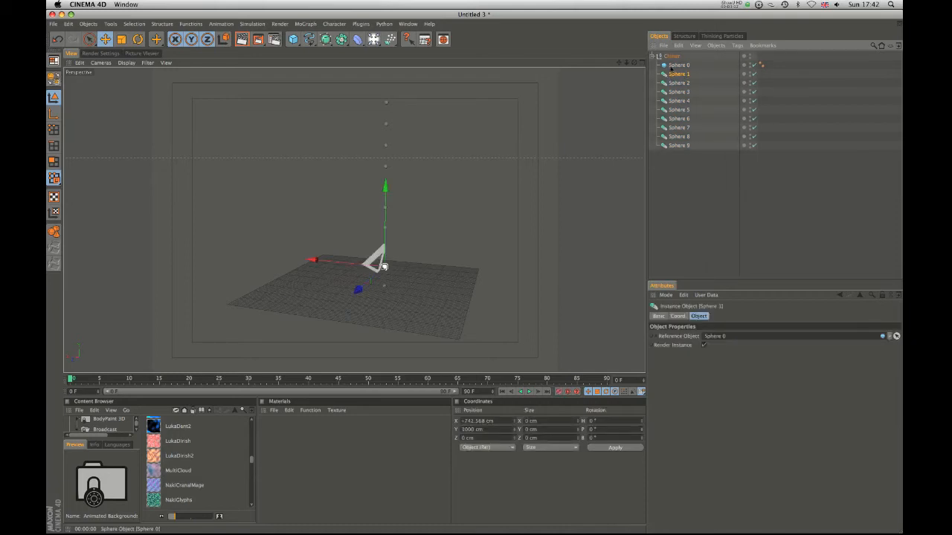
{"action": "left_click", "coordinate": [675, 65]}
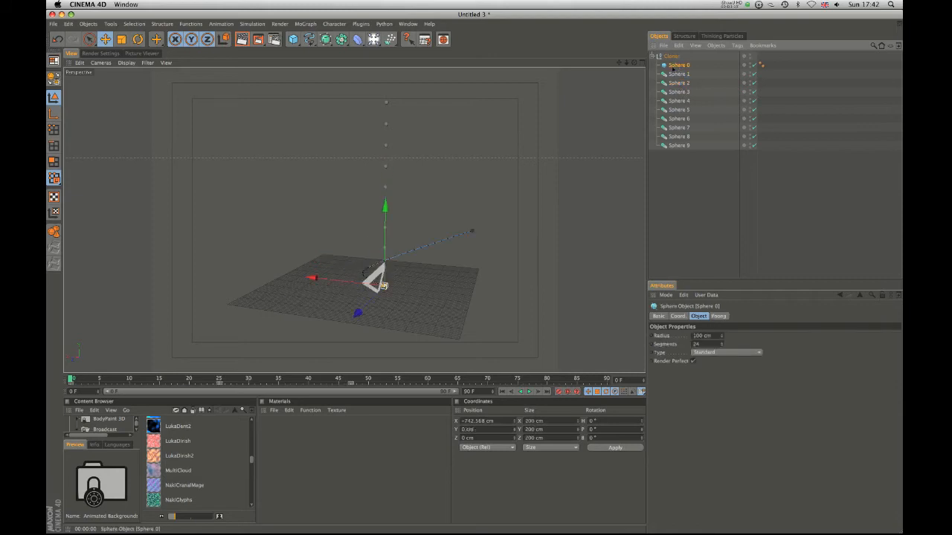
{"action": "left_click", "coordinate": [676, 84]}
Step: Undo the Cloner's conversion to editable objects
{"action": "key", "text": "super+z"}
{"action": "key", "text": "super+z"}
{"action": "key", "text": "super+z"}
{"action": "key", "text": "super+z"}
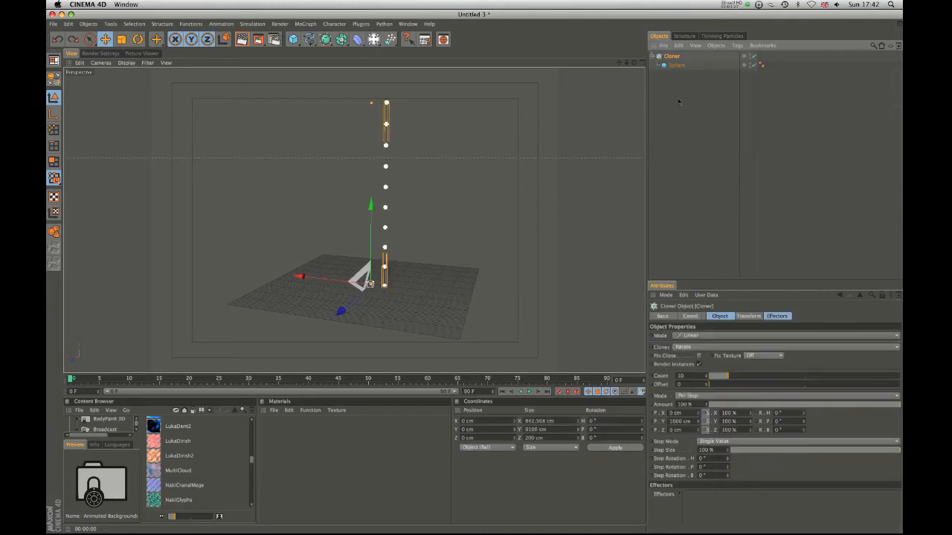
Step: Turn off Render Instances, make the Cloner editable to examine the separate spheres, and undo these changes
{"action": "left_click", "coordinate": [699, 364]}
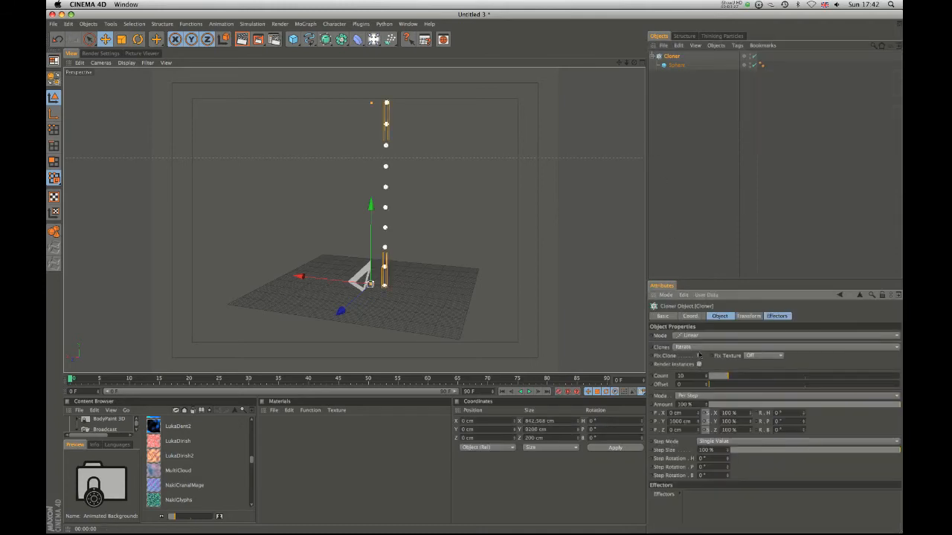
{"action": "key", "text": "c"}
{"action": "left_click", "coordinate": [652, 56]}
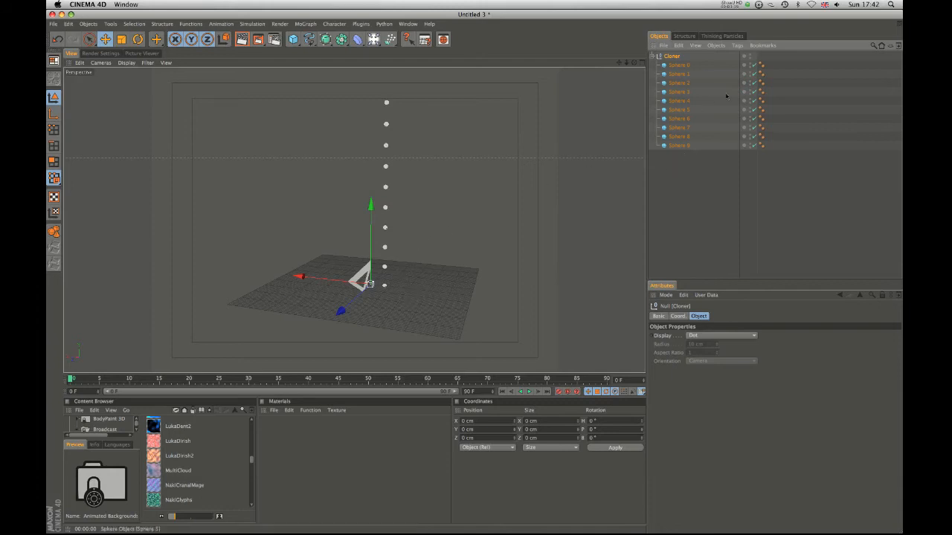
{"action": "key", "text": "super+z"}
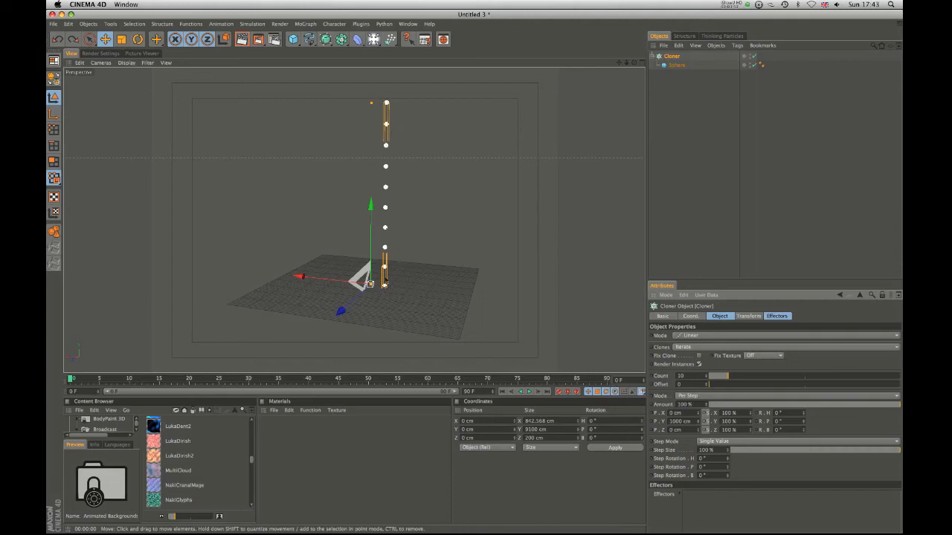
Step: Move the Cloner's end handle sideways so that the column of sphere clones runs diagonally
{"action": "mouse_move", "coordinate": [371, 104]}
{"action": "left_mouse_down"}
{"action": "mouse_move", "coordinate": [286, 136]}
{"action": "mouse_move", "coordinate": [282, 125]}
{"action": "left_mouse_up"}
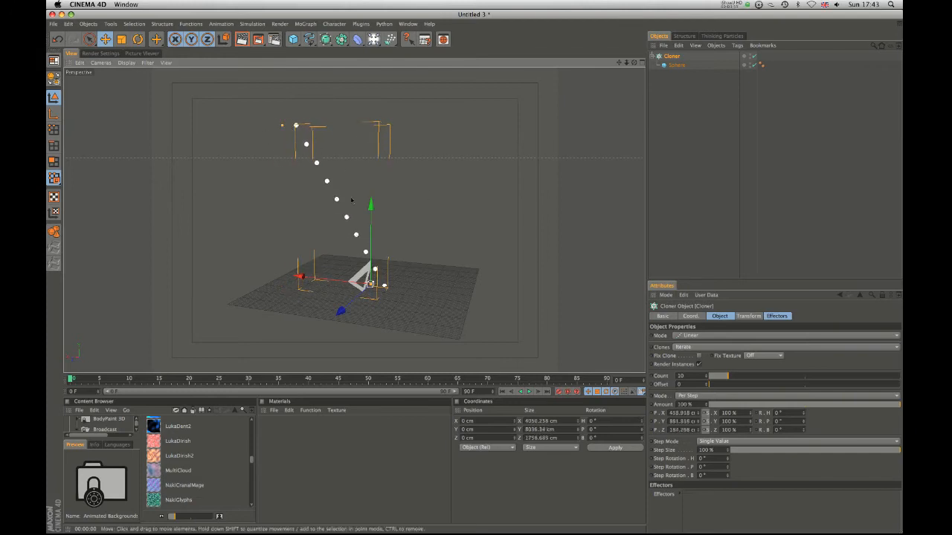
{"action": "left_click_drag", "start_coordinate": [457, 190], "coordinate": [413, 194], "text": "alt"}
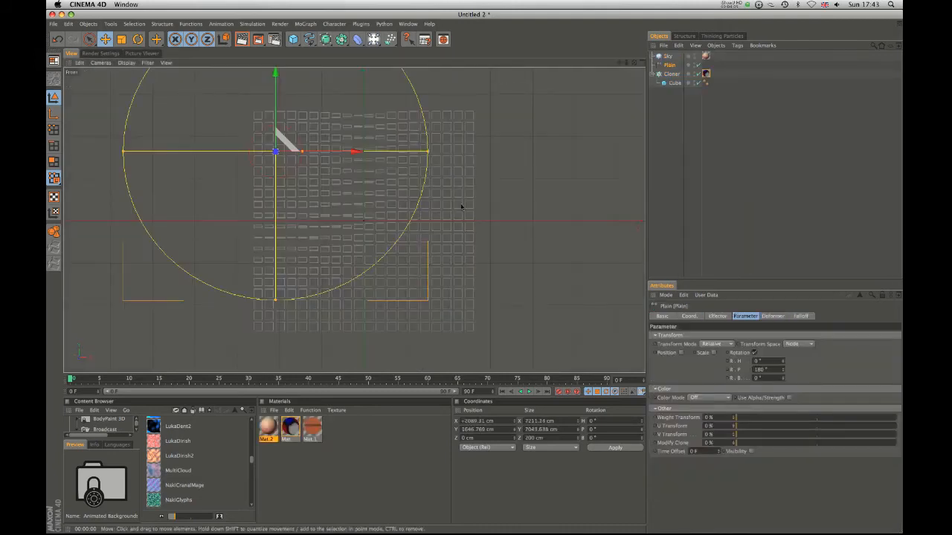
Step: In the Untitled 2 document, move the Plain effector up and away from the cube grid, to about X -7224 cm, Y 6277 cm
{"action": "scroll", "coordinate": [500, 186], "scroll_direction": "down", "scroll_amount": 4}
{"action": "middle_click_drag", "start_coordinate": [484, 191], "coordinate": [490, 253], "text": "alt"}
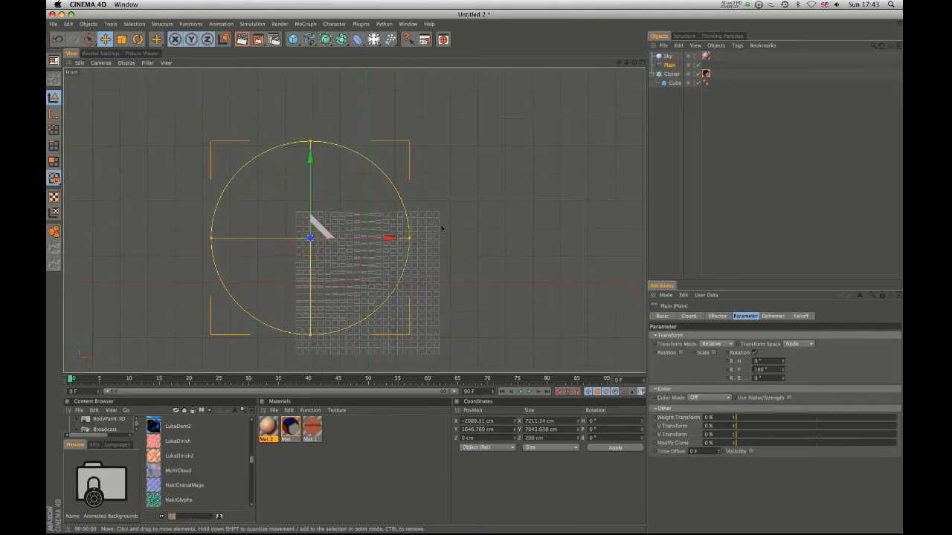
{"action": "left_click_drag", "start_coordinate": [314, 218], "coordinate": [174, 93]}
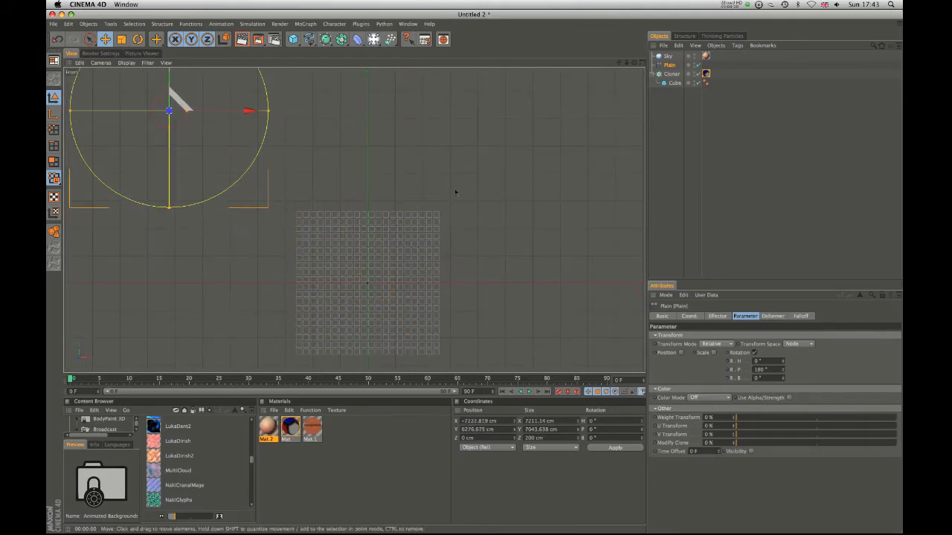
Step: Select the Cube under the Cloner and show all four views to see the textured clones in perspective
{"action": "left_click", "coordinate": [674, 83]}
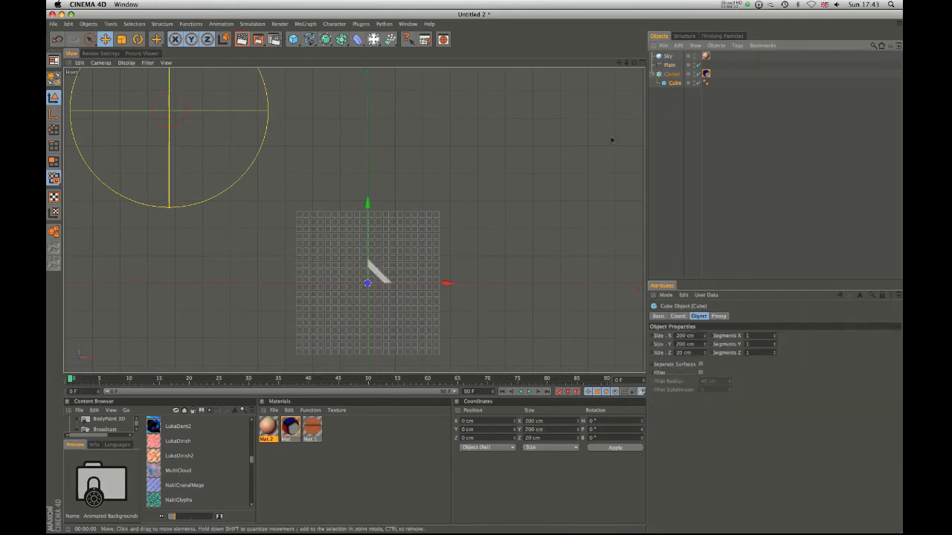
{"action": "key", "text": "F5"}
{"action": "left_click_drag", "start_coordinate": [343, 62], "coordinate": [372, 70]}
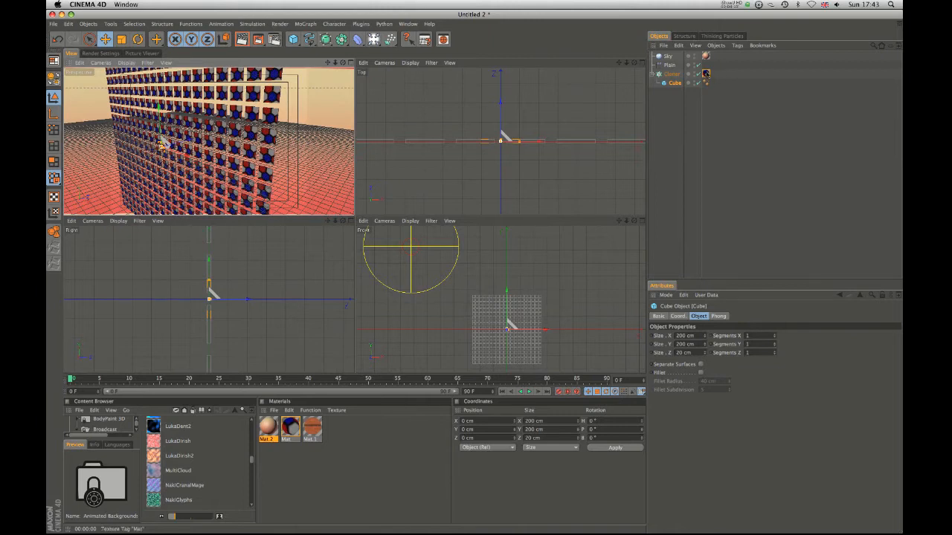
Step: Set the projection of the Cloner's texture tag to Cubic
{"action": "left_click", "coordinate": [706, 74]}
{"action": "left_click", "coordinate": [719, 354]}
{"action": "left_click", "coordinate": [725, 399]}
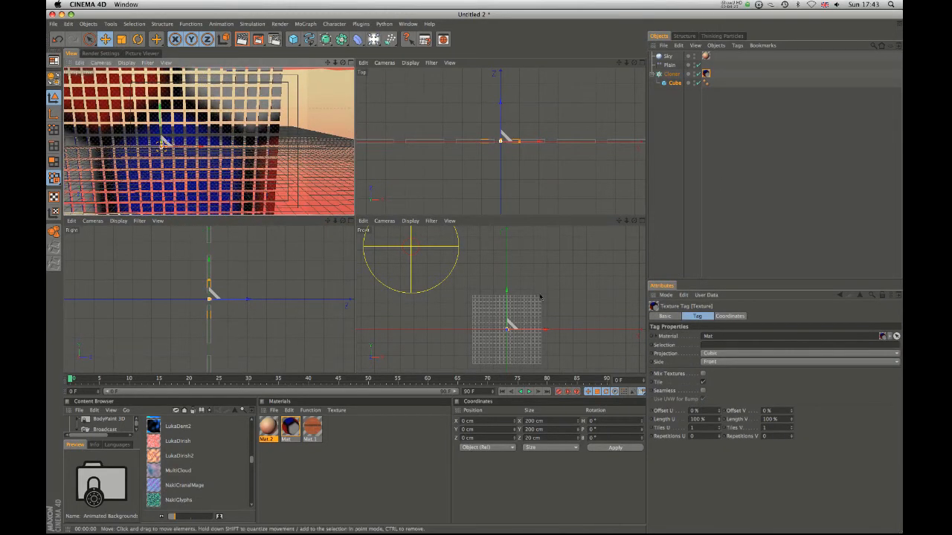
Step: Frame the Cloner's cube grid in a full-size front view and render it to examine the texture across the clones
{"action": "middle_click", "coordinate": [372, 283]}
{"action": "scroll", "coordinate": [353, 294], "scroll_direction": "down", "scroll_amount": 1}
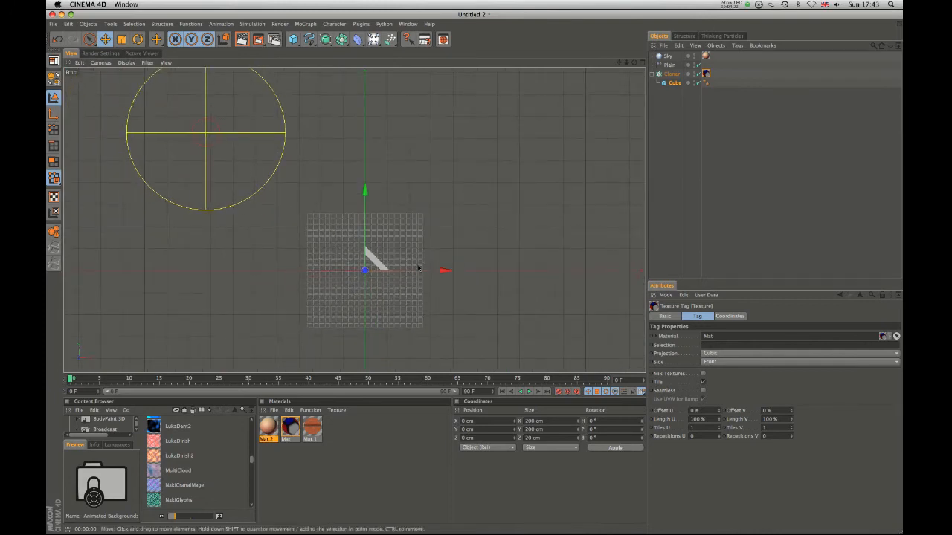
{"action": "middle_click_drag", "start_coordinate": [417, 269], "coordinate": [502, 299], "text": "alt"}
{"action": "left_click", "coordinate": [660, 75]}
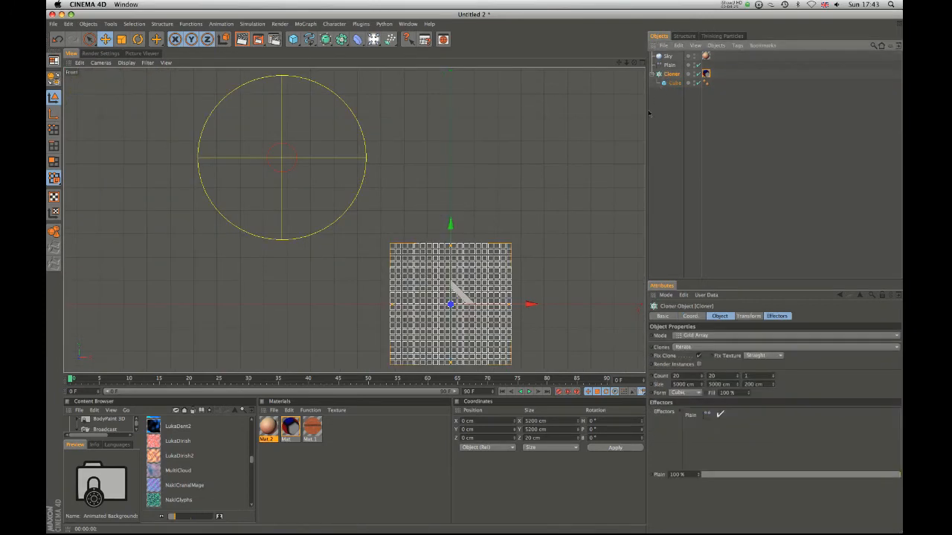
{"action": "key", "text": "s"}
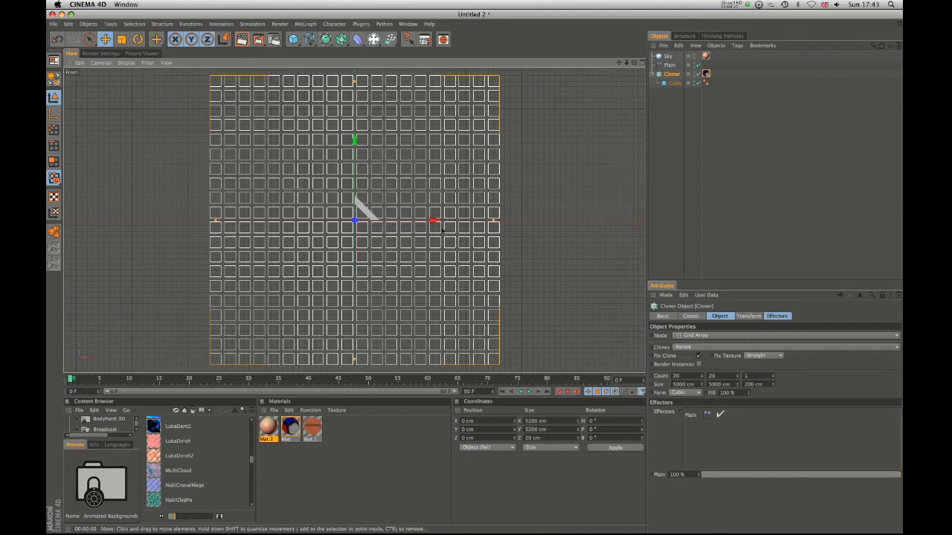
{"action": "key", "text": "super+r"}
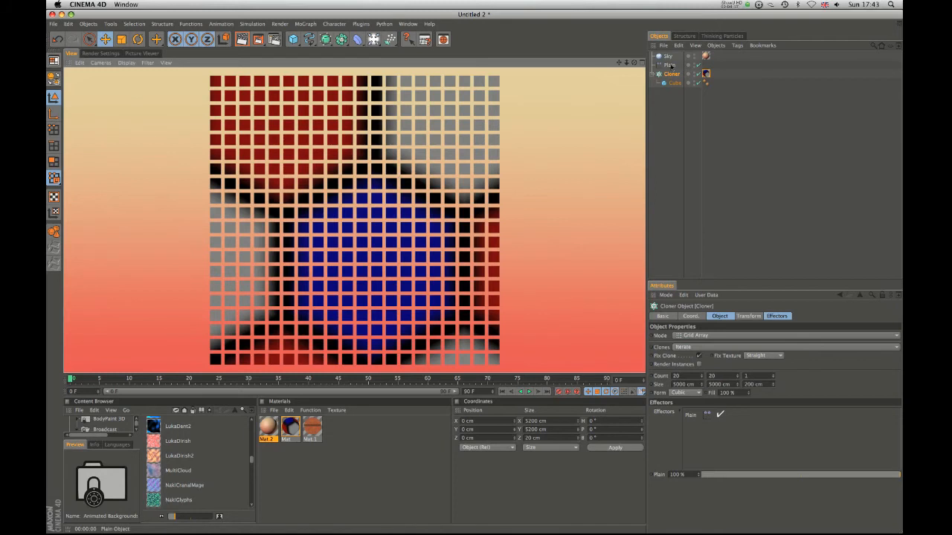
{"action": "left_click", "coordinate": [669, 64]}
{"action": "left_click", "coordinate": [304, 24]}
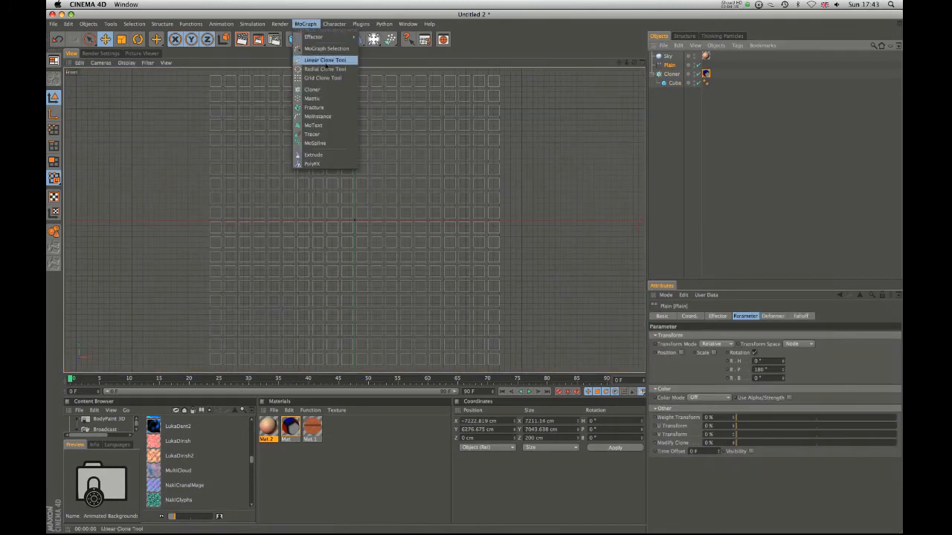
{"action": "mouse_move", "coordinate": [316, 36]}
{"action": "left_click", "coordinate": [529, 124]}
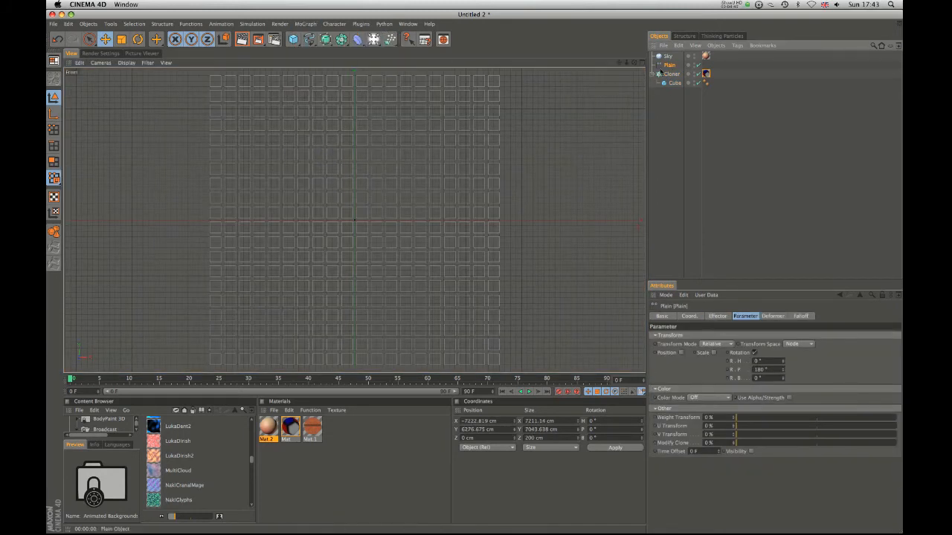
{"action": "left_click", "coordinate": [675, 82]}
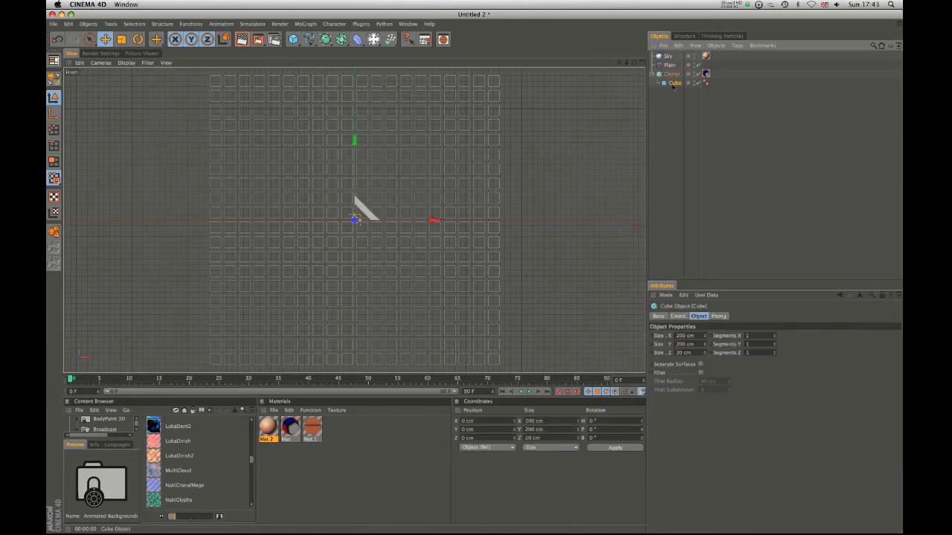
Step: Move the Plain effector closer to the cube grid's upper-left corner, to about X -5452 cm, Y 4954 cm
{"action": "left_click", "coordinate": [669, 65]}
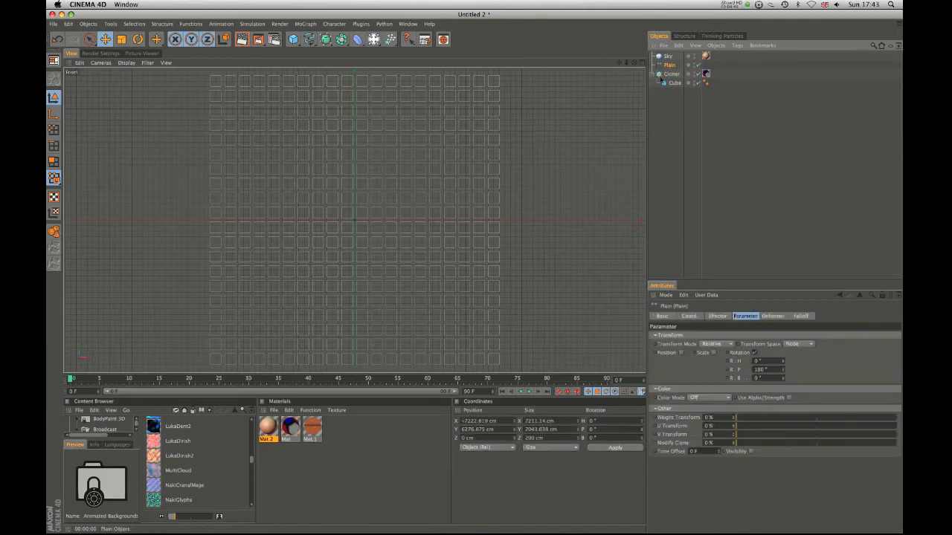
{"action": "scroll", "coordinate": [227, 233], "scroll_direction": "down", "scroll_amount": 4}
{"action": "scroll", "coordinate": [227, 233], "scroll_direction": "down", "scroll_amount": 4}
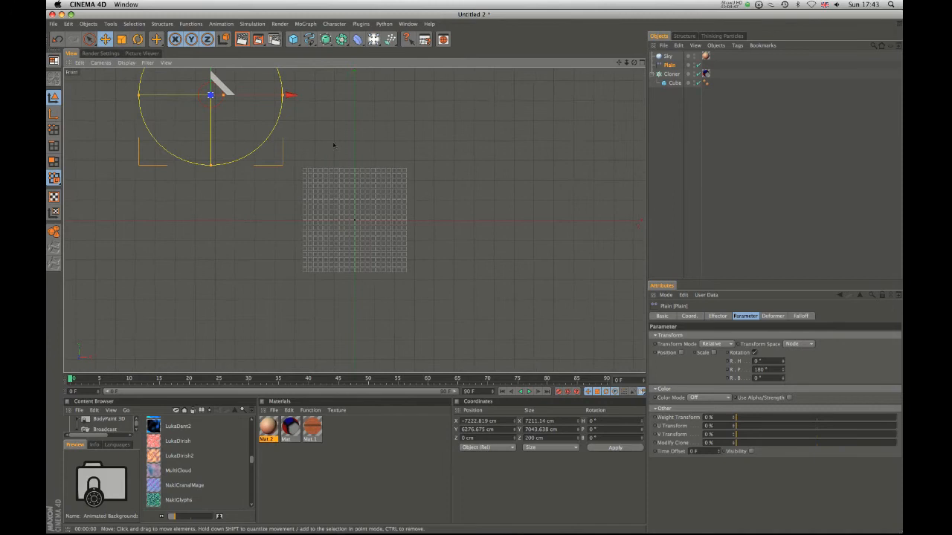
{"action": "middle_click_drag", "start_coordinate": [334, 144], "coordinate": [351, 223], "text": "alt"}
{"action": "left_click_drag", "start_coordinate": [244, 168], "coordinate": [281, 195]}
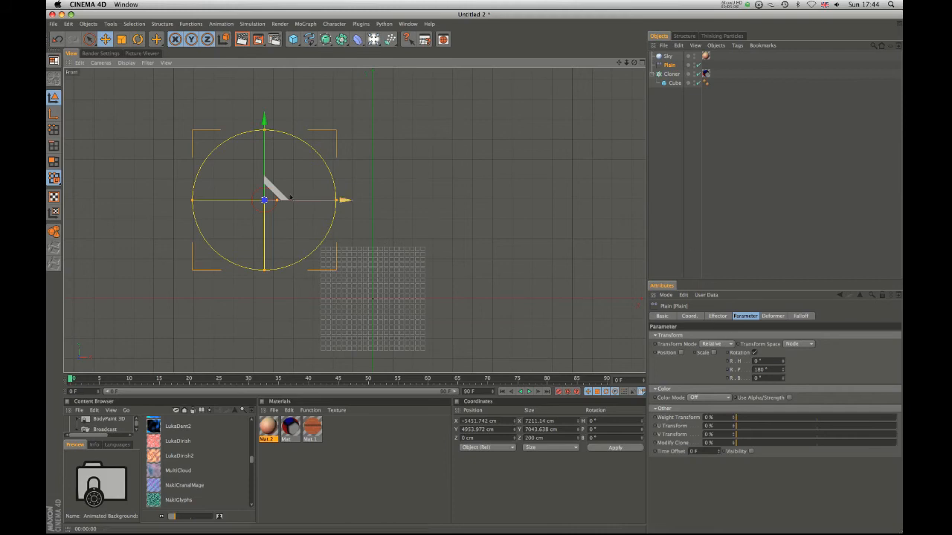
Step: Try the Infinite falloff shape on the Plain effector and return the shape to Sphere
{"action": "left_click", "coordinate": [801, 316]}
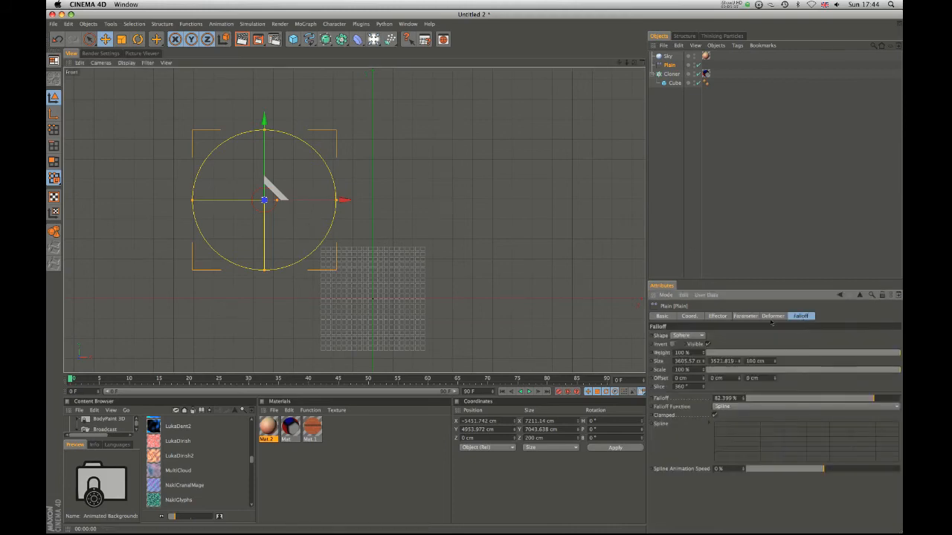
{"action": "left_click", "coordinate": [700, 336]}
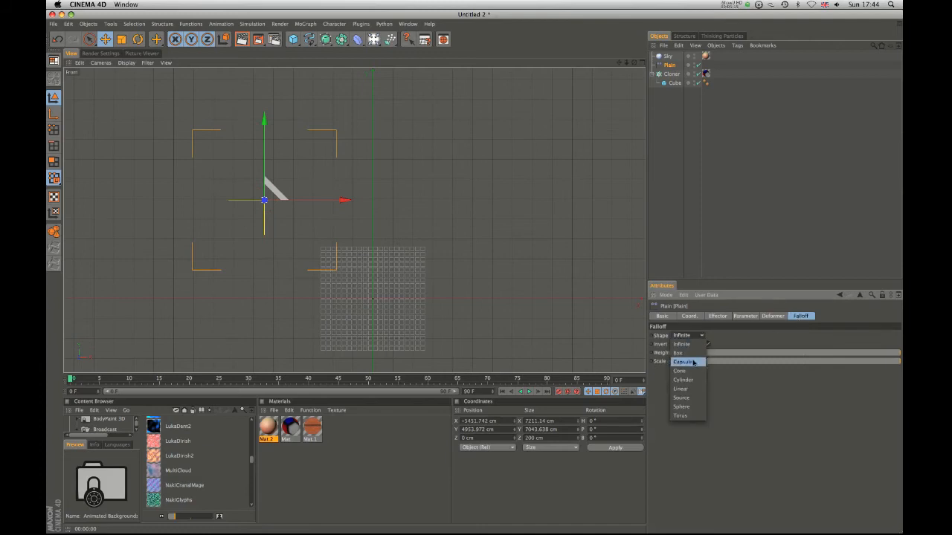
{"action": "left_click", "coordinate": [683, 407]}
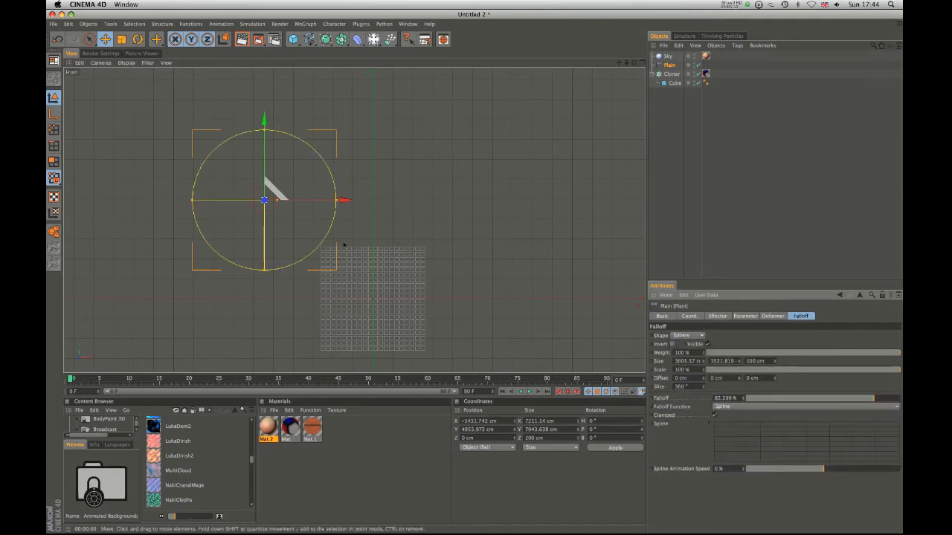
Step: Centre the Plain effector on the cube grid at about X -4 cm, Y 89 cm with about 61 % falloff, and render the front view
{"action": "left_click_drag", "start_coordinate": [288, 221], "coordinate": [360, 277]}
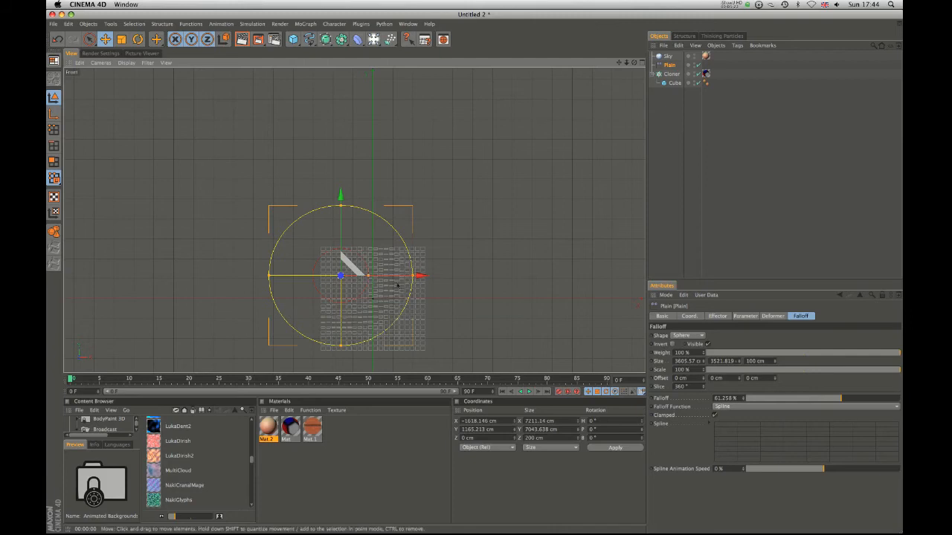
{"action": "left_click_drag", "start_coordinate": [346, 267], "coordinate": [380, 298]}
{"action": "right_click_drag", "start_coordinate": [380, 307], "coordinate": [516, 261], "text": "alt"}
{"action": "middle_click_drag", "start_coordinate": [415, 287], "coordinate": [391, 145], "text": "alt"}
{"action": "key", "text": "super+r"}
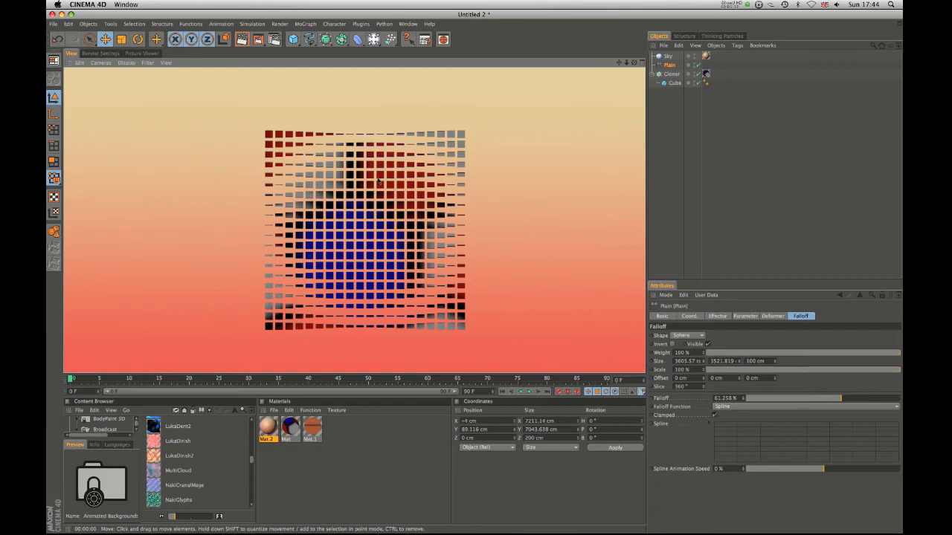
Step: Set the Cloner's Fix Texture option to Off
{"action": "left_click", "coordinate": [672, 74]}
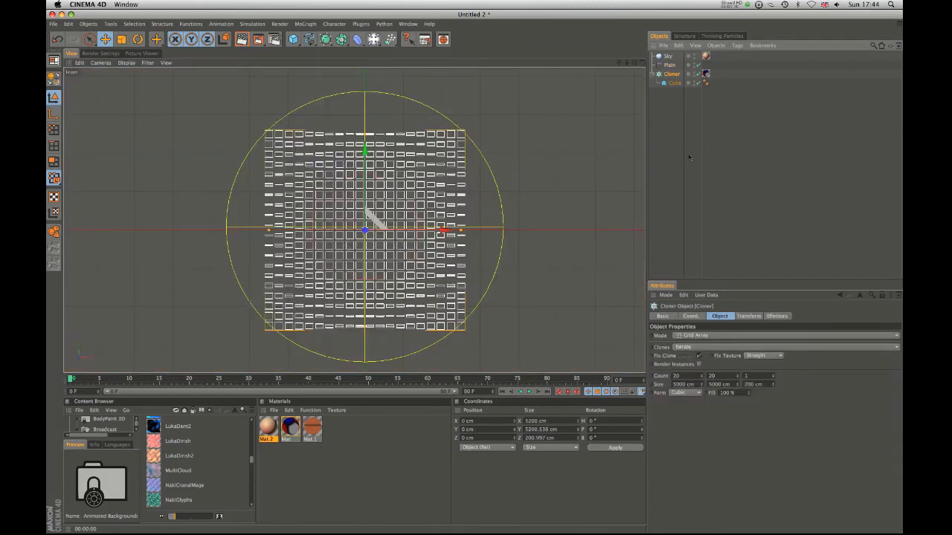
{"action": "left_click", "coordinate": [744, 355]}
{"action": "left_click", "coordinate": [759, 363]}
Step: Move the Plain effector up and left over the grid, to about X -1515 cm, Y 1379 cm, and render the view
{"action": "mouse_move", "coordinate": [367, 214]}
{"action": "left_mouse_down"}
{"action": "mouse_move", "coordinate": [276, 132]}
{"action": "mouse_move", "coordinate": [371, 211]}
{"action": "left_mouse_up"}
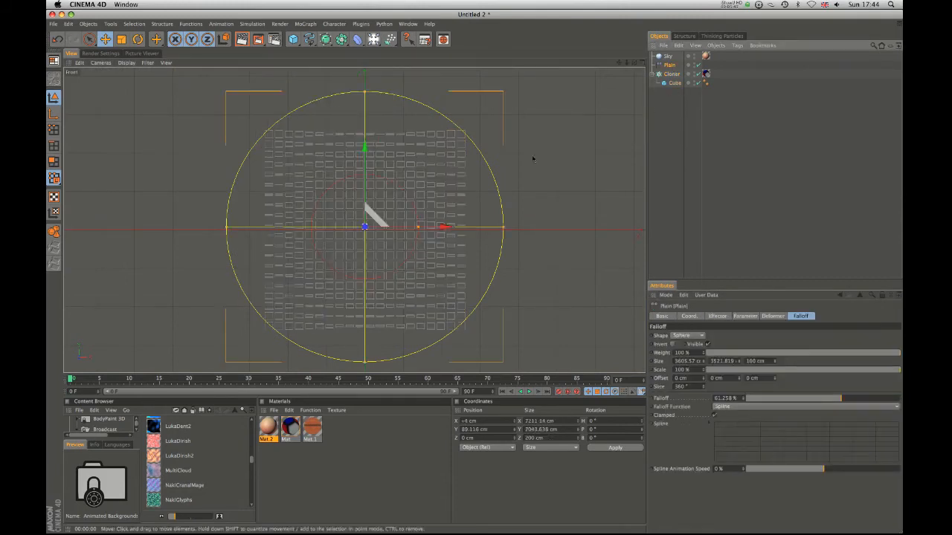
{"action": "left_click_drag", "start_coordinate": [417, 291], "coordinate": [359, 241]}
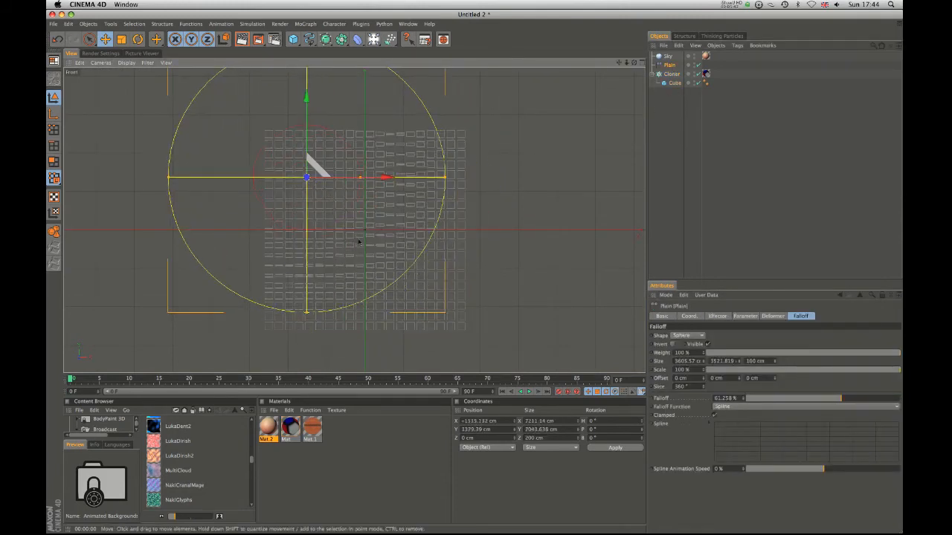
{"action": "key", "text": "super+r"}
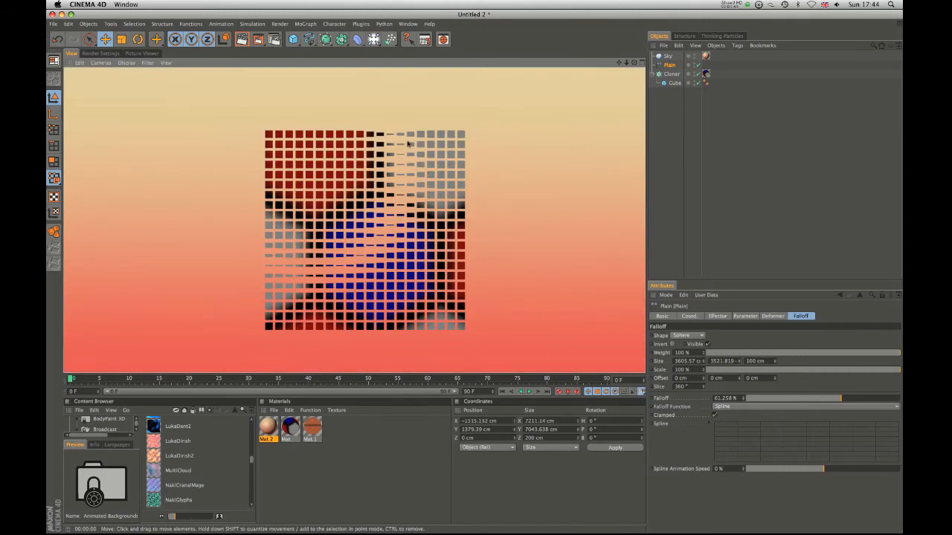
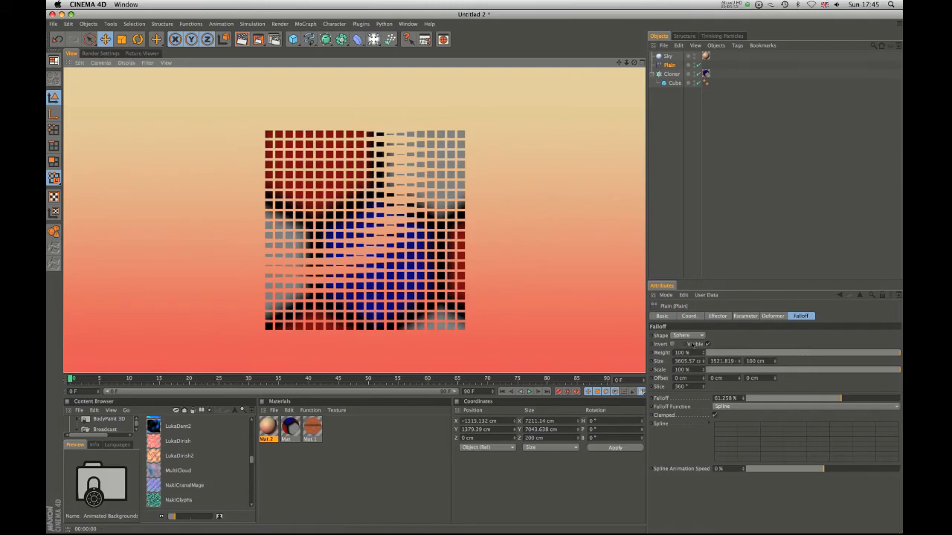
Step: Set the Cloner's Fix Texture option to Straight and render the view to compare the texture on the rotated clones
{"action": "left_click", "coordinate": [672, 75]}
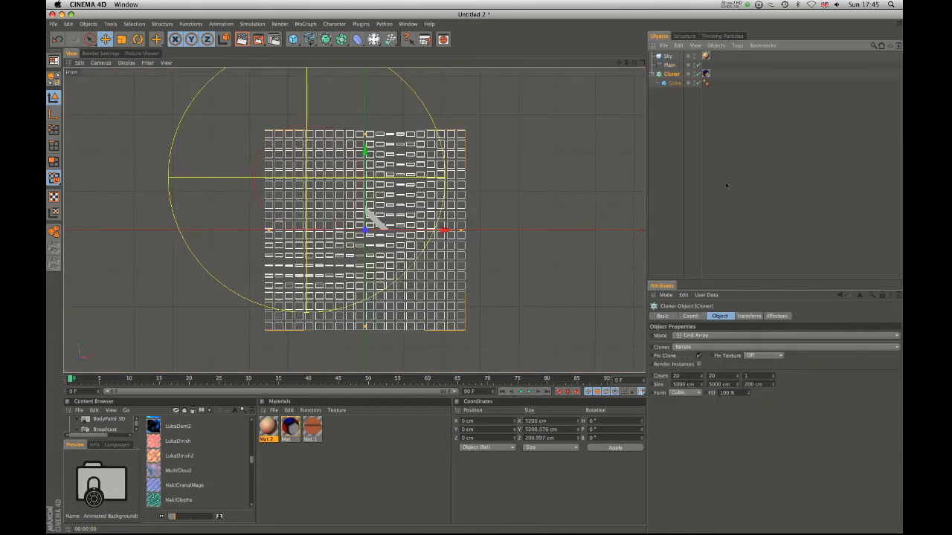
{"action": "left_click", "coordinate": [759, 357]}
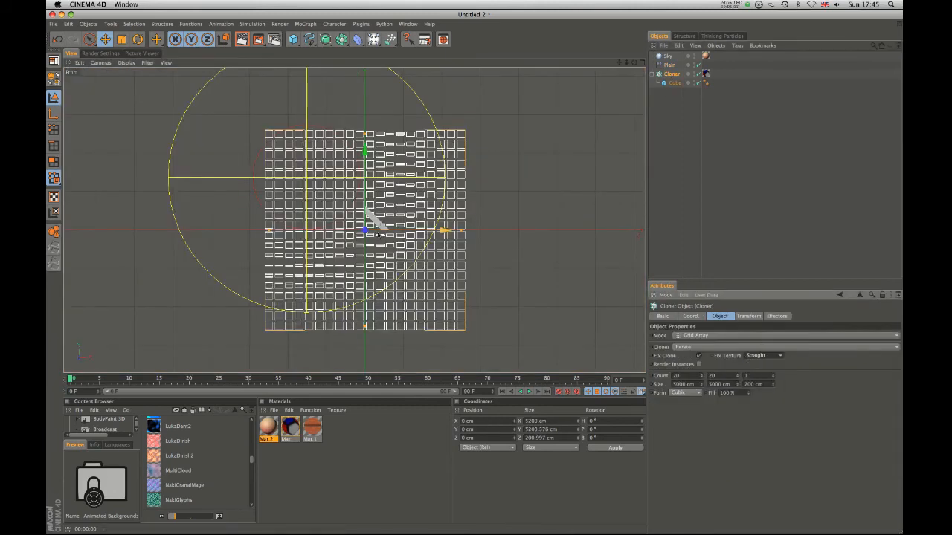
{"action": "key", "text": "super+r"}
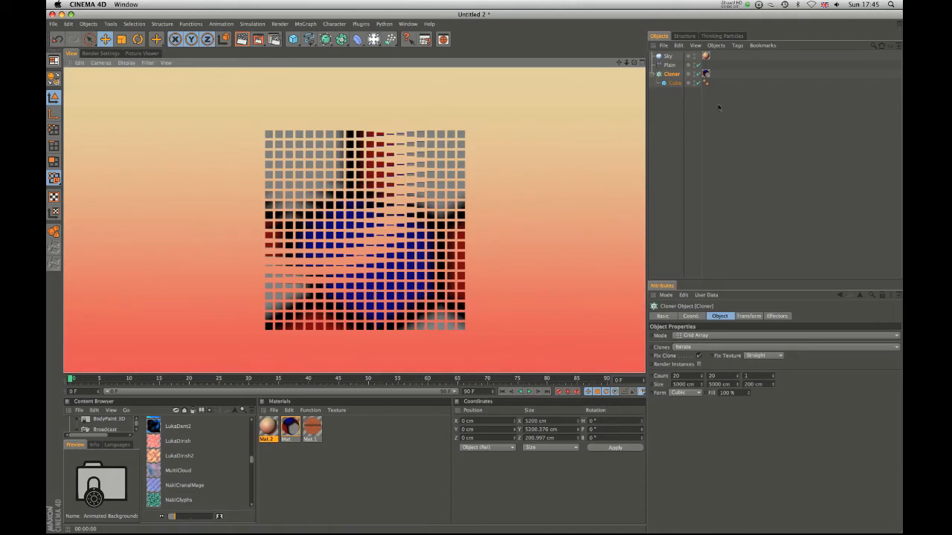
{"action": "left_click", "coordinate": [672, 103]}
{"action": "left_click", "coordinate": [672, 74]}
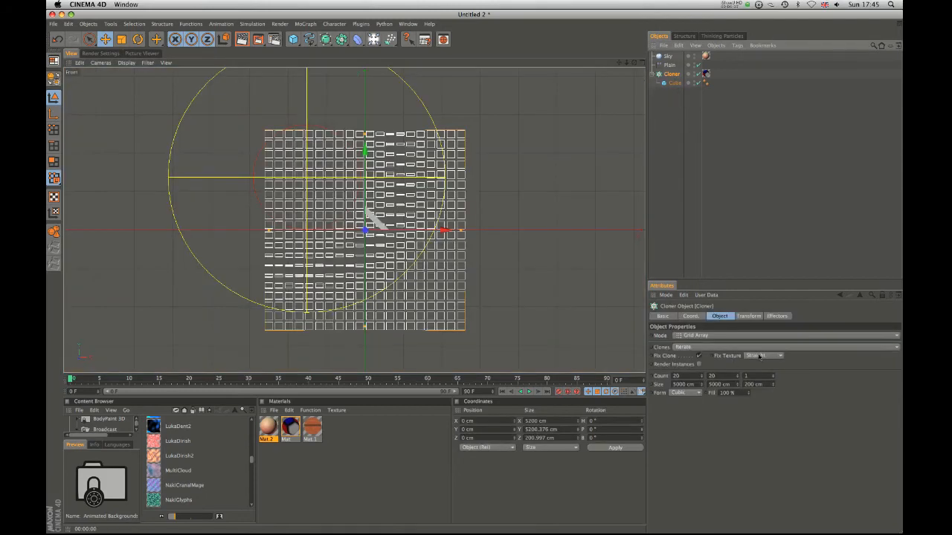
{"action": "left_click", "coordinate": [760, 356]}
{"action": "left_click", "coordinate": [755, 372]}
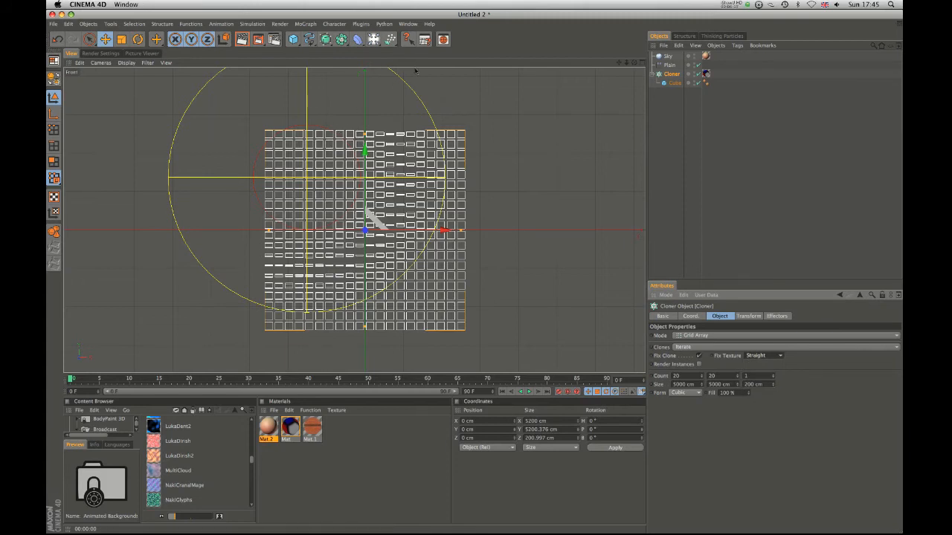
{"action": "left_click", "coordinate": [408, 24]}
{"action": "mouse_move", "coordinate": [429, 24]}
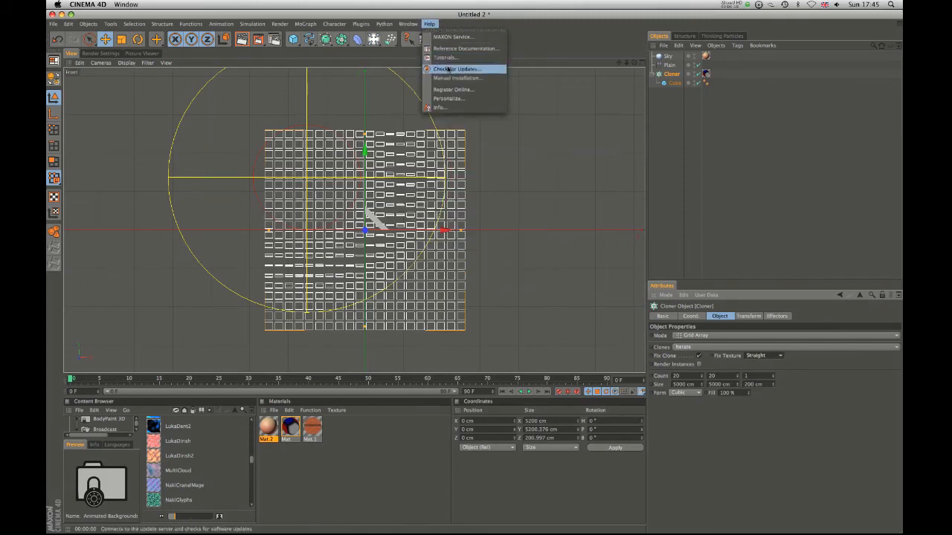
{"action": "left_click", "coordinate": [372, 121]}
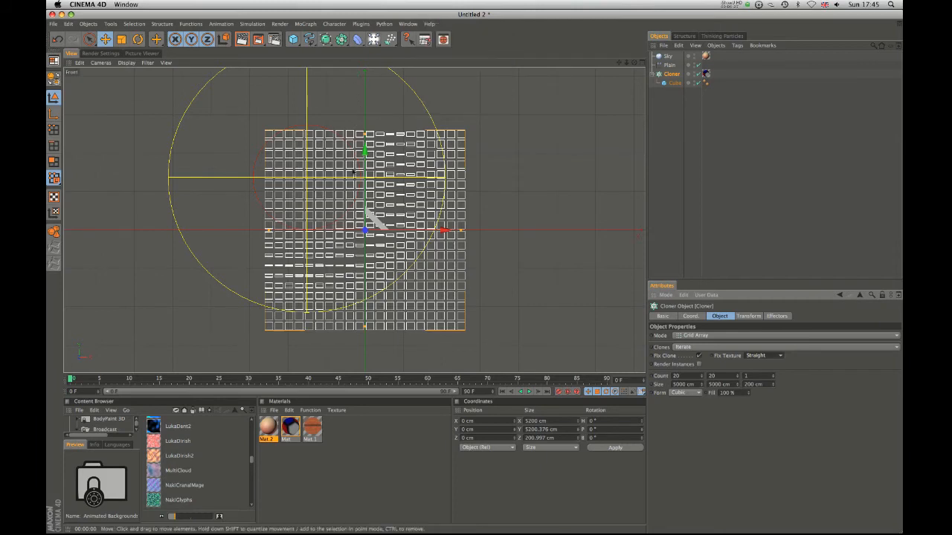
{"action": "mouse_move", "coordinate": [381, 222]}
{"action": "left_mouse_down"}
{"action": "mouse_move", "coordinate": [378, 211]}
{"action": "mouse_move", "coordinate": [381, 222]}
{"action": "left_mouse_up"}
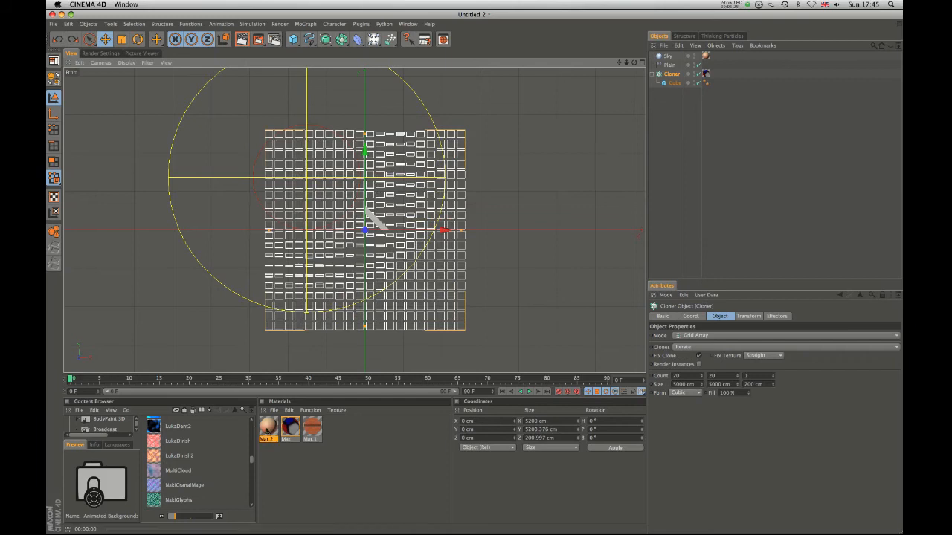
Step: Examine the projection and side settings of the Cloner's texture tag
{"action": "left_click", "coordinate": [706, 75]}
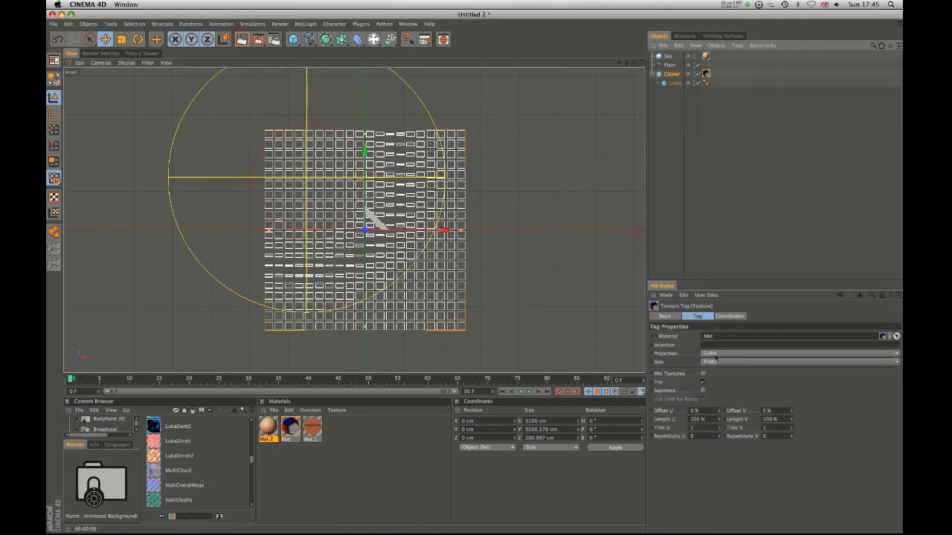
{"action": "left_click", "coordinate": [726, 364]}
{"action": "left_click", "coordinate": [713, 233]}
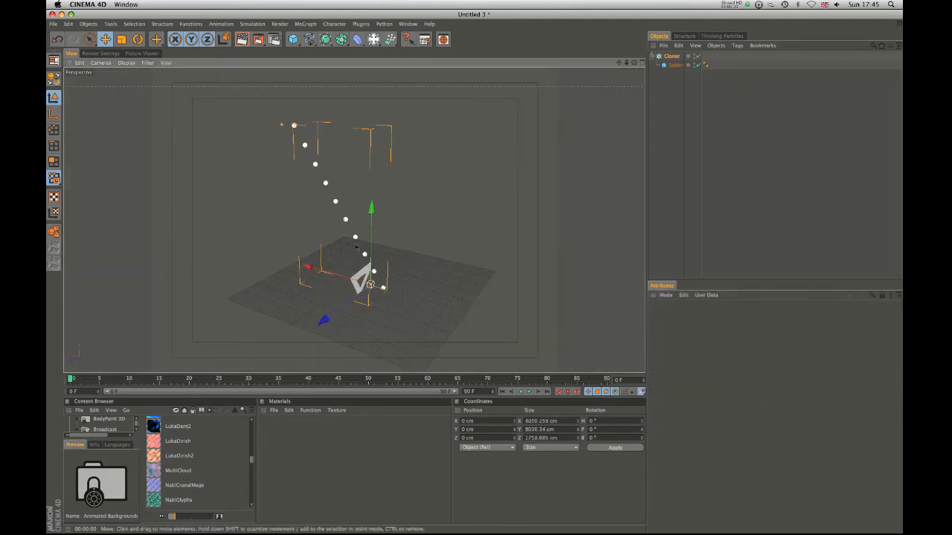
Step: In the Untitled 3 document, take the Sphere out of the Cloner and delete it, and set the Cloner's mode to Object
{"action": "left_click_drag", "start_coordinate": [674, 65], "coordinate": [671, 73]}
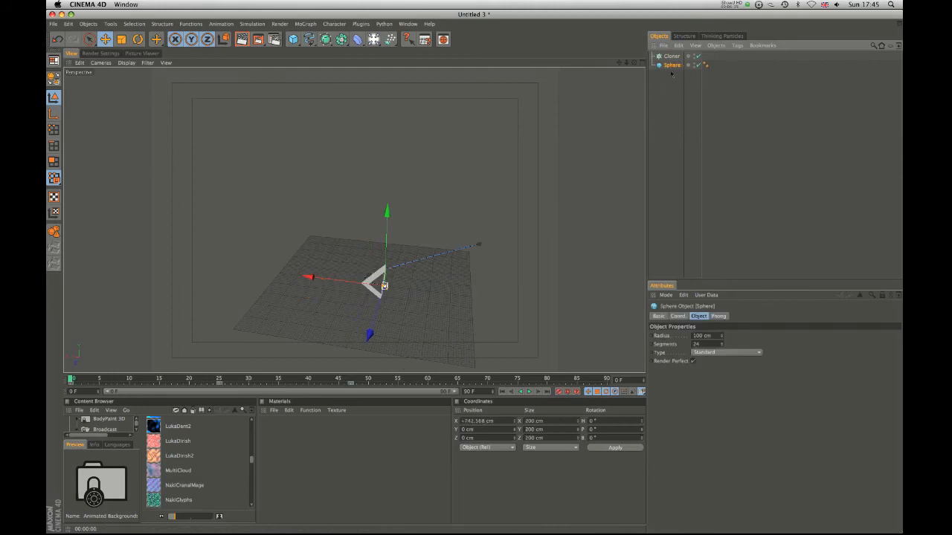
{"action": "key", "text": "ctrl+z"}
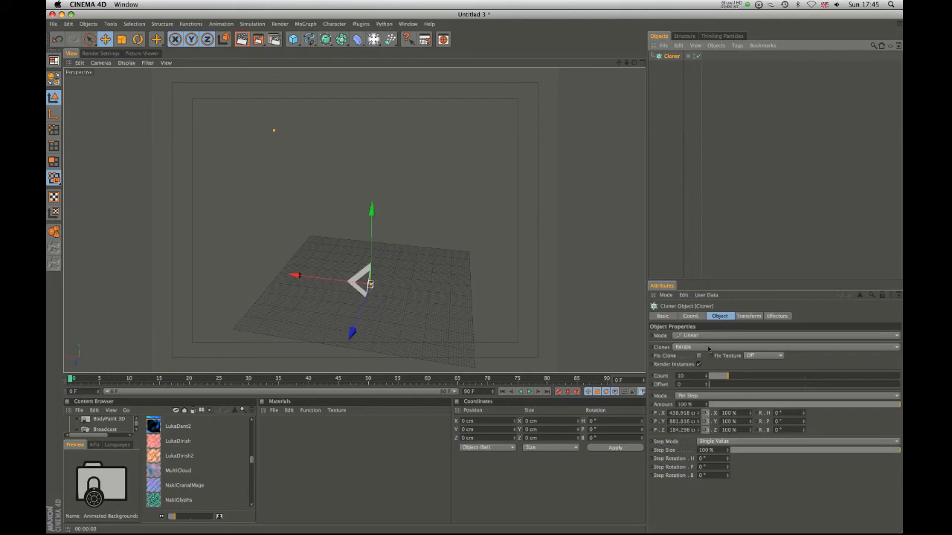
{"action": "left_click", "coordinate": [707, 335]}
{"action": "left_click", "coordinate": [700, 340]}
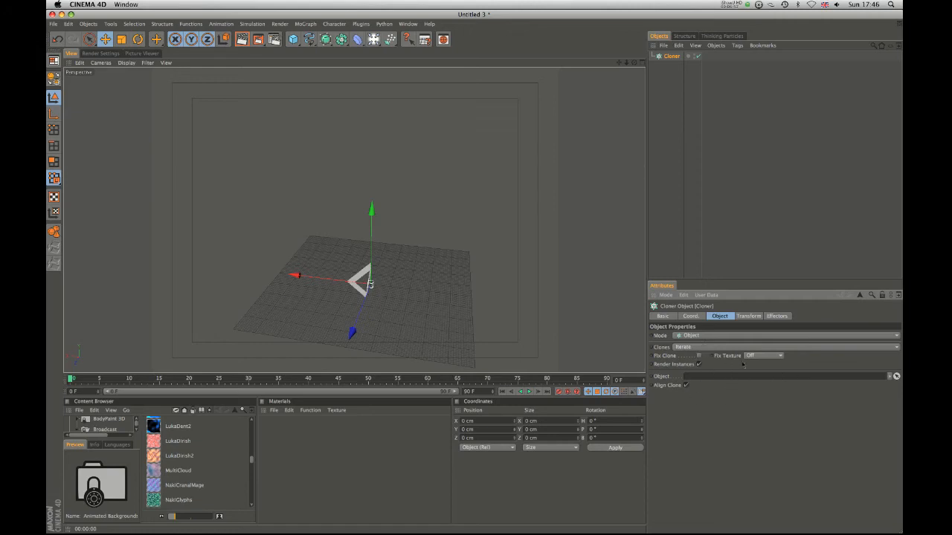
Step: Add a new Sphere primitive and make it a child of the Cloner
{"action": "left_click_drag", "start_coordinate": [295, 40], "coordinate": [382, 48]}
{"action": "left_click_drag", "start_coordinate": [677, 65], "coordinate": [676, 65]}
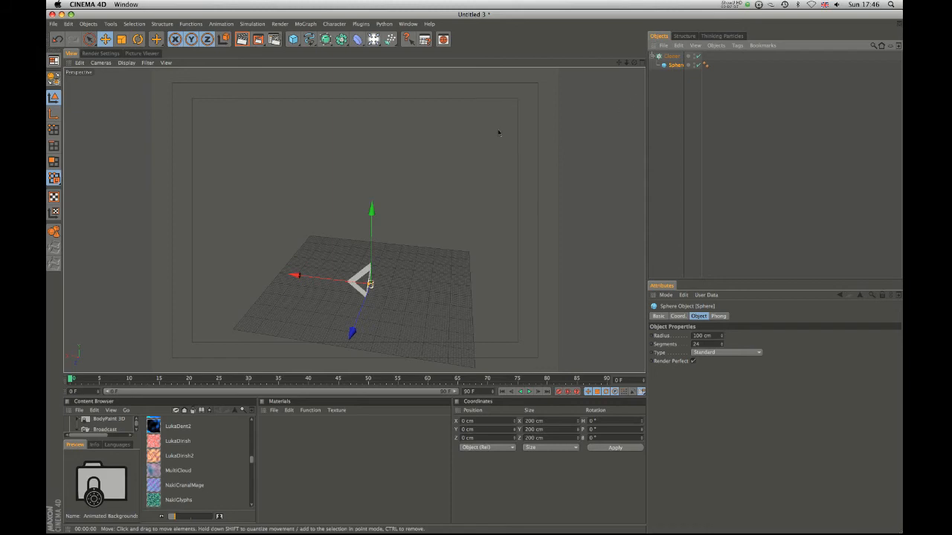
Step: Add a Platonic primitive and enlarge it in the view to a radius of about 2798 cm
{"action": "left_click", "coordinate": [293, 39]}
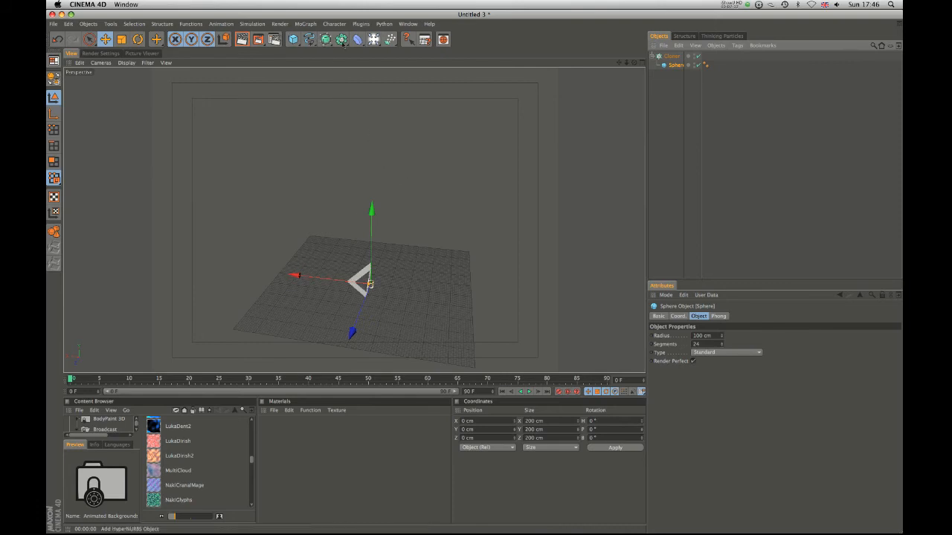
{"action": "left_click_drag", "start_coordinate": [294, 34], "coordinate": [423, 83]}
{"action": "left_click_drag", "start_coordinate": [370, 284], "coordinate": [404, 279]}
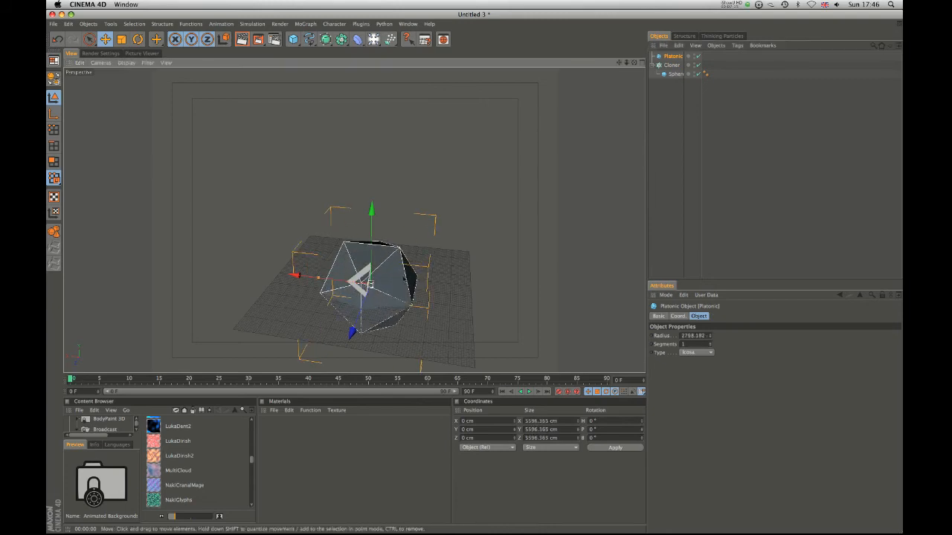
Step: Make the Cloner a child of the Platonic and render the view to check the sphere clones on it
{"action": "left_click_drag", "start_coordinate": [673, 64], "coordinate": [676, 58]}
{"action": "left_click_drag", "start_coordinate": [455, 273], "coordinate": [396, 280], "text": "alt"}
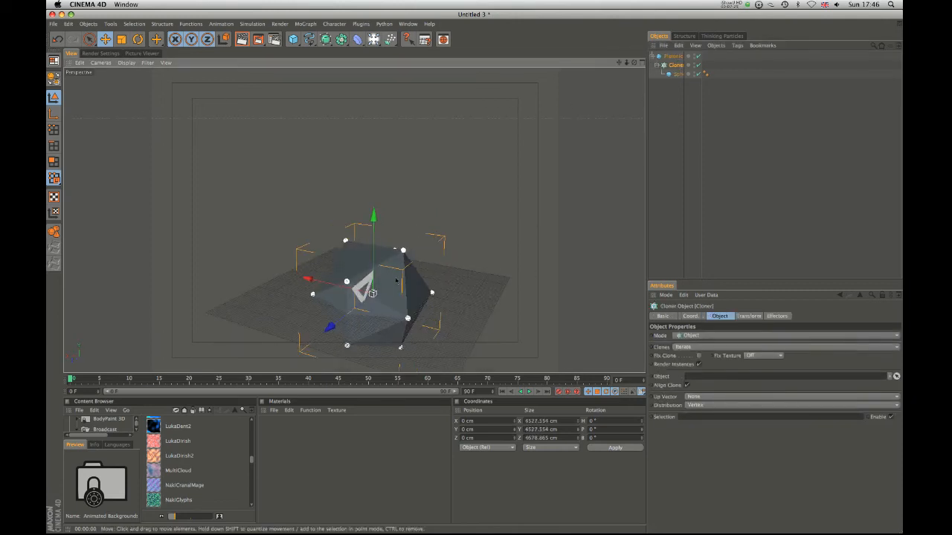
{"action": "key", "text": "super+r"}
{"action": "right_click_drag", "start_coordinate": [497, 274], "coordinate": [436, 240], "text": "alt"}
{"action": "middle_click_drag", "start_coordinate": [437, 241], "coordinate": [424, 187], "text": "alt"}
{"action": "left_click", "coordinate": [678, 74]}
{"action": "left_click", "coordinate": [675, 66]}
{"action": "left_click", "coordinate": [673, 57]}
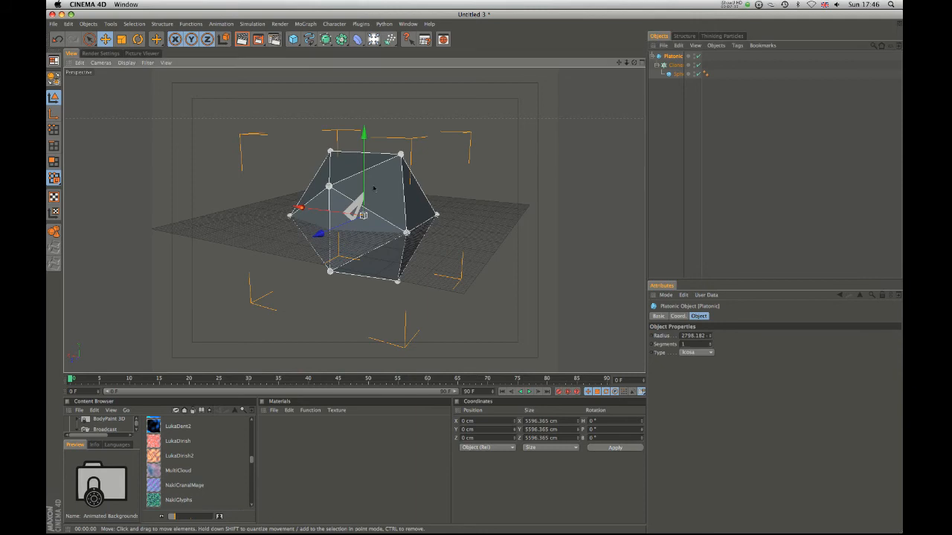
{"action": "mouse_move", "coordinate": [412, 252]}
{"action": "left_mouse_down", "text": "alt"}
{"action": "mouse_move", "coordinate": [426, 255]}
{"action": "mouse_move", "coordinate": [407, 263]}
{"action": "left_mouse_up", "text": "alt"}
{"action": "left_click", "coordinate": [675, 65]}
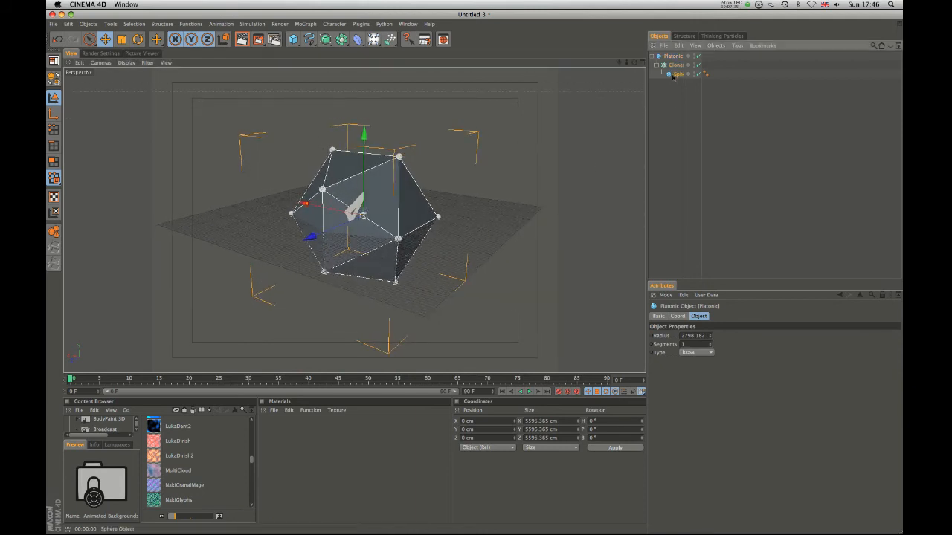
Step: Add a Landscape about 5324 × 4822 × 5818 cm and place it beside the Platonic at about X 8714 cm
{"action": "left_click_drag", "start_coordinate": [293, 38], "coordinate": [372, 98]}
{"action": "left_click_drag", "start_coordinate": [359, 218], "coordinate": [304, 204]}
{"action": "left_click_drag", "start_coordinate": [364, 215], "coordinate": [363, 153]}
{"action": "left_click_drag", "start_coordinate": [305, 203], "coordinate": [165, 150]}
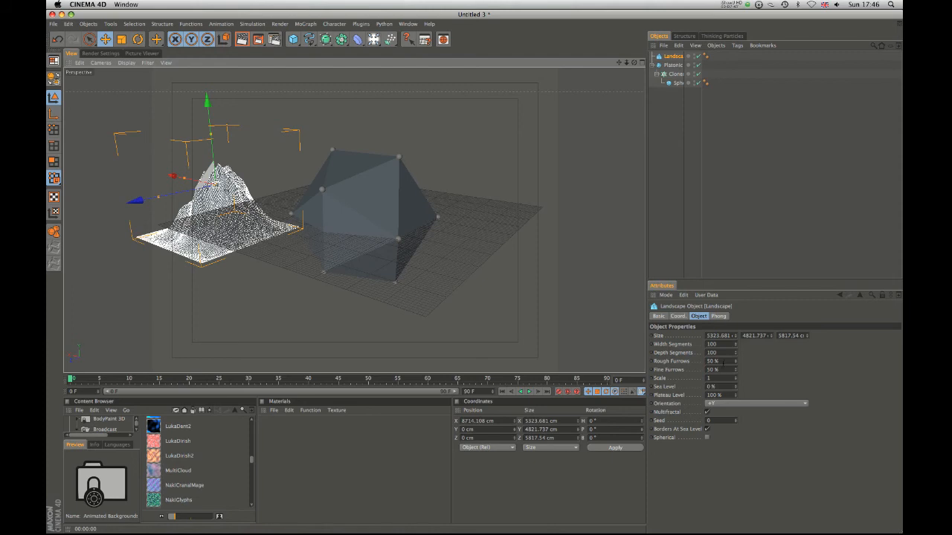
Step: Set the Landscape's width and depth segments to 30 and raise it to about Y 2293 cm
{"action": "left_click_drag", "start_coordinate": [730, 344], "coordinate": [646, 353]}
{"action": "type", "text": "50"}
{"action": "key", "text": "Tab"}
{"action": "type", "text": "30"}
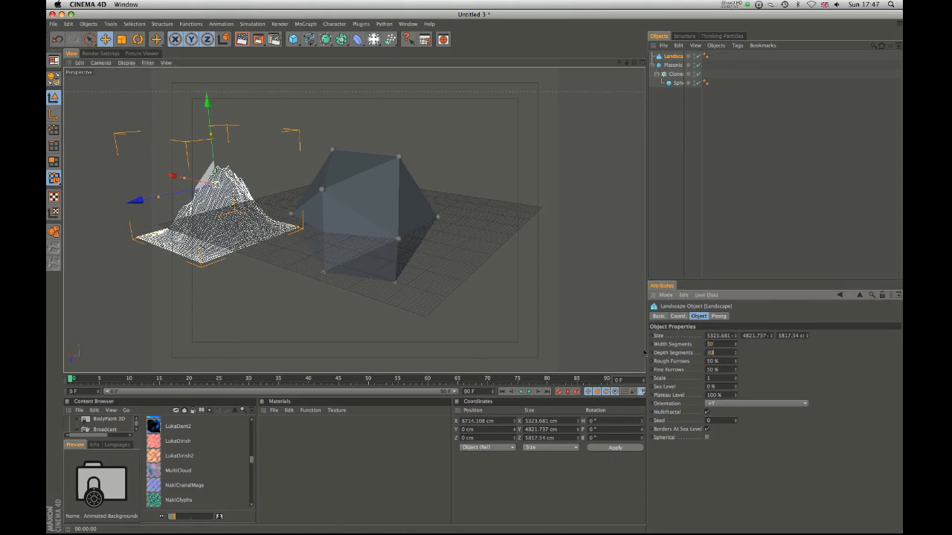
{"action": "key", "text": "Return"}
{"action": "left_click_drag", "start_coordinate": [238, 272], "coordinate": [343, 345], "text": "alt"}
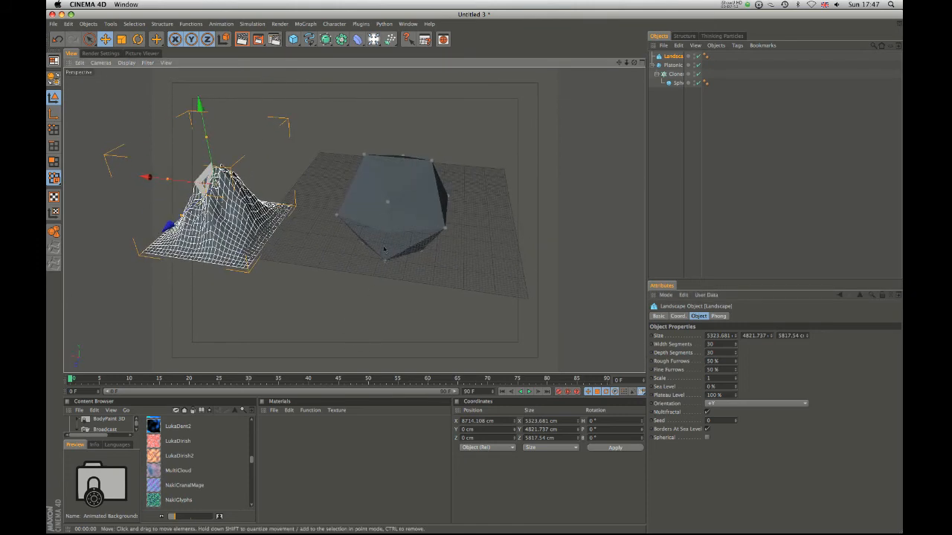
{"action": "left_click_drag", "start_coordinate": [200, 106], "coordinate": [194, 58]}
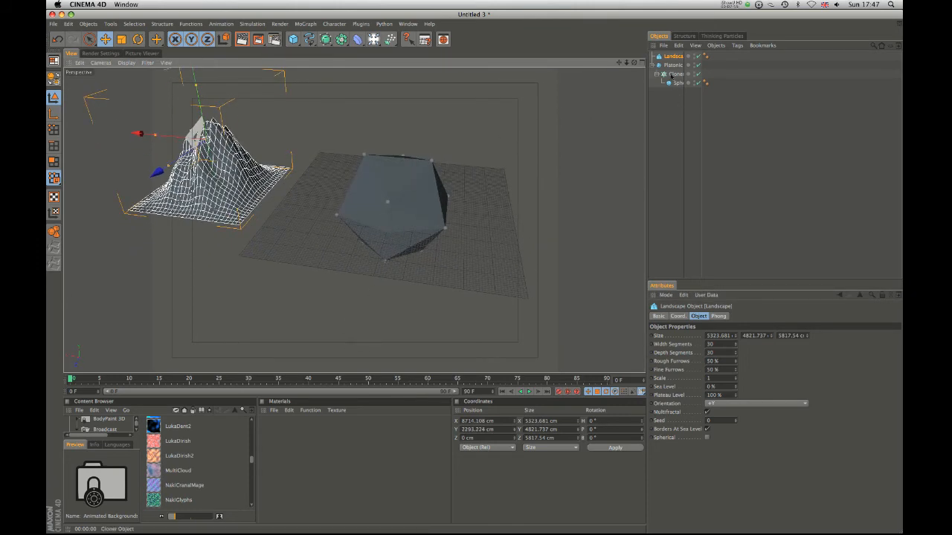
Step: Link the Landscape as the Cloner's target object and render the view to check the clones on it
{"action": "left_click", "coordinate": [675, 74]}
{"action": "mouse_move", "coordinate": [673, 57]}
{"action": "left_mouse_down"}
{"action": "mouse_move", "coordinate": [702, 400]}
{"action": "mouse_move", "coordinate": [702, 382]}
{"action": "left_mouse_up"}
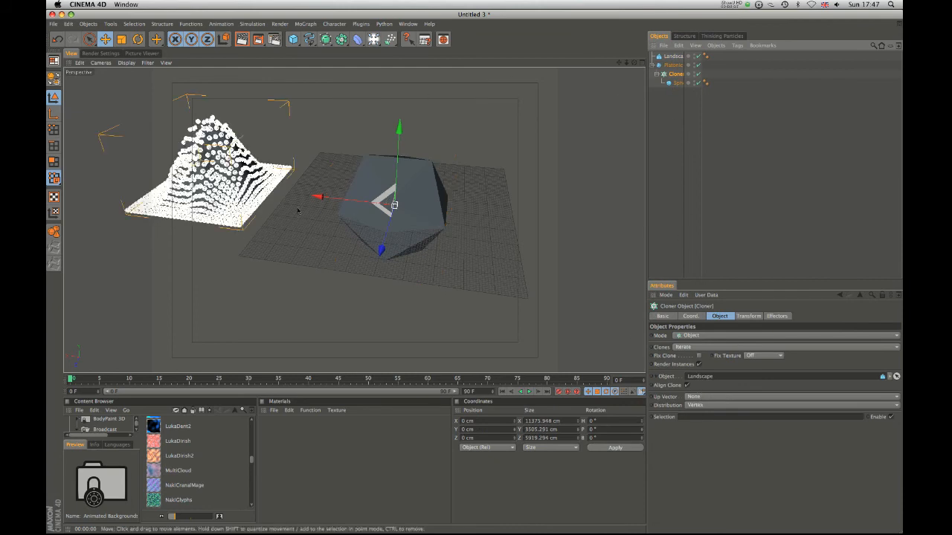
{"action": "left_click", "coordinate": [673, 64]}
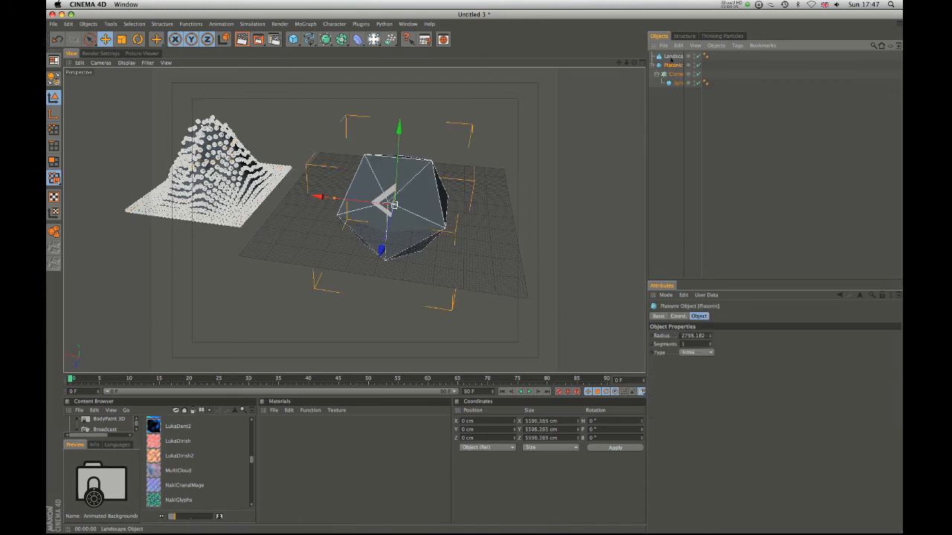
{"action": "left_click", "coordinate": [673, 57]}
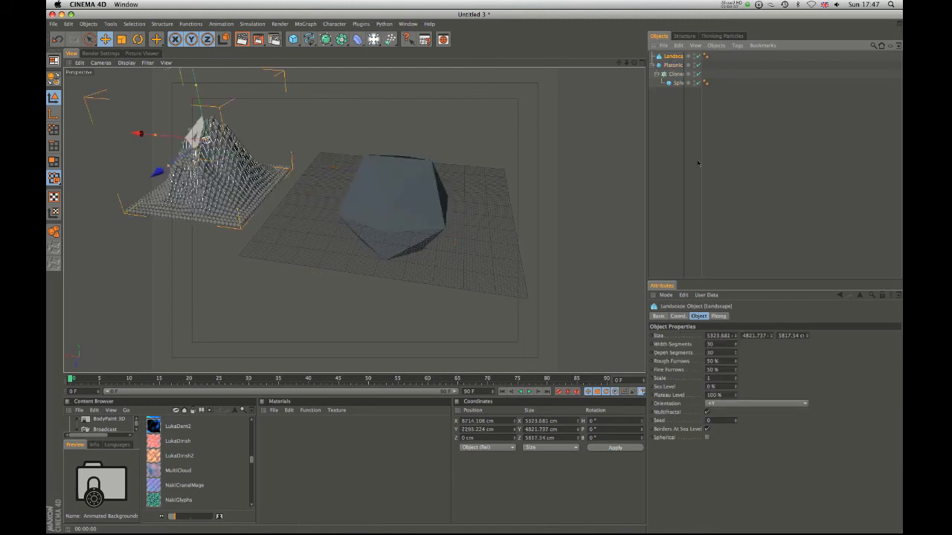
{"action": "left_click", "coordinate": [675, 73]}
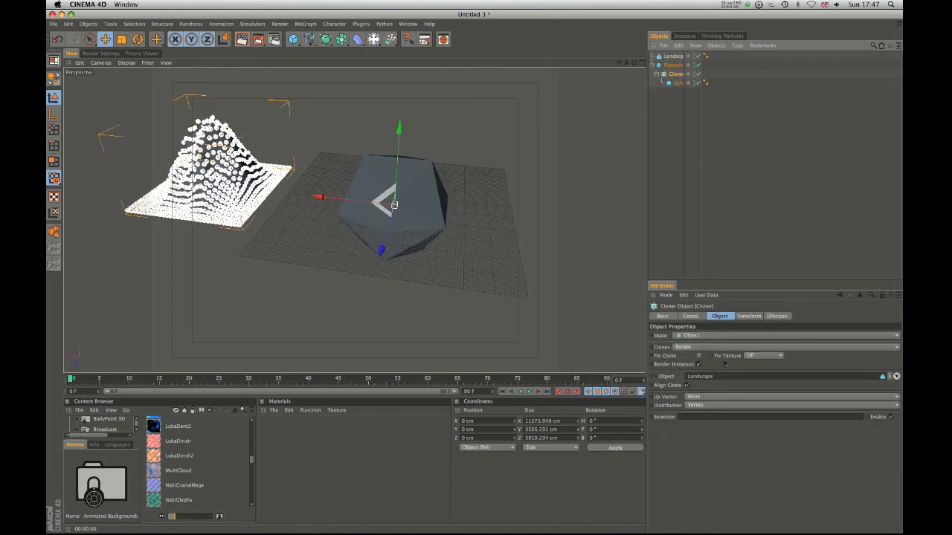
{"action": "key", "text": "super+r"}
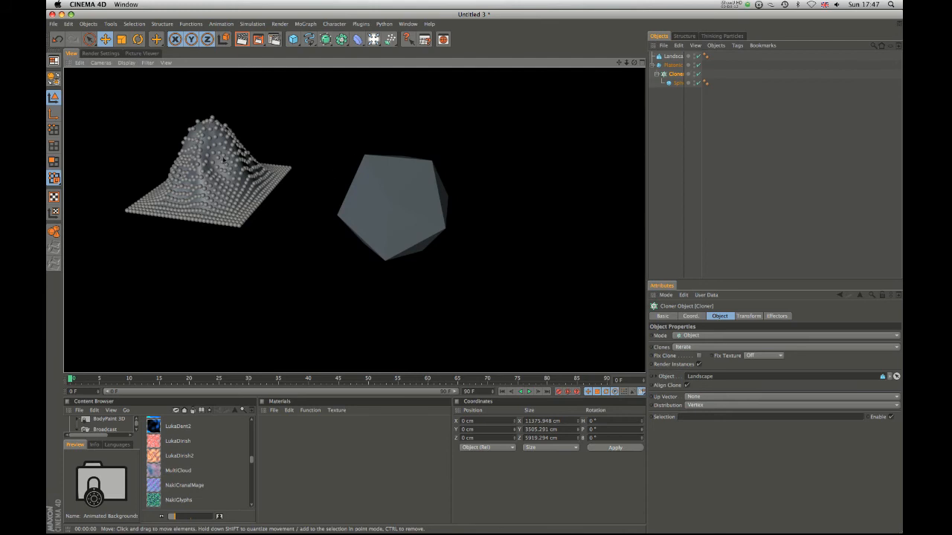
Step: Undo the Cloner's link to the Landscape and delete the Landscape
{"action": "key", "text": "super+z"}
{"action": "key", "text": "super+z"}
{"action": "key", "text": "super+z"}
{"action": "key", "text": "super+z"}
{"action": "key", "text": "super+z"}
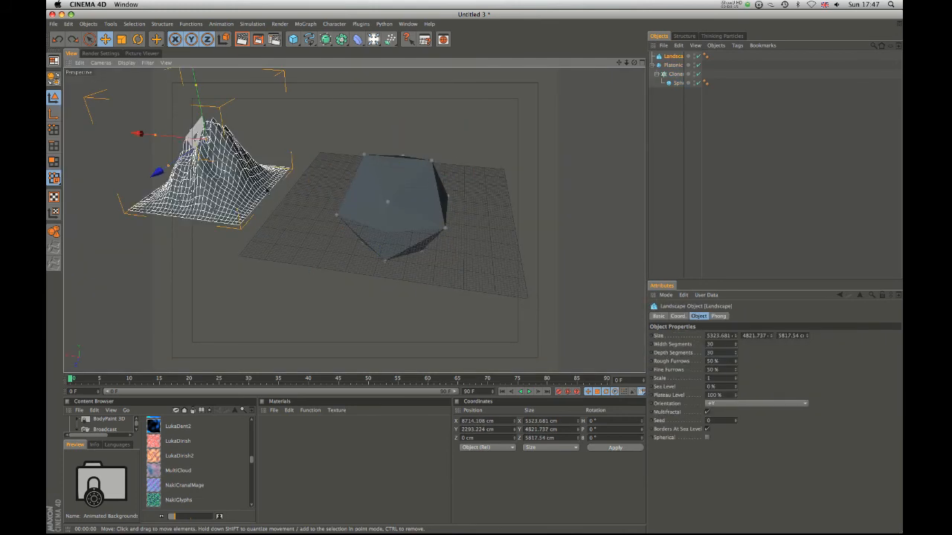
{"action": "key", "text": "Delete"}
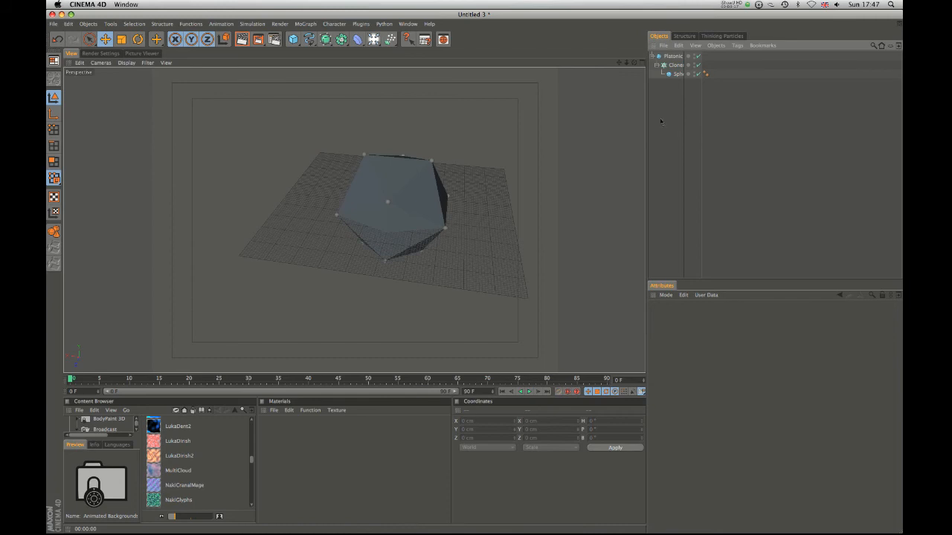
Step: Set the Cloner's Distribution to Edge and inspect the clones around the Platonic
{"action": "left_click", "coordinate": [676, 65]}
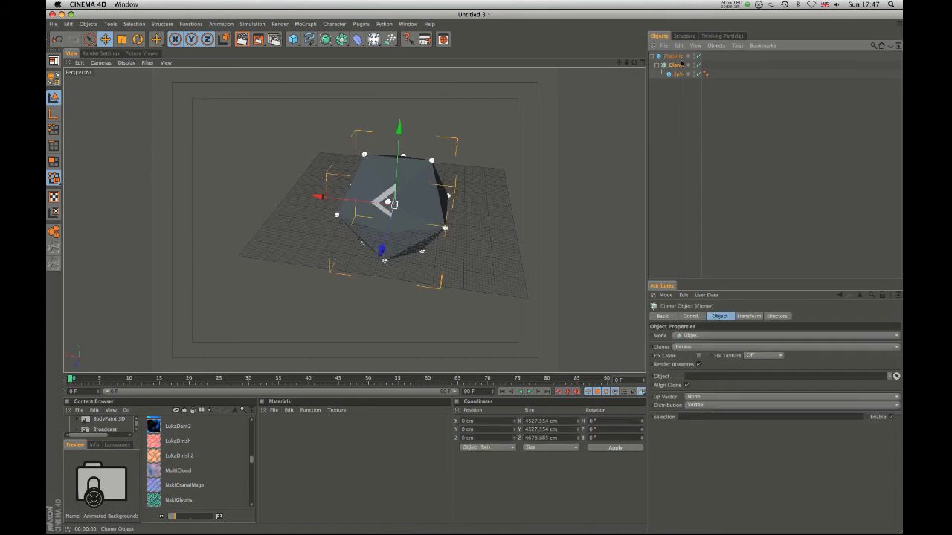
{"action": "left_click_drag", "start_coordinate": [525, 198], "coordinate": [385, 185], "text": "alt"}
{"action": "right_click_drag", "start_coordinate": [384, 186], "coordinate": [559, 238], "text": "alt"}
{"action": "middle_click_drag", "start_coordinate": [559, 238], "coordinate": [507, 275], "text": "alt"}
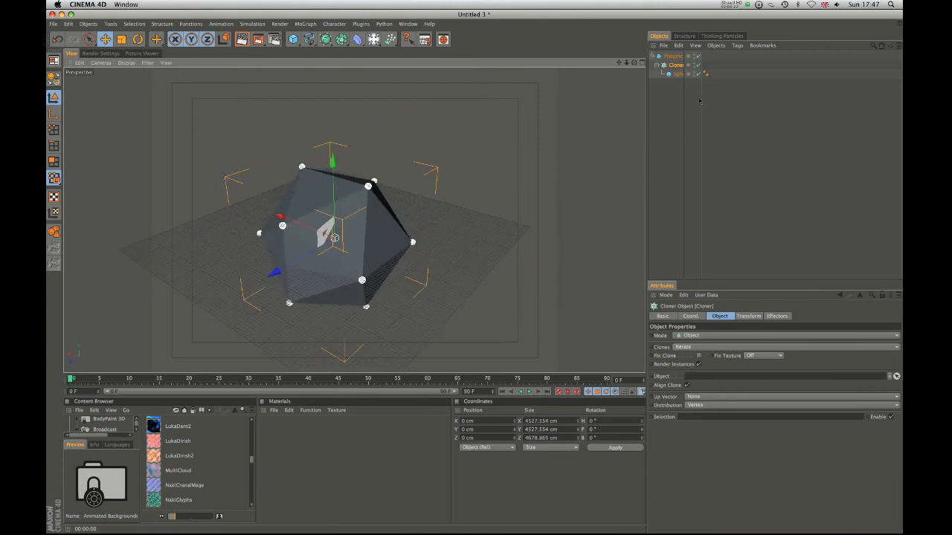
{"action": "left_click_drag", "start_coordinate": [476, 279], "coordinate": [432, 238], "text": "alt"}
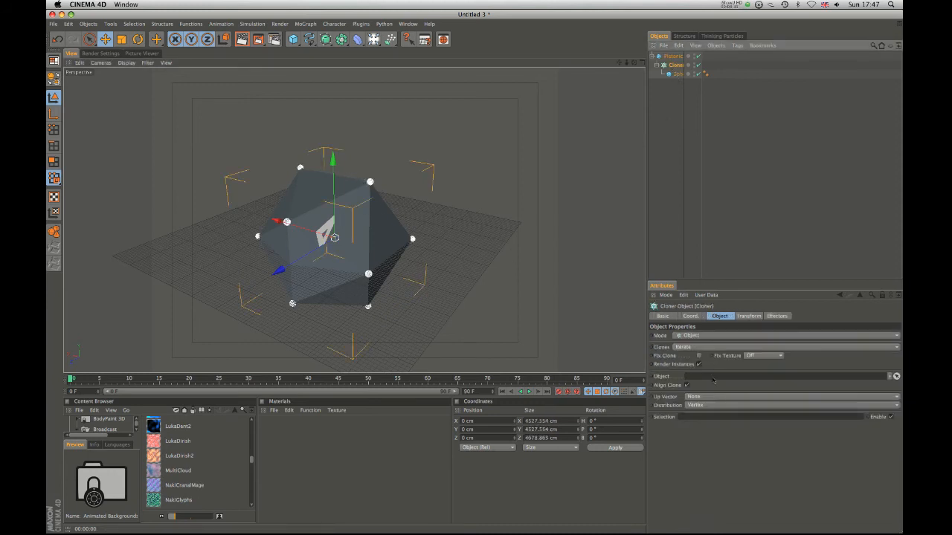
{"action": "left_click", "coordinate": [703, 405]}
{"action": "left_click", "coordinate": [704, 418]}
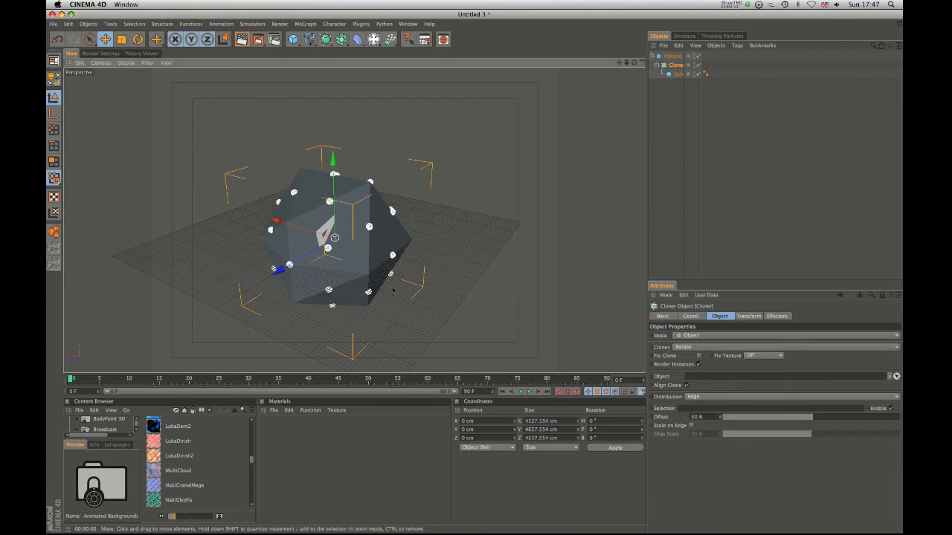
{"action": "left_click_drag", "start_coordinate": [394, 291], "coordinate": [305, 252], "text": "alt"}
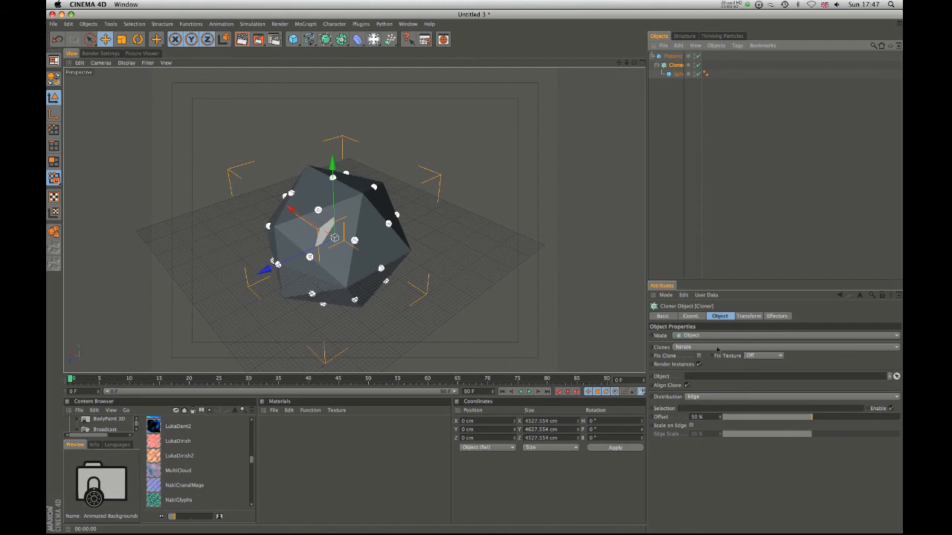
{"action": "left_click", "coordinate": [704, 399]}
{"action": "left_click", "coordinate": [703, 398]}
{"action": "left_click", "coordinate": [746, 316]}
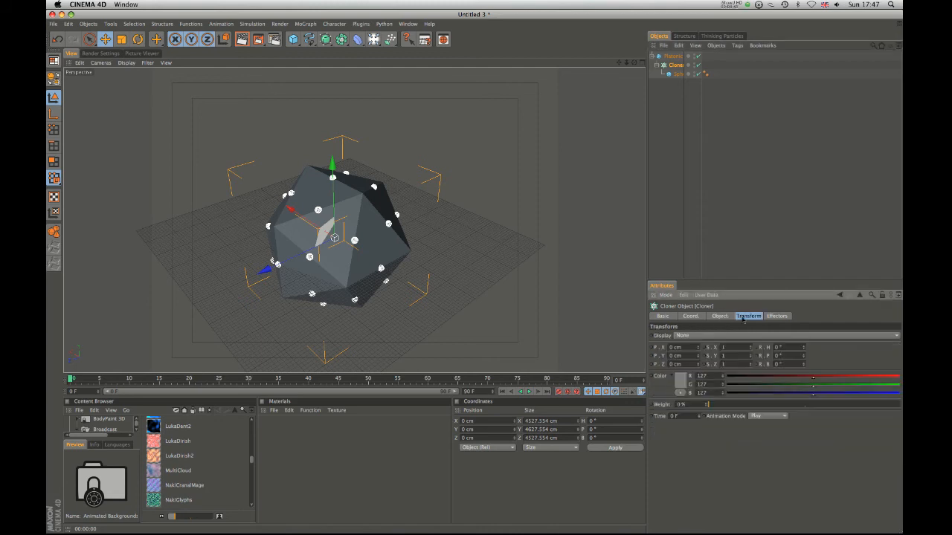
{"action": "left_click", "coordinate": [719, 316]}
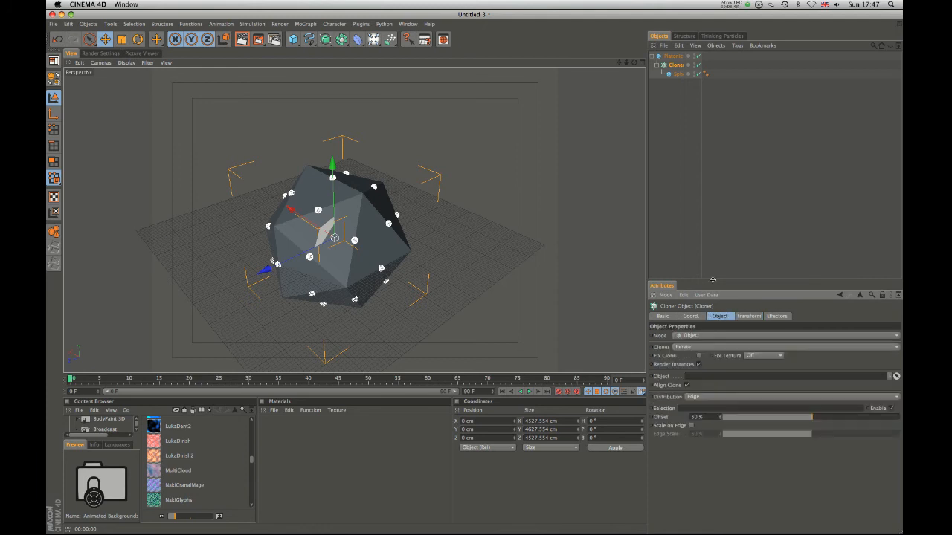
{"action": "left_click", "coordinate": [672, 56]}
{"action": "left_click", "coordinate": [674, 66]}
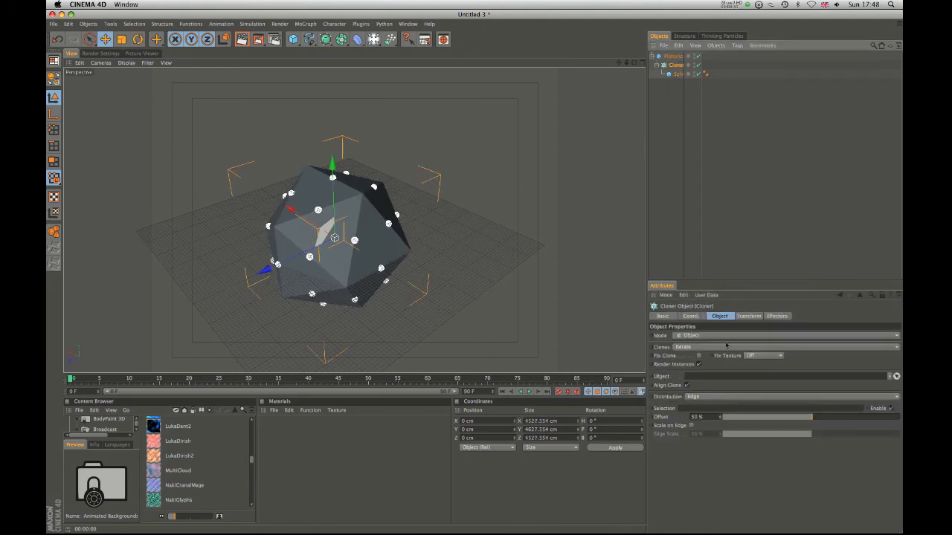
Step: Set the Cloner's Distribution to Polygon Center and inspect the clones on the Platonic's faces
{"action": "left_click", "coordinate": [720, 399]}
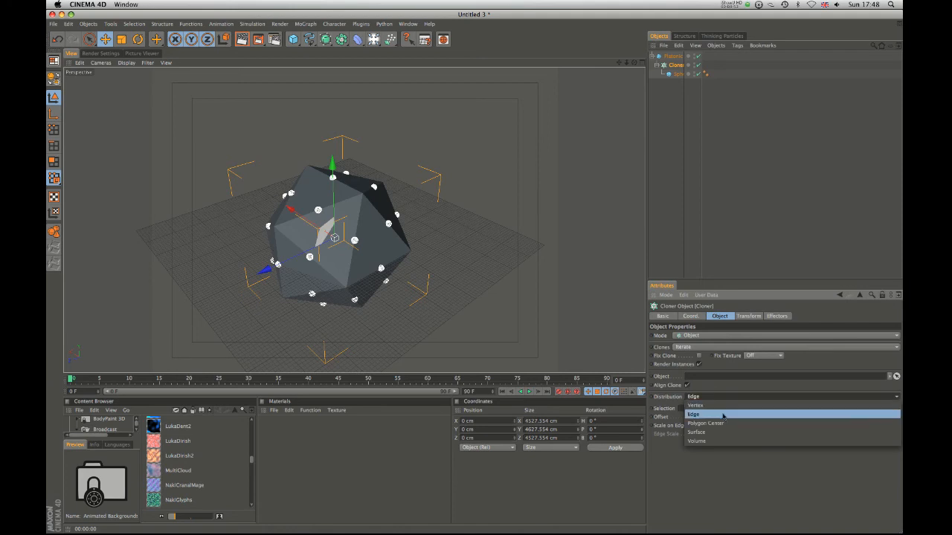
{"action": "left_click", "coordinate": [719, 438]}
{"action": "left_click_drag", "start_coordinate": [587, 319], "coordinate": [291, 292], "text": "alt"}
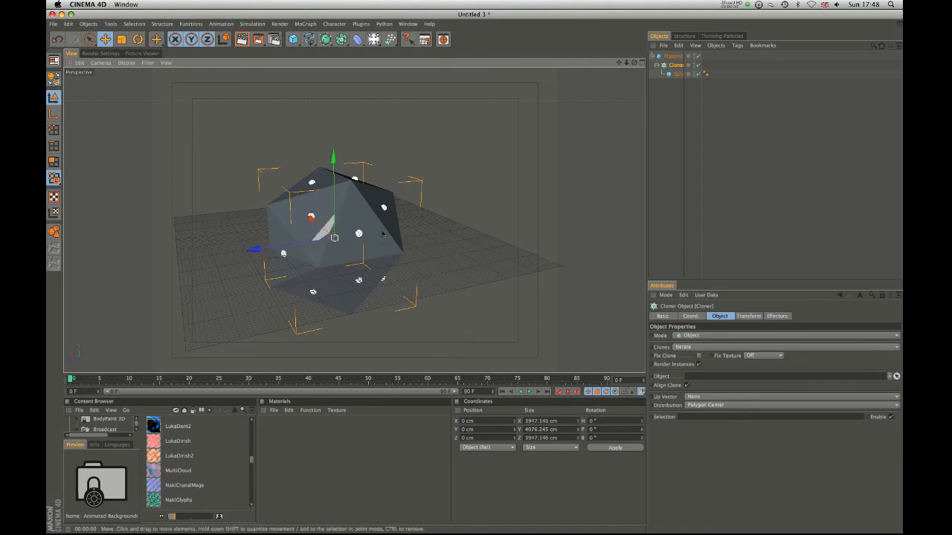
Step: Move the Cloner out of the Platonic's hierarchy and link the Platonic as the Cloner's target object
{"action": "left_click_drag", "start_coordinate": [673, 66], "coordinate": [670, 90]}
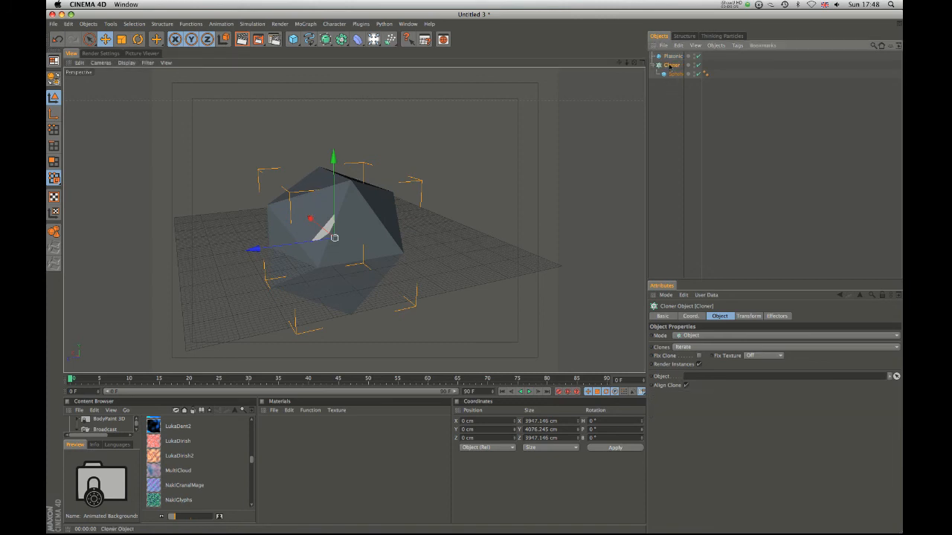
{"action": "left_click_drag", "start_coordinate": [674, 56], "coordinate": [688, 379]}
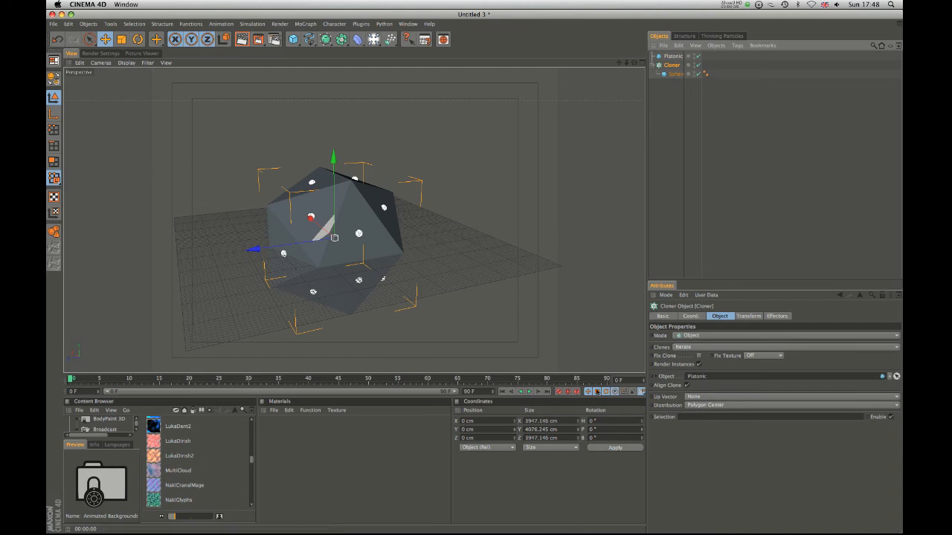
{"action": "left_click", "coordinate": [715, 398]}
{"action": "left_click", "coordinate": [714, 398]}
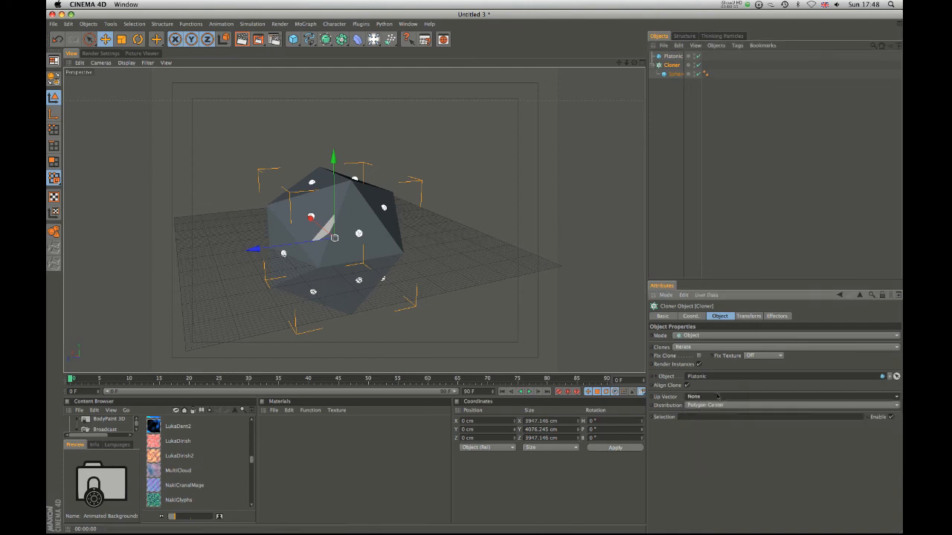
Step: Set the Cloner's Distribution to Surface and inspect the clones across the Platonic
{"action": "left_click", "coordinate": [715, 406]}
{"action": "left_click", "coordinate": [698, 440]}
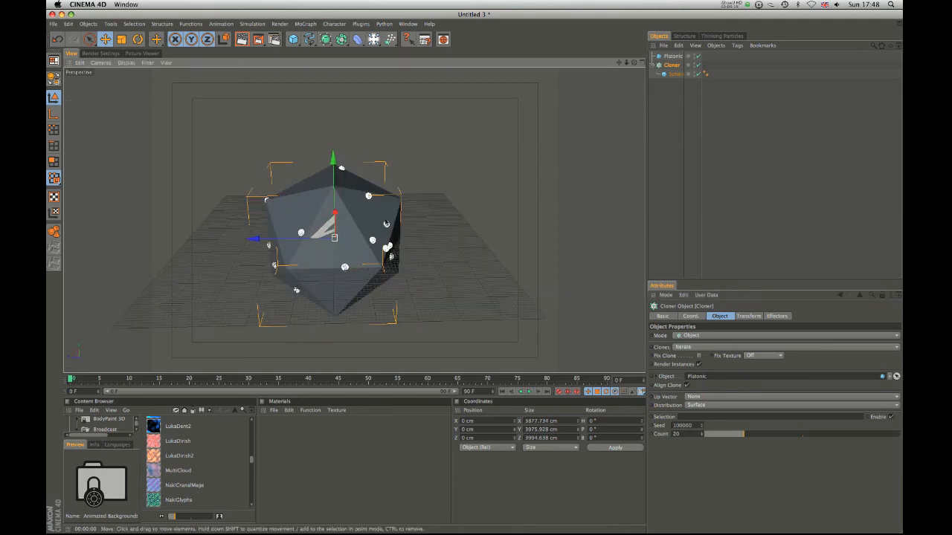
{"action": "left_click_drag", "start_coordinate": [407, 230], "coordinate": [394, 235], "text": "alt"}
Step: Set the Cloner's Distribution to Volume and hide the Platonic in the viewport to inspect the clones inside it
{"action": "left_click", "coordinate": [715, 406]}
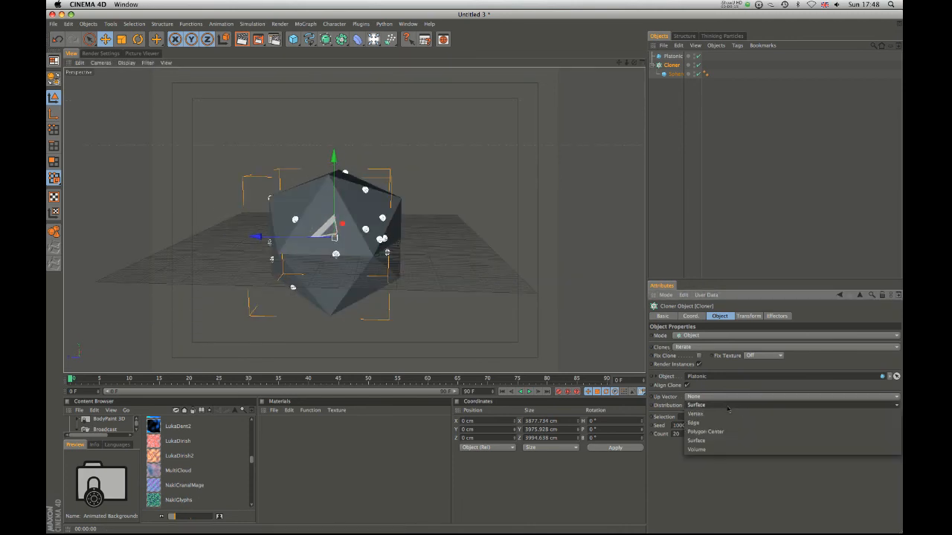
{"action": "left_click", "coordinate": [723, 449]}
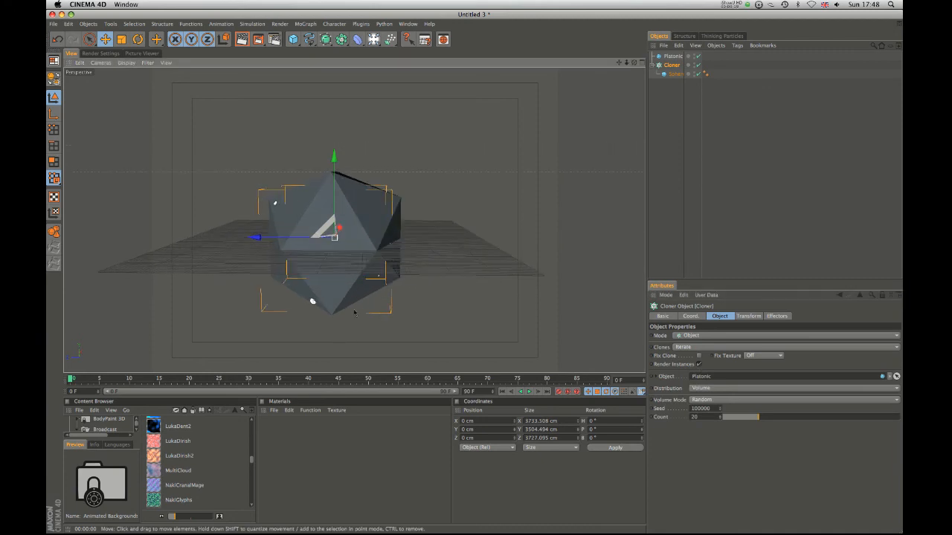
{"action": "left_click", "coordinate": [697, 57]}
{"action": "left_click_drag", "start_coordinate": [448, 208], "coordinate": [464, 161], "text": "alt"}
{"action": "left_click", "coordinate": [697, 56]}
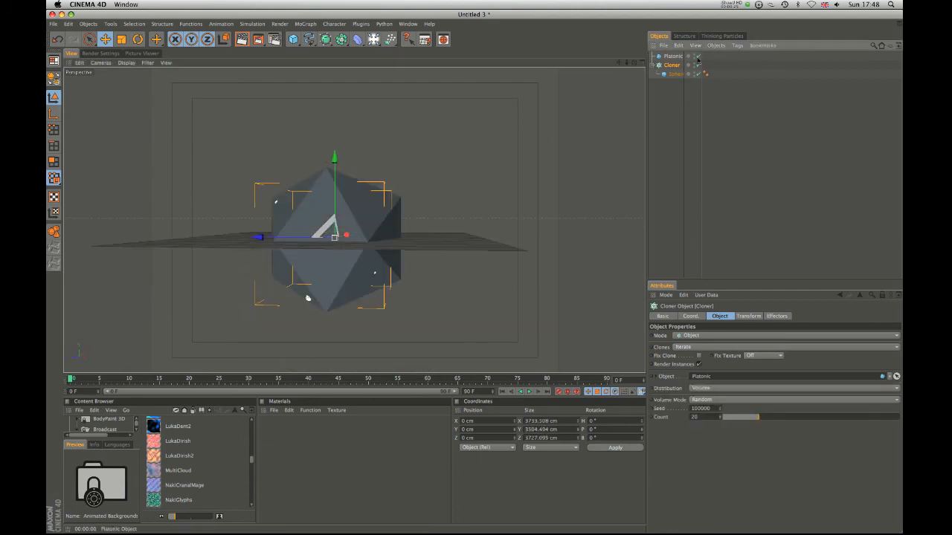
{"action": "left_click", "coordinate": [695, 58]}
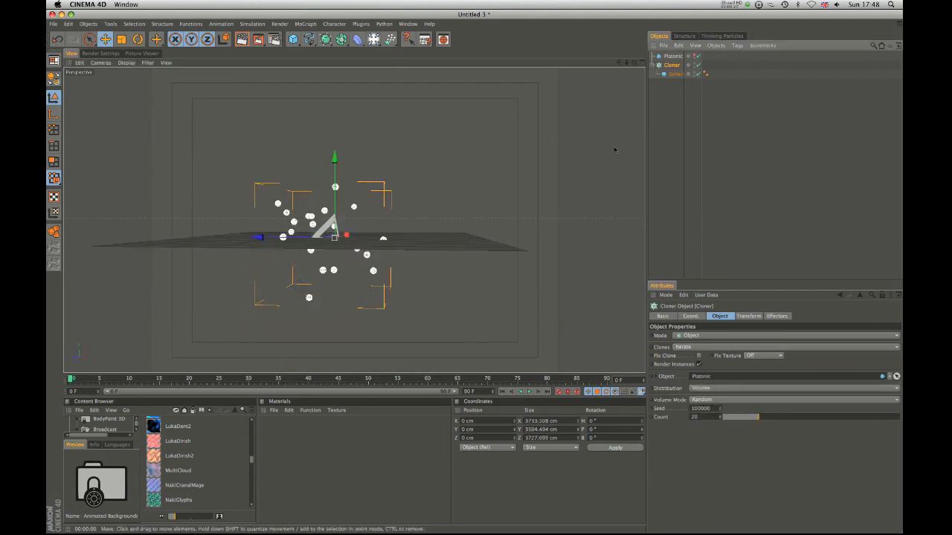
{"action": "left_click_drag", "start_coordinate": [380, 162], "coordinate": [287, 249], "text": "alt"}
{"action": "left_click_drag", "start_coordinate": [343, 304], "coordinate": [413, 238], "text": "alt"}
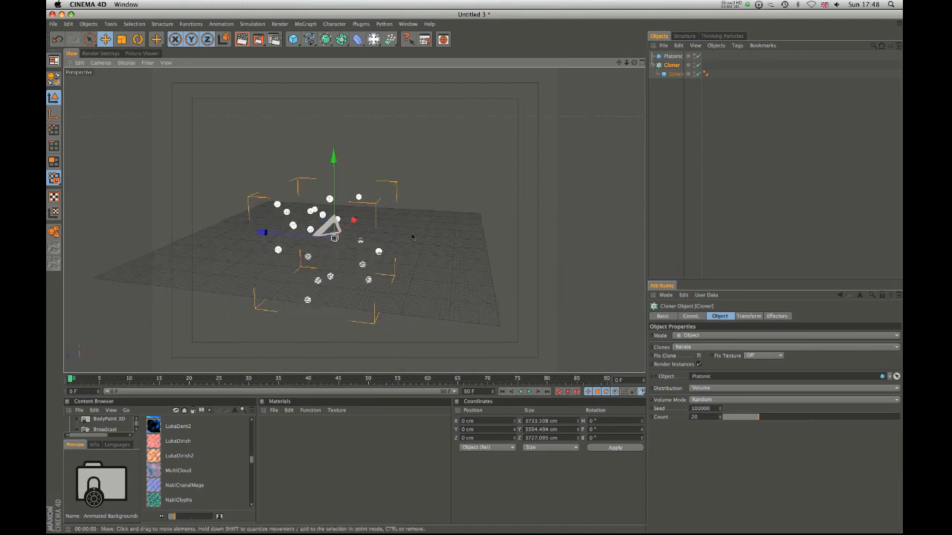
Step: Show the Platonic in the viewport, raise the Cloner's Count to 82, and hide the Platonic again
{"action": "left_click", "coordinate": [693, 57]}
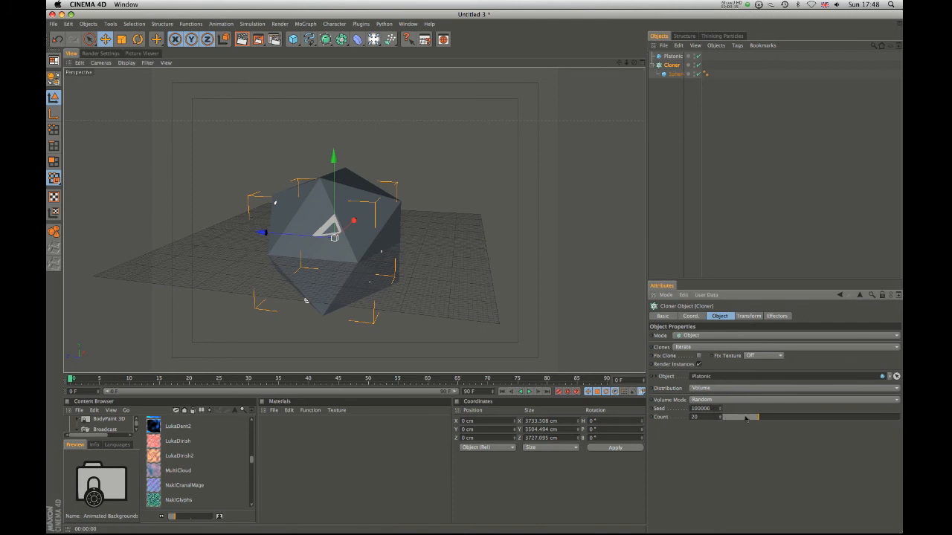
{"action": "left_click_drag", "start_coordinate": [767, 420], "coordinate": [868, 423]}
{"action": "left_click", "coordinate": [694, 55]}
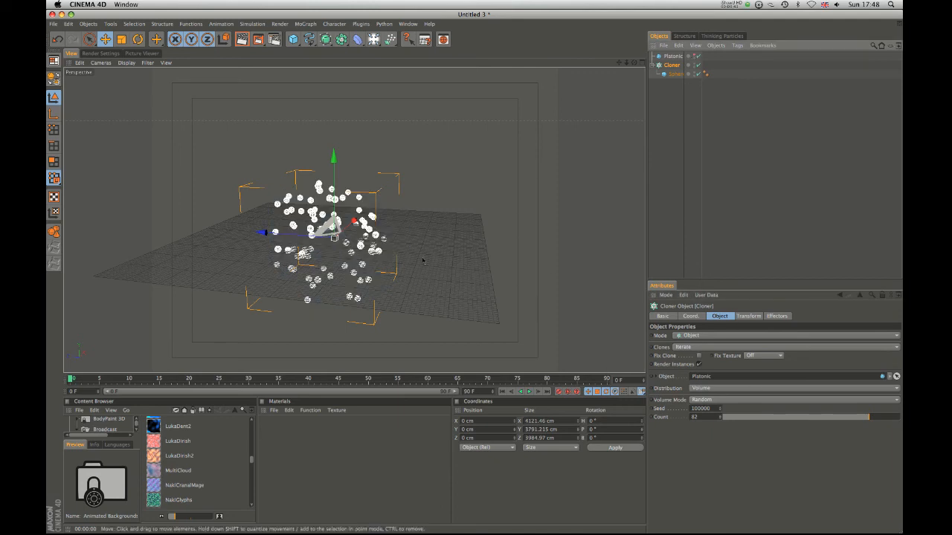
Step: Set the Cloner's Distribution to Surface with a Count of 83 and inspect the clones from another angle
{"action": "left_click", "coordinate": [710, 389]}
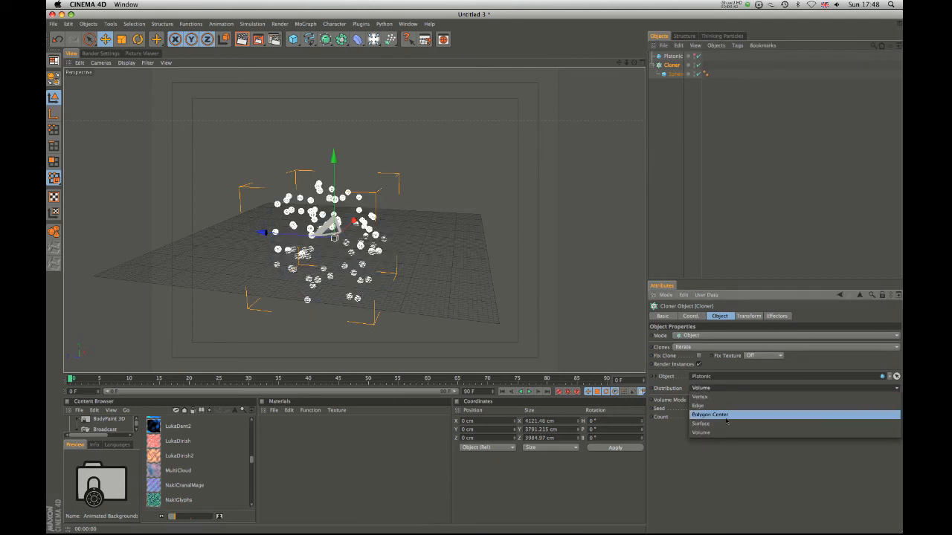
{"action": "left_click", "coordinate": [724, 425]}
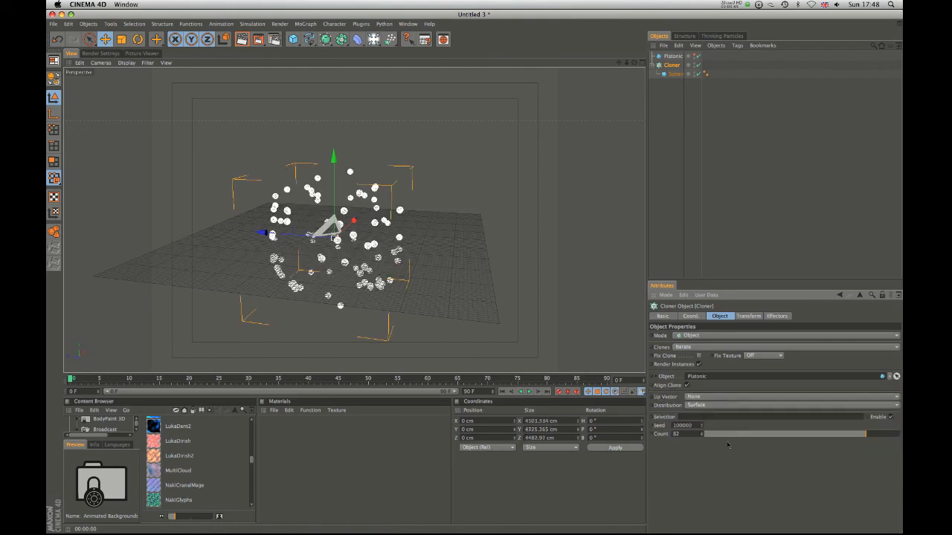
{"action": "mouse_move", "coordinate": [867, 434]}
{"action": "left_mouse_down"}
{"action": "mouse_move", "coordinate": [776, 434]}
{"action": "mouse_move", "coordinate": [868, 434]}
{"action": "left_mouse_up"}
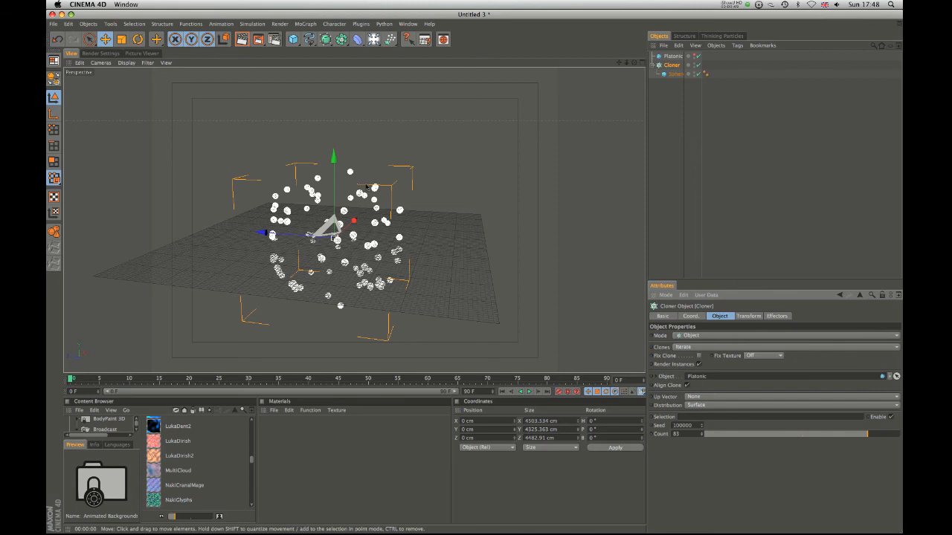
{"action": "left_click_drag", "start_coordinate": [417, 238], "coordinate": [465, 257], "text": "alt"}
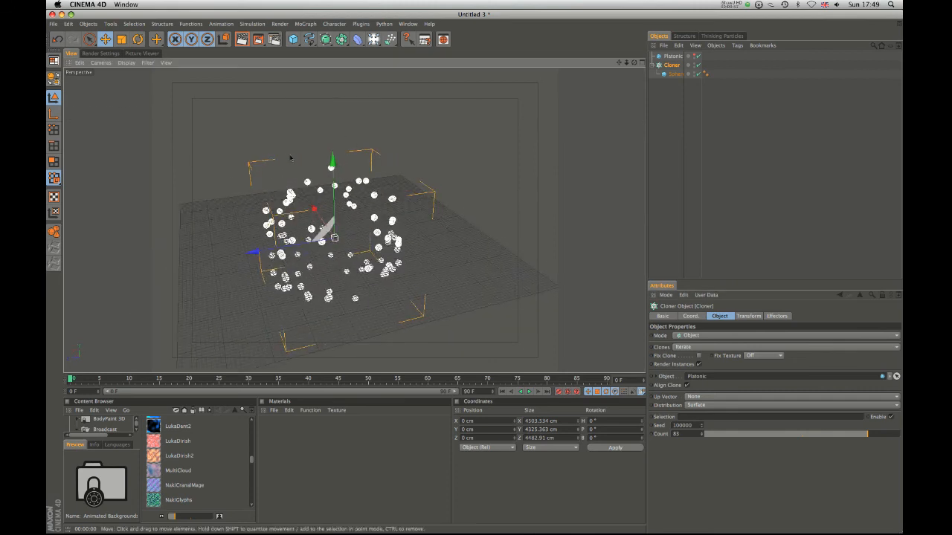
Step: Add a Figure primitive and enlarge it to a height of about 7695 cm
{"action": "left_click", "coordinate": [293, 38]}
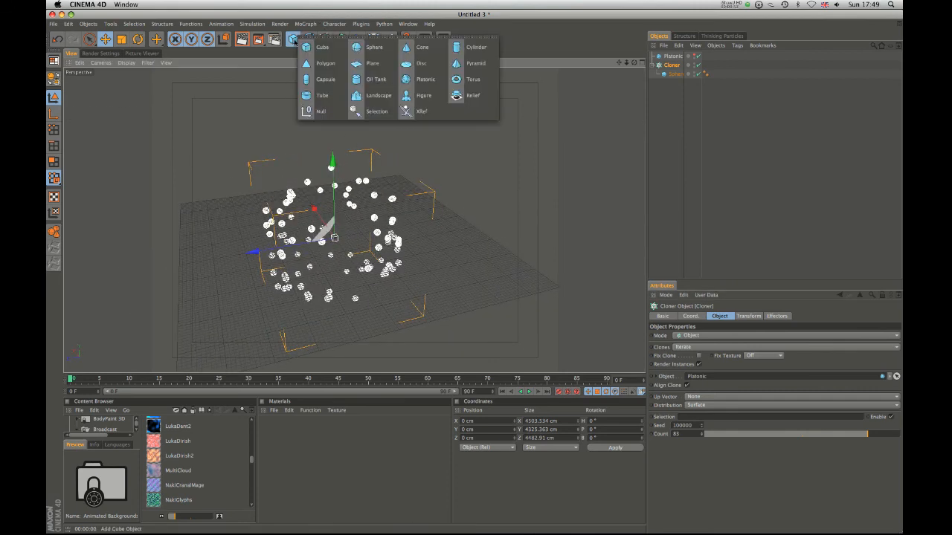
{"action": "left_click", "coordinate": [424, 96]}
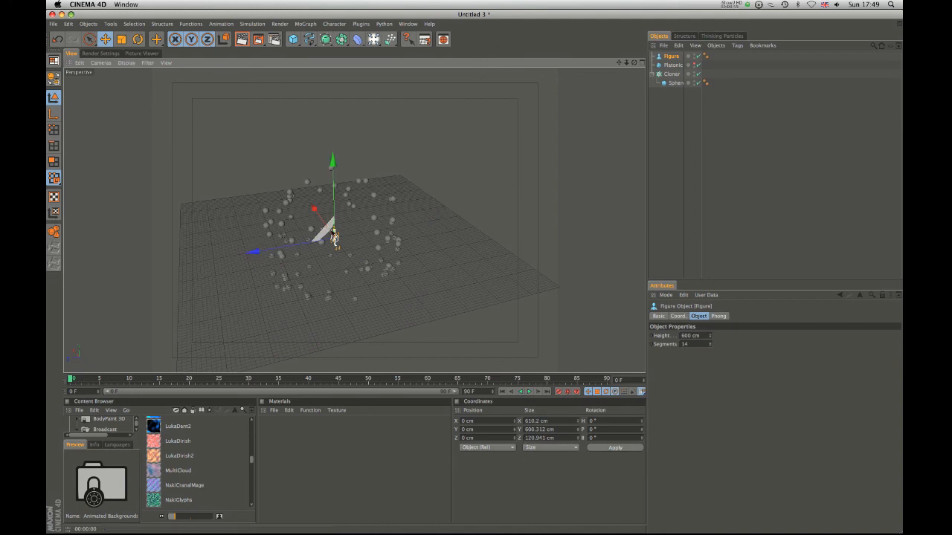
{"action": "left_click_drag", "start_coordinate": [333, 131], "coordinate": [310, 4]}
{"action": "left_click_drag", "start_coordinate": [518, 229], "coordinate": [265, 269], "text": "alt"}
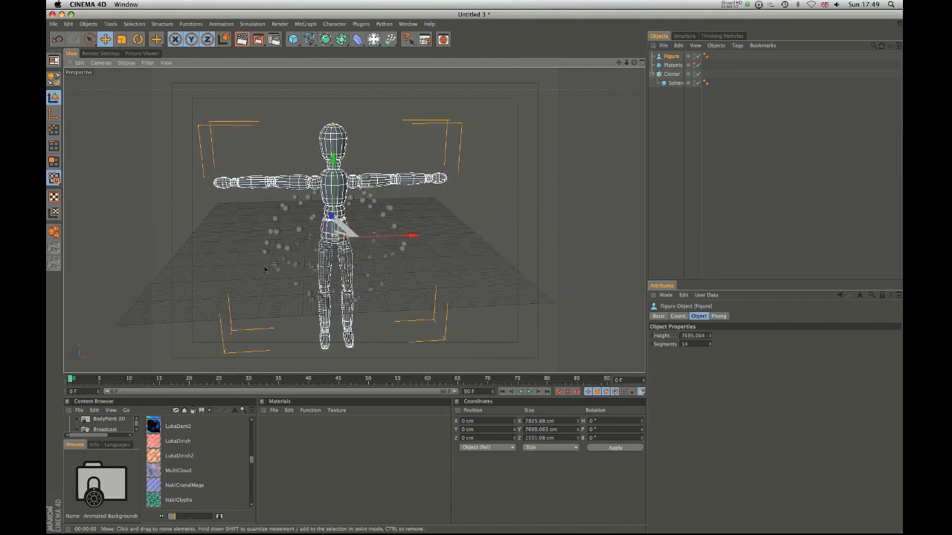
Step: Link the Figure as the Cloner's target object and inspect the clones around its hips
{"action": "left_click", "coordinate": [671, 74]}
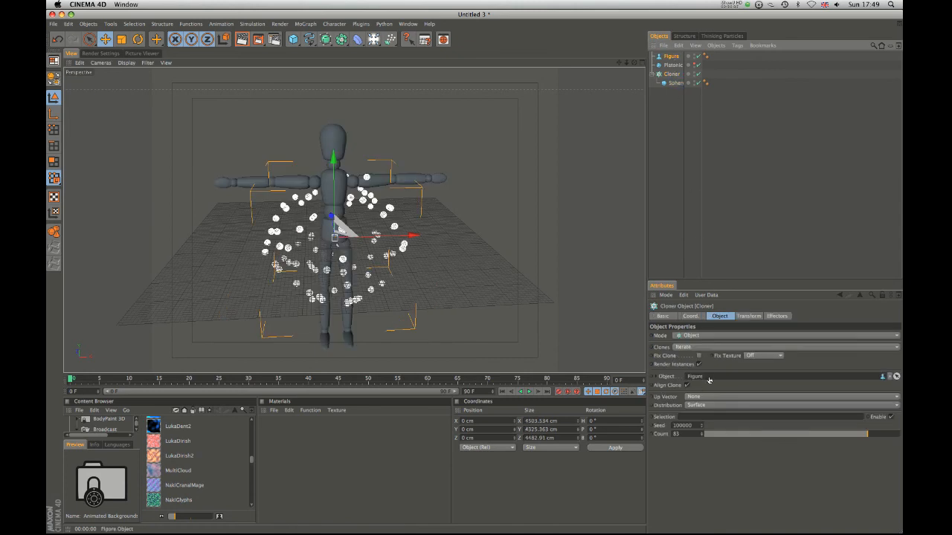
{"action": "left_click_drag", "start_coordinate": [397, 285], "coordinate": [373, 257], "text": "alt"}
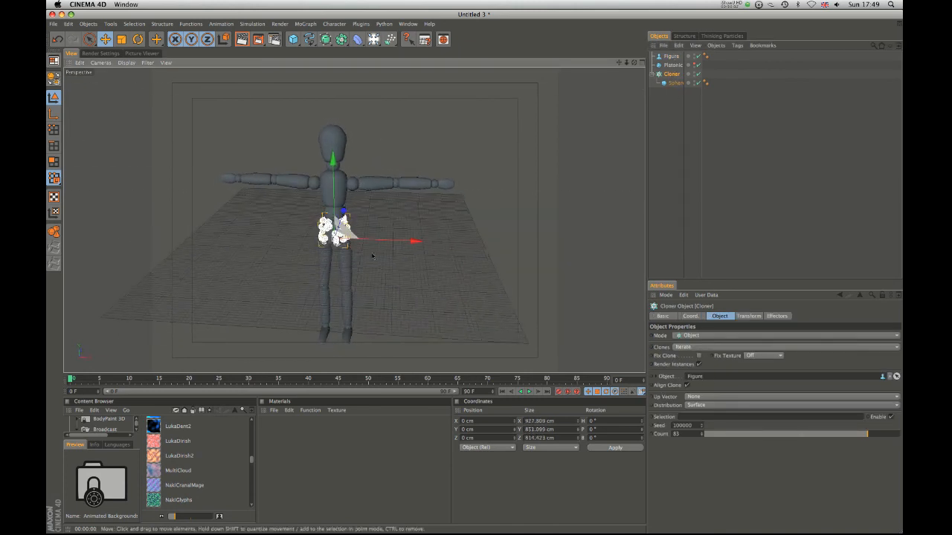
{"action": "scroll", "coordinate": [372, 256], "scroll_direction": "up", "scroll_amount": 5}
{"action": "left_click_drag", "start_coordinate": [402, 293], "coordinate": [215, 206], "text": "alt"}
{"action": "right_click_drag", "start_coordinate": [383, 241], "coordinate": [658, 178], "text": "alt"}
{"action": "left_click_drag", "start_coordinate": [404, 235], "coordinate": [228, 334], "text": "alt"}
Step: Set the Cloner's Distribution to Edge and view the clones on the Figure
{"action": "left_click", "coordinate": [736, 406]}
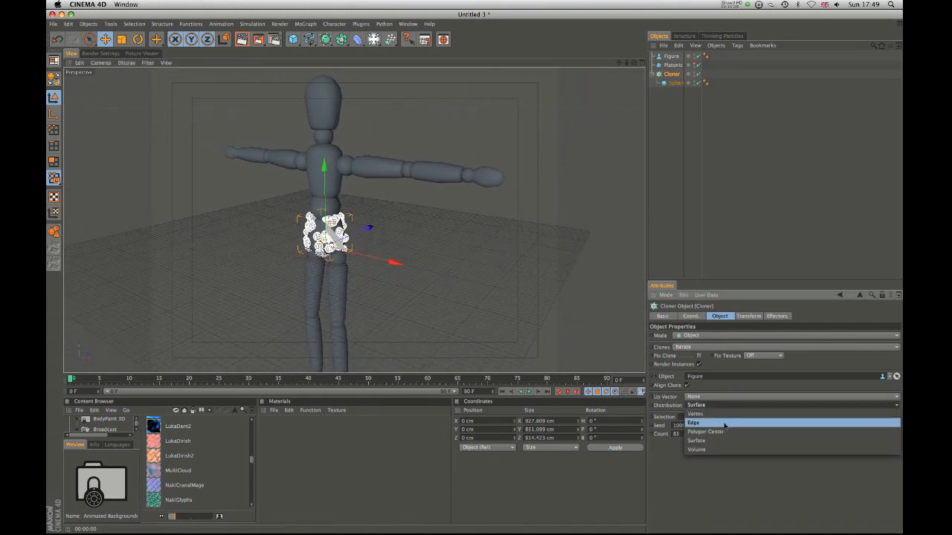
{"action": "left_click", "coordinate": [725, 425]}
{"action": "left_click_drag", "start_coordinate": [611, 334], "coordinate": [536, 305], "text": "alt"}
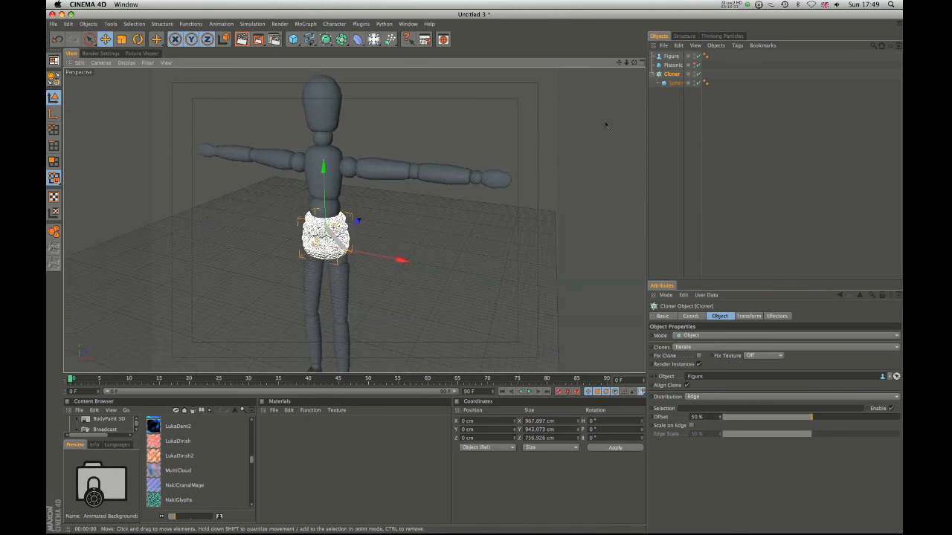
Step: Delete the Platonic from the scene and examine the Figure's clones up close
{"action": "left_click", "coordinate": [671, 56]}
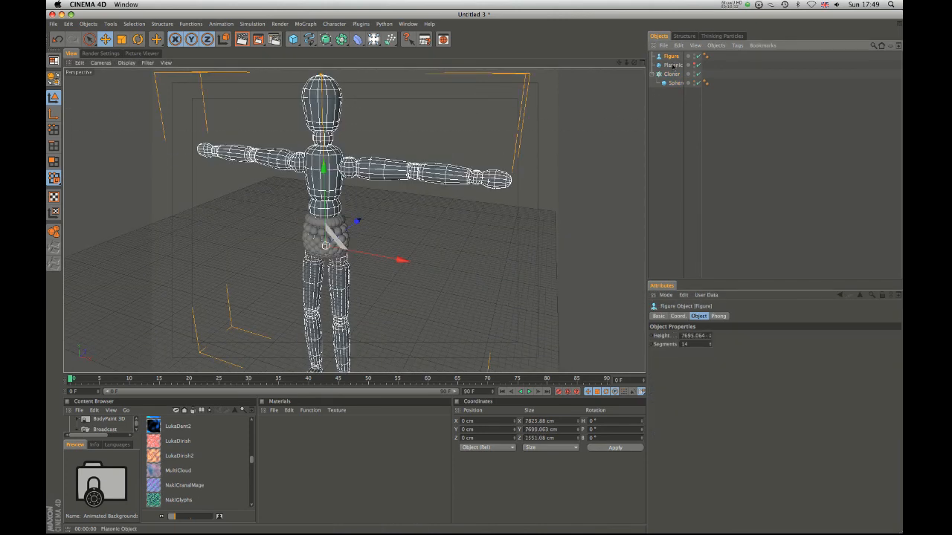
{"action": "left_click", "coordinate": [673, 65]}
{"action": "key", "text": "Delete"}
{"action": "left_click_drag", "start_coordinate": [362, 264], "coordinate": [339, 239], "text": "alt"}
{"action": "right_click_drag", "start_coordinate": [352, 265], "coordinate": [505, 220], "text": "alt"}
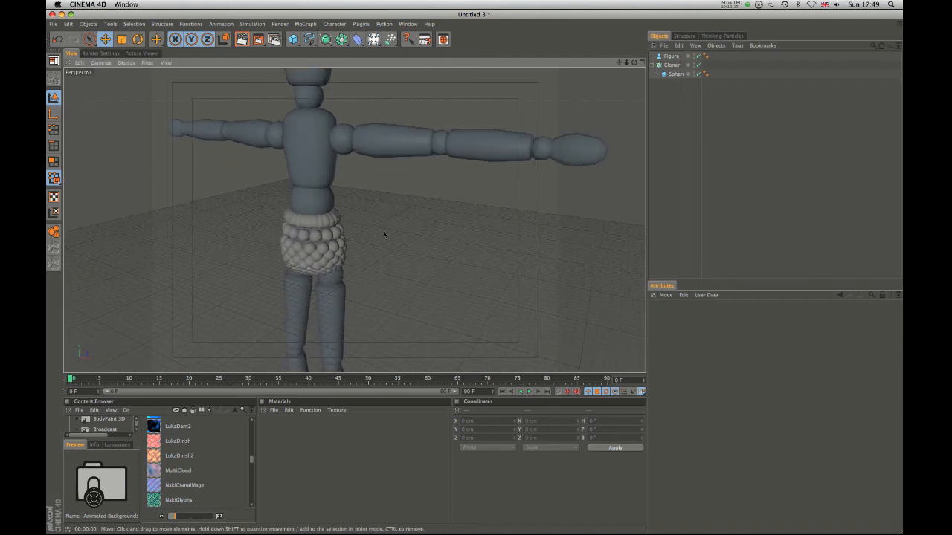
Step: Render a viewport preview of the Figure with the sphere clones around its hips
{"action": "left_click_drag", "start_coordinate": [384, 234], "coordinate": [415, 238], "text": "alt"}
{"action": "left_click", "coordinate": [318, 255]}
{"action": "left_click_drag", "start_coordinate": [318, 256], "coordinate": [450, 203], "text": "alt"}
{"action": "key", "text": "ctrl+r"}
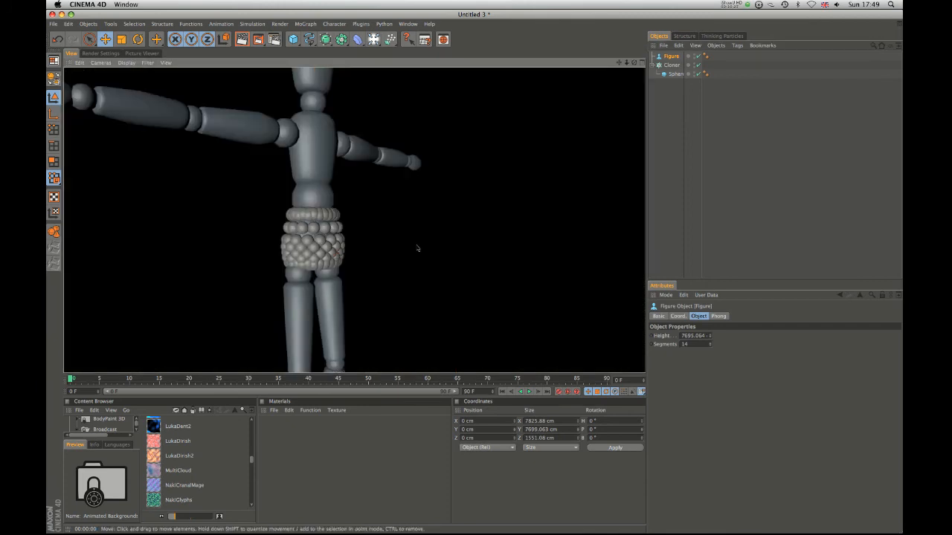
{"action": "left_click_drag", "start_coordinate": [351, 261], "coordinate": [437, 243], "text": "alt"}
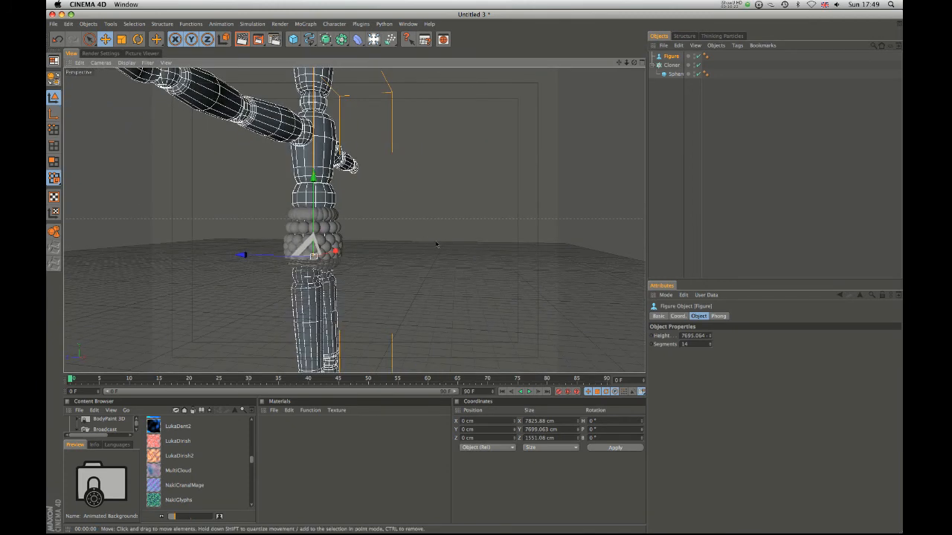
Step: Enlarge the Figure to a height of about 9482 cm
{"action": "right_click_drag", "start_coordinate": [461, 203], "coordinate": [372, 210], "text": "alt"}
{"action": "left_click_drag", "start_coordinate": [372, 210], "coordinate": [250, 317], "text": "alt"}
{"action": "right_click_drag", "start_coordinate": [276, 312], "coordinate": [245, 332], "text": "alt"}
{"action": "left_click_drag", "start_coordinate": [245, 331], "coordinate": [196, 310], "text": "alt"}
{"action": "right_click_drag", "start_coordinate": [195, 310], "coordinate": [162, 331], "text": "alt"}
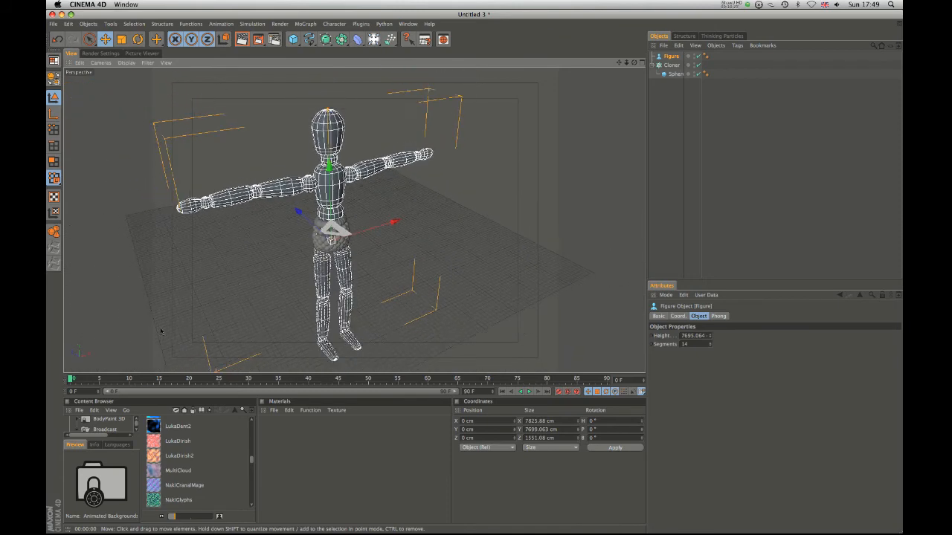
{"action": "left_click_drag", "start_coordinate": [397, 206], "coordinate": [358, 179]}
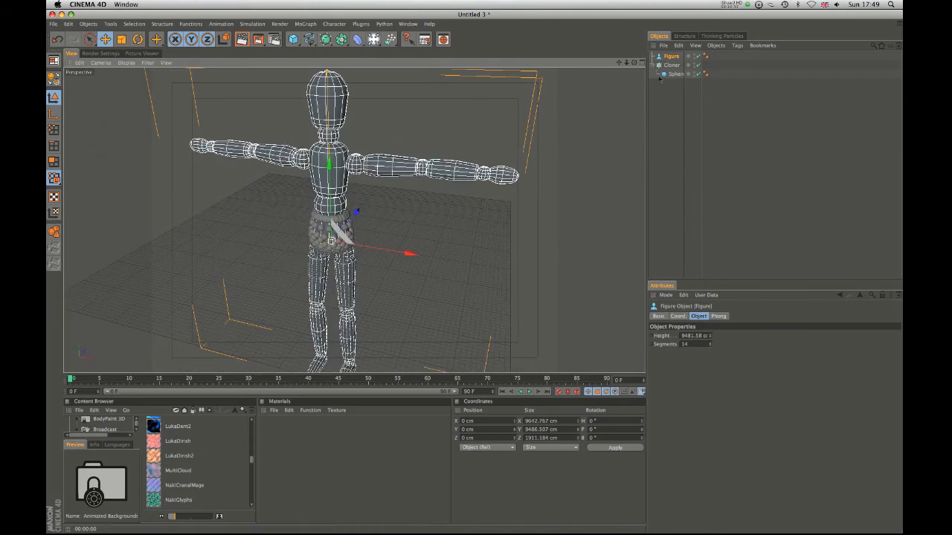
Step: Set the Cloner's edge Offset to 53 % and inspect the clones on the Figure
{"action": "left_click", "coordinate": [671, 65]}
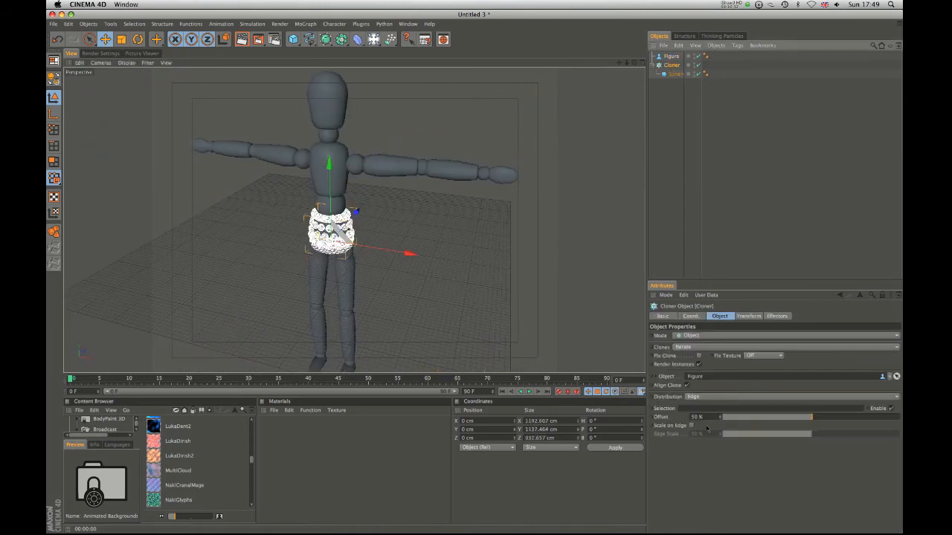
{"action": "left_click_drag", "start_coordinate": [811, 419], "coordinate": [772, 415]}
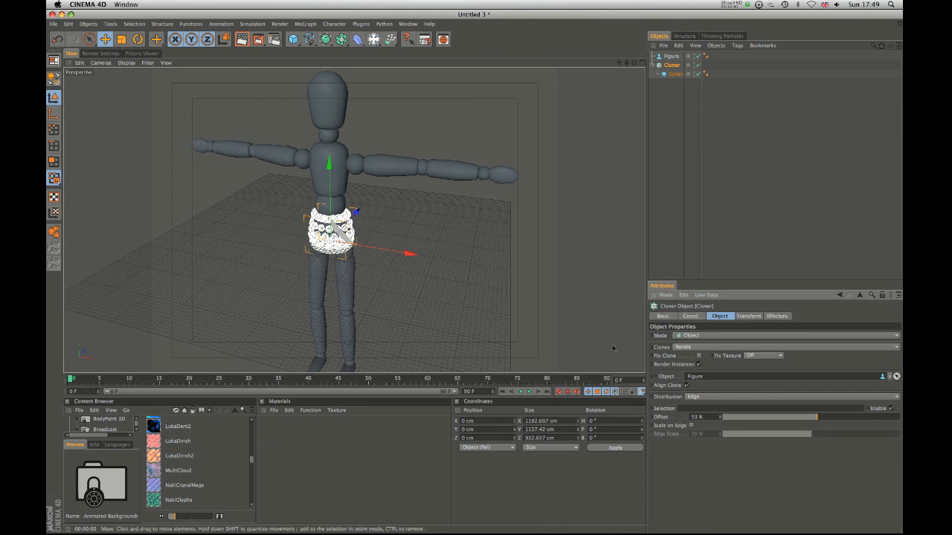
{"action": "left_click_drag", "start_coordinate": [313, 265], "coordinate": [264, 263], "text": "alt"}
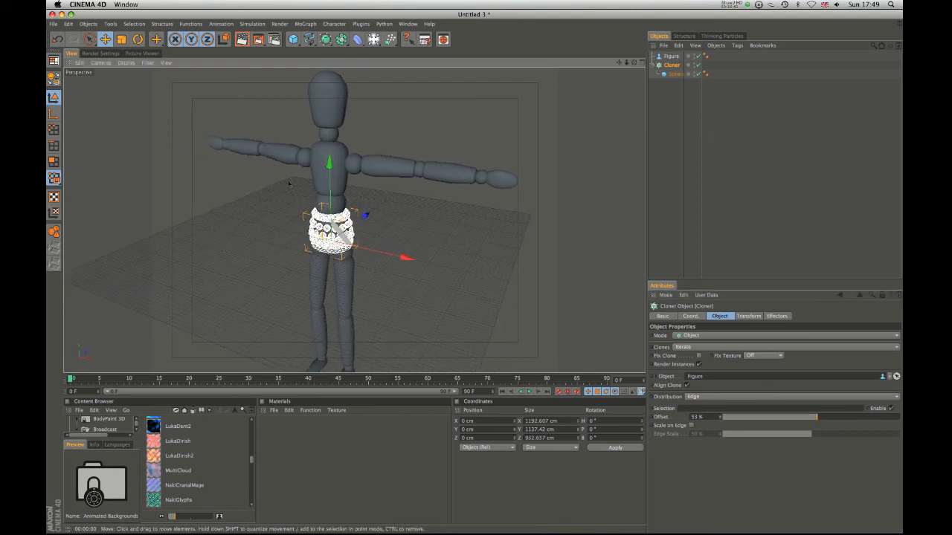
Step: Add a Random effector to the Cloner and inspect the scattered clones around the Figure's hips
{"action": "left_click", "coordinate": [777, 316]}
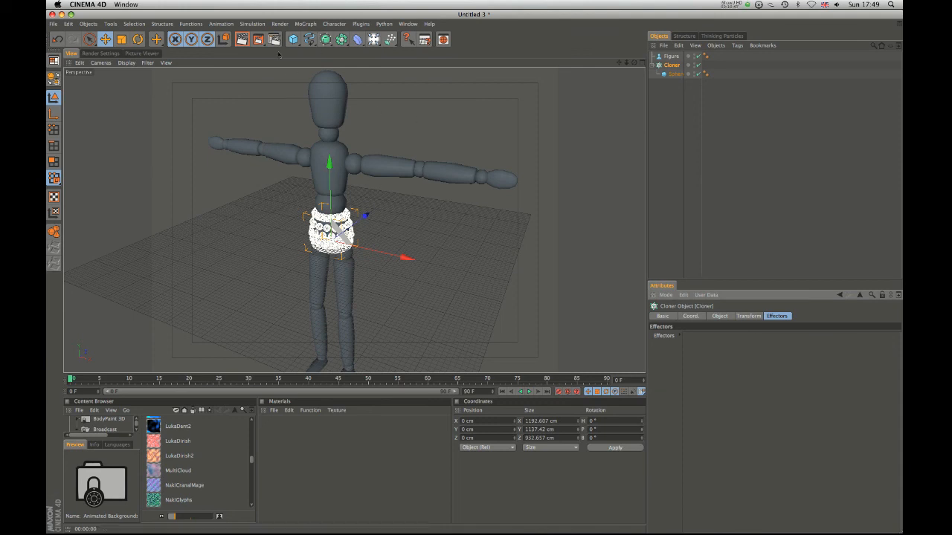
{"action": "left_click", "coordinate": [306, 24]}
{"action": "mouse_move", "coordinate": [320, 36]}
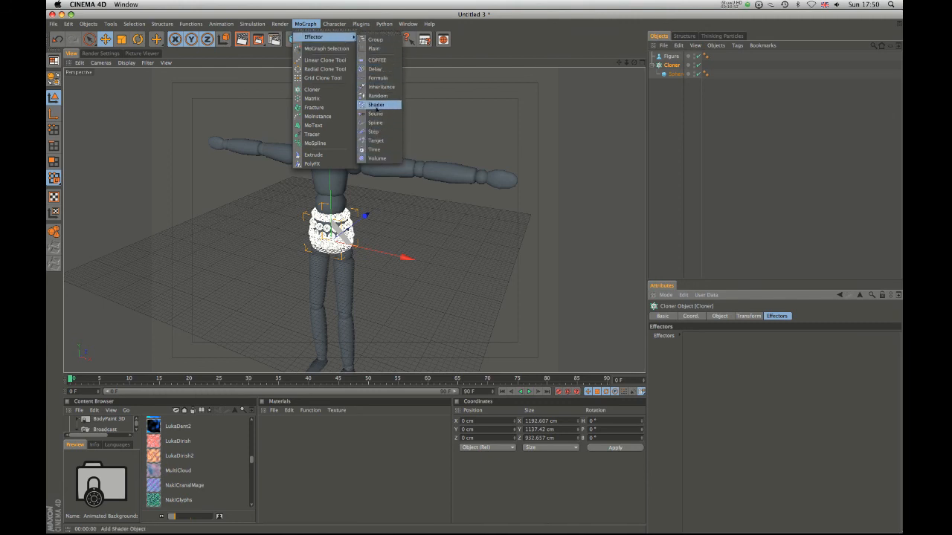
{"action": "left_click", "coordinate": [378, 95]}
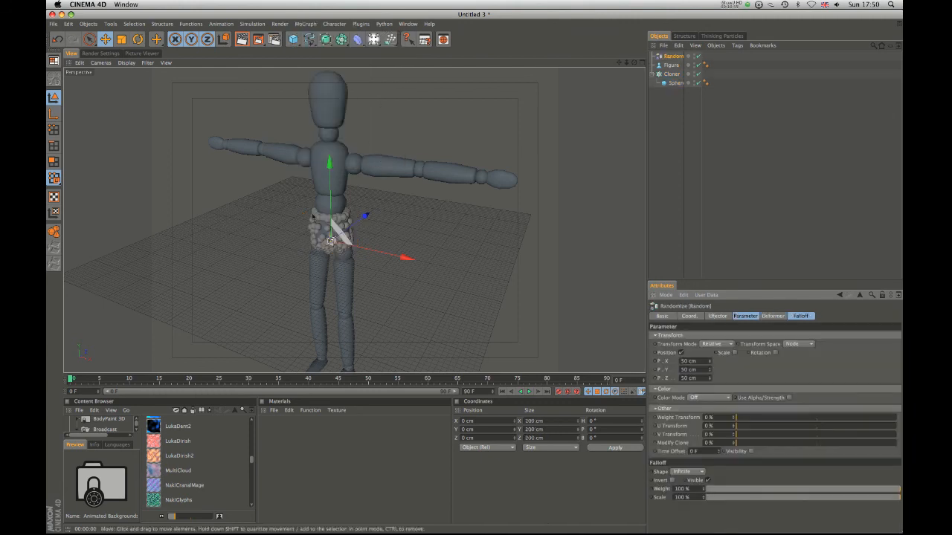
{"action": "left_click_drag", "start_coordinate": [312, 216], "coordinate": [390, 204], "text": "alt"}
{"action": "right_click_drag", "start_coordinate": [390, 204], "coordinate": [502, 203], "text": "alt"}
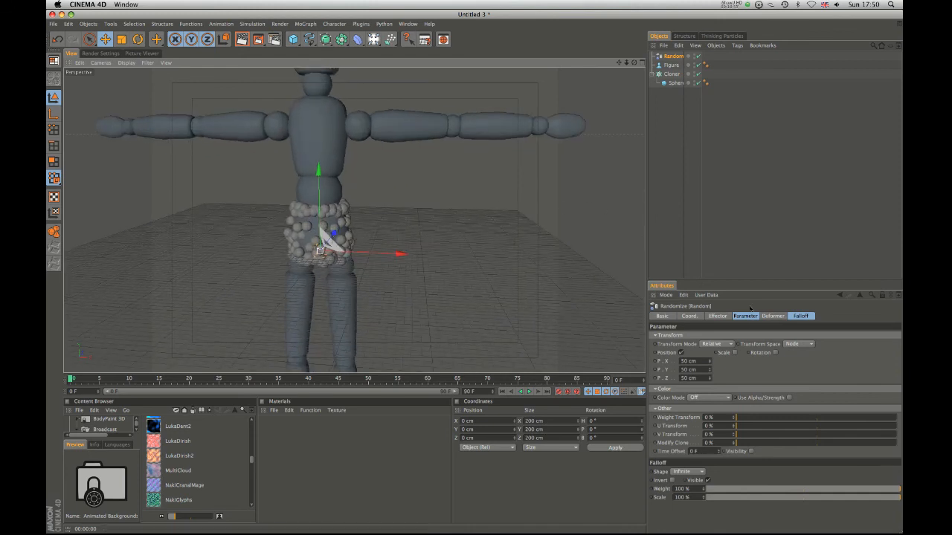
Step: Set the Random effector's X position to 857 cm and enable Scale with an X scale of 8.06
{"action": "mouse_move", "coordinate": [710, 363]}
{"action": "left_mouse_down"}
{"action": "mouse_move", "coordinate": [658, 60]}
{"action": "mouse_move", "coordinate": [637, 3]}
{"action": "left_mouse_up"}
{"action": "left_click_drag", "start_coordinate": [325, 269], "coordinate": [211, 284], "text": "alt"}
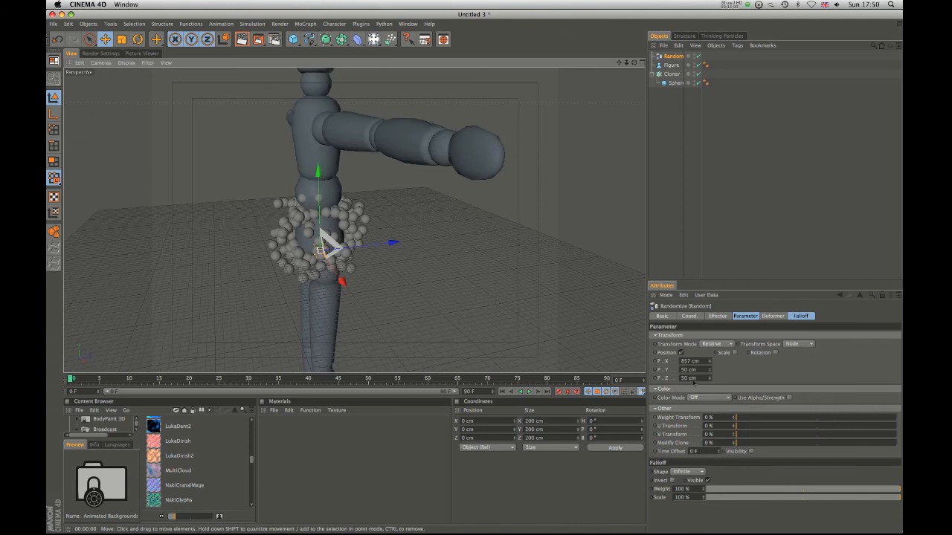
{"action": "left_click", "coordinate": [735, 353]}
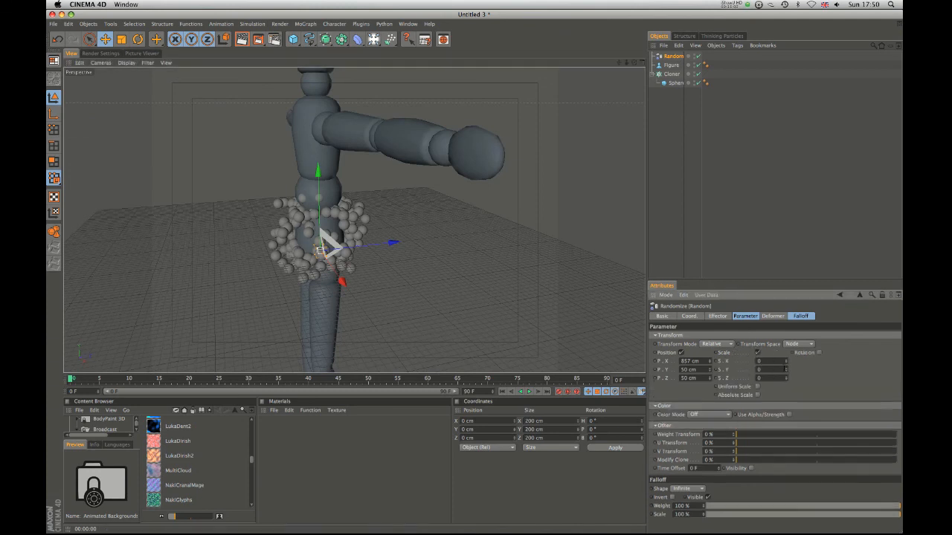
{"action": "left_click_drag", "start_coordinate": [786, 356], "coordinate": [697, 3]}
Step: Render a viewport preview of the stretched clones and examine them around the Figure from several angles
{"action": "left_click_drag", "start_coordinate": [414, 308], "coordinate": [429, 229], "text": "alt"}
{"action": "key", "text": "super+r"}
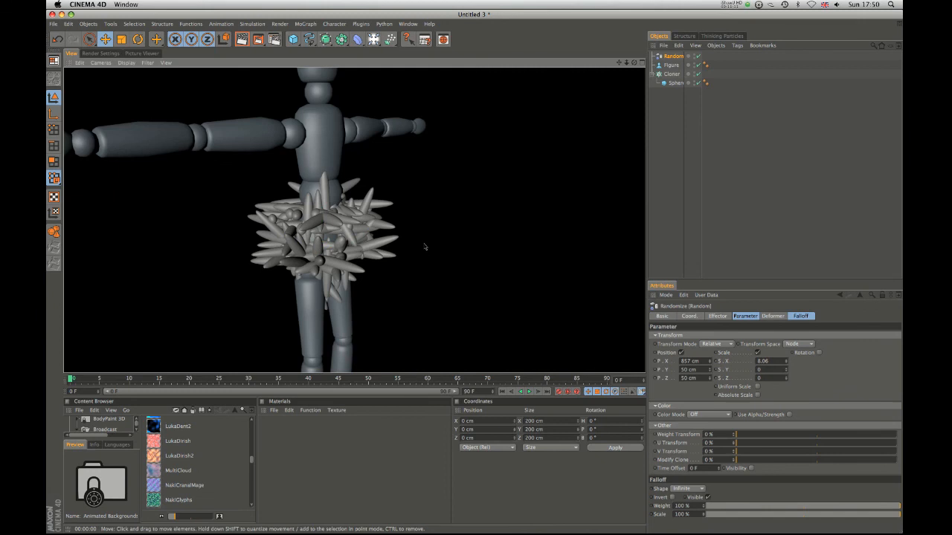
{"action": "left_click_drag", "start_coordinate": [391, 292], "coordinate": [359, 283], "text": "alt"}
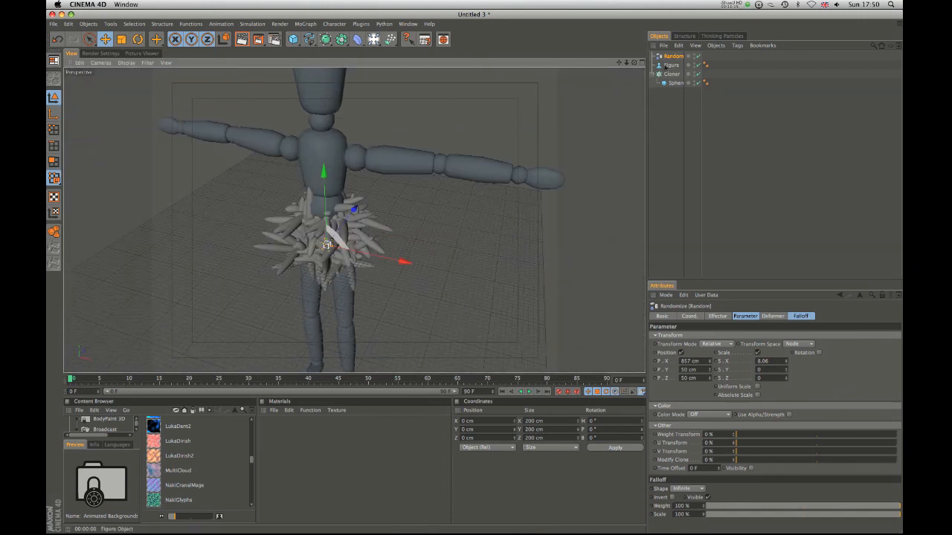
{"action": "right_click_drag", "start_coordinate": [428, 205], "coordinate": [437, 147], "text": "alt"}
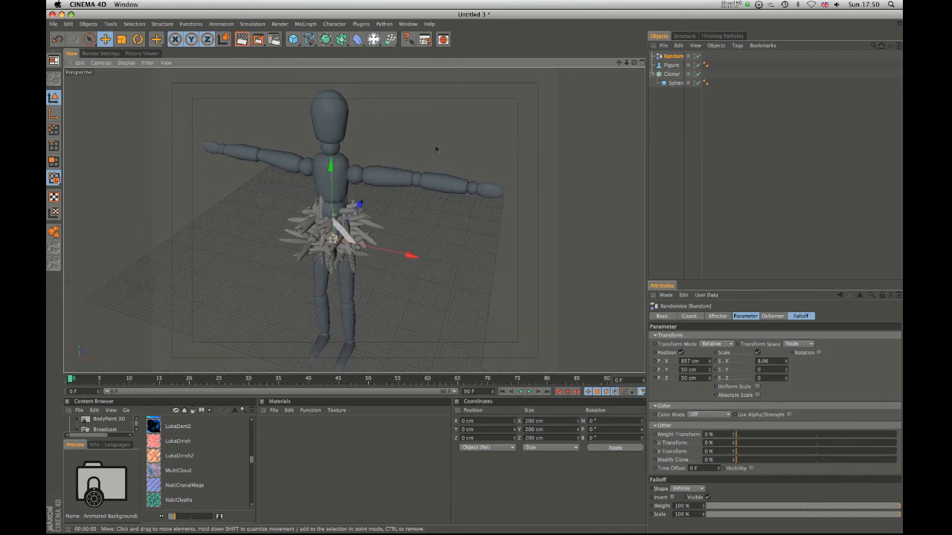
{"action": "left_click_drag", "start_coordinate": [431, 242], "coordinate": [357, 221], "text": "alt"}
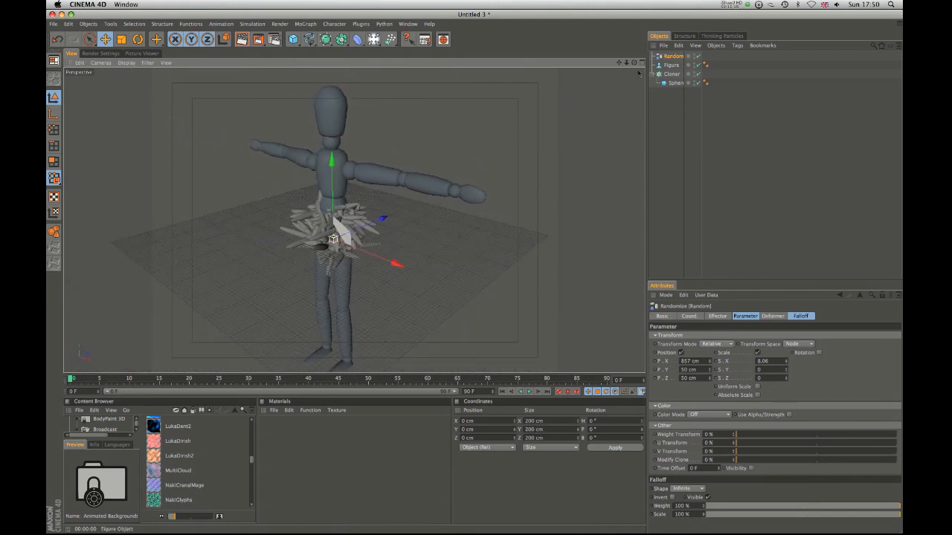
Step: Review the Sphere's properties and the Random effector's Deformer settings, ending on the effector's Parameter settings
{"action": "left_click", "coordinate": [673, 84]}
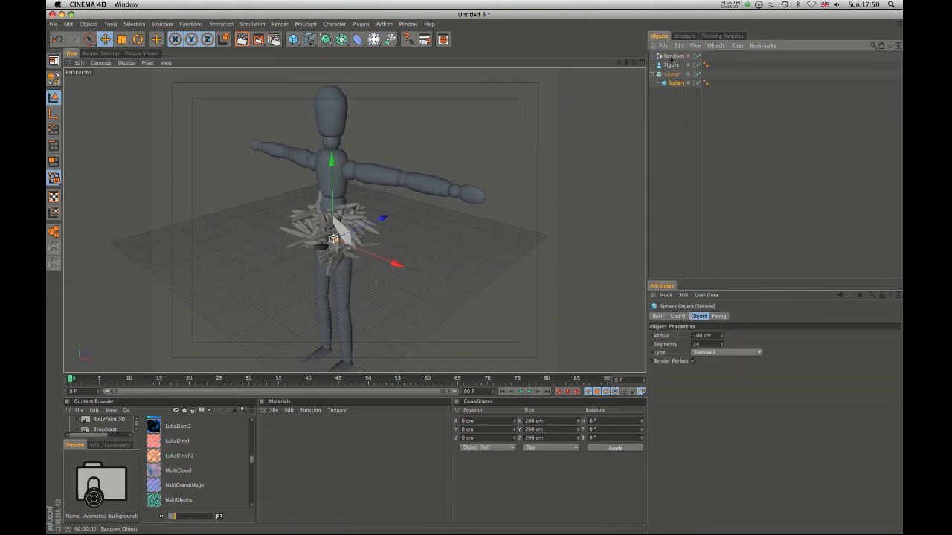
{"action": "left_click", "coordinate": [673, 57]}
{"action": "left_click_drag", "start_coordinate": [337, 223], "coordinate": [348, 224], "text": "alt"}
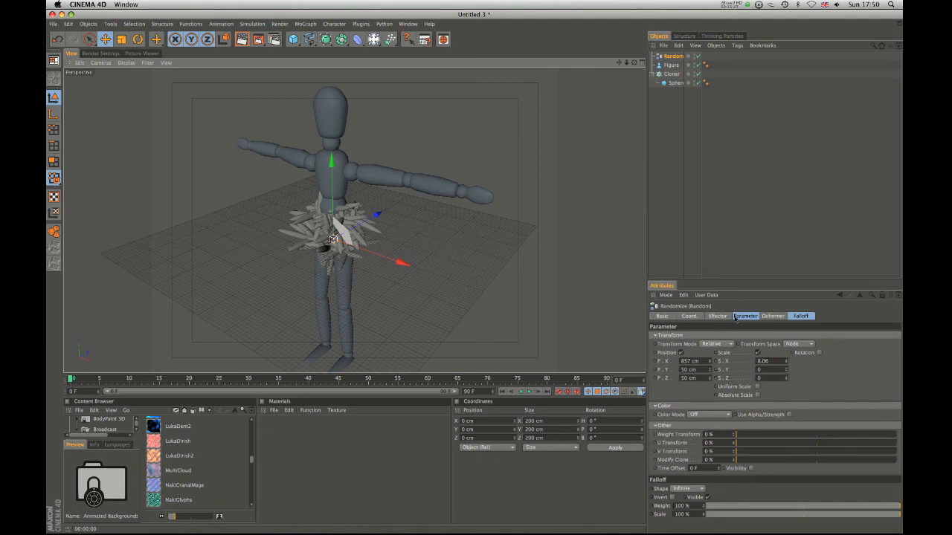
{"action": "left_click", "coordinate": [773, 317]}
{"action": "left_click", "coordinate": [712, 336]}
{"action": "left_click", "coordinate": [744, 316]}
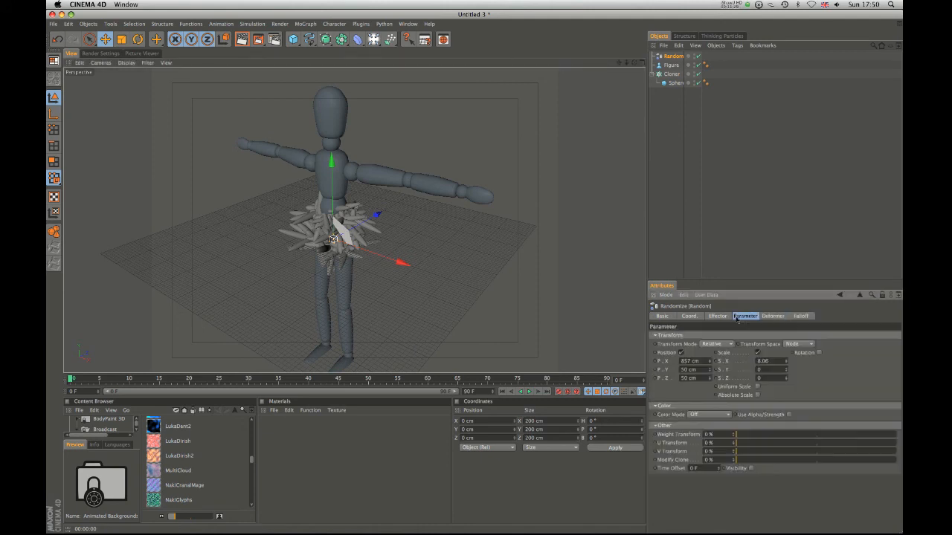
Step: Set the Random effector's Random Mode to Noise
{"action": "left_click", "coordinate": [718, 317]}
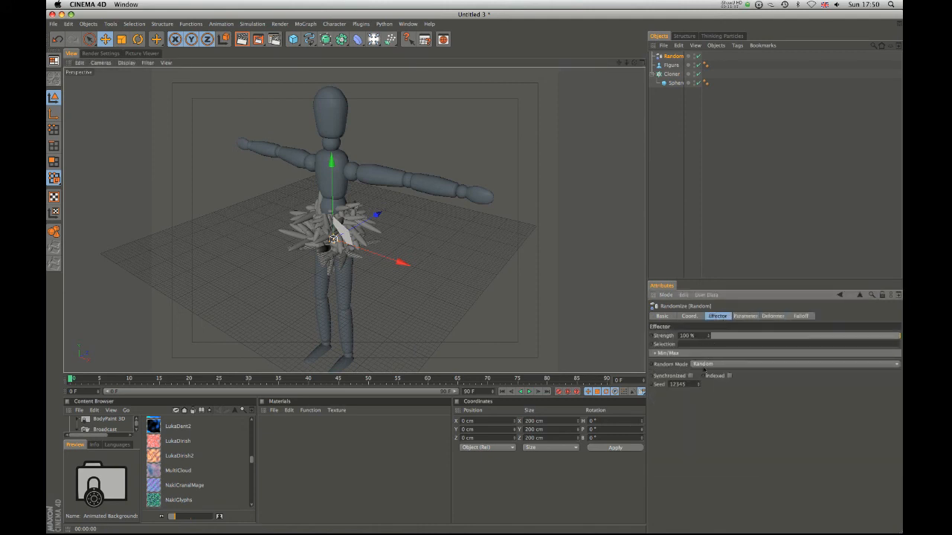
{"action": "left_click", "coordinate": [703, 364]}
{"action": "left_click", "coordinate": [702, 399]}
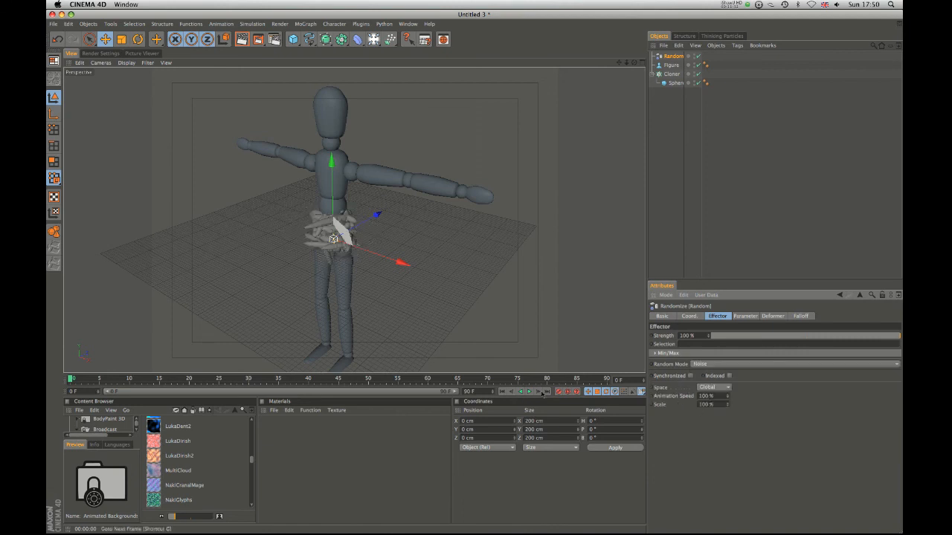
Step: Play back the noise-driven clones, return to the first frame, and examine them around the Figure's hips from several angles
{"action": "left_click", "coordinate": [528, 391]}
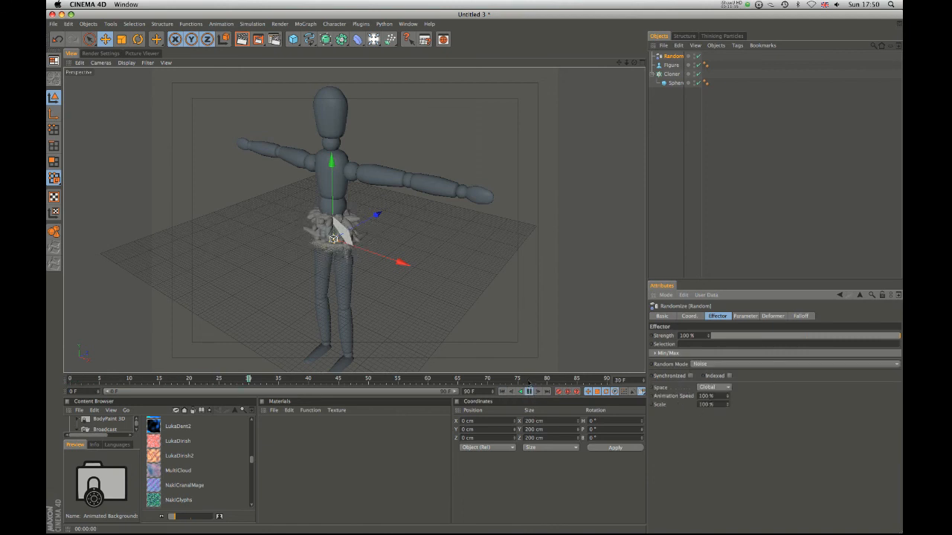
{"action": "left_click", "coordinate": [529, 391]}
{"action": "left_click", "coordinate": [506, 391]}
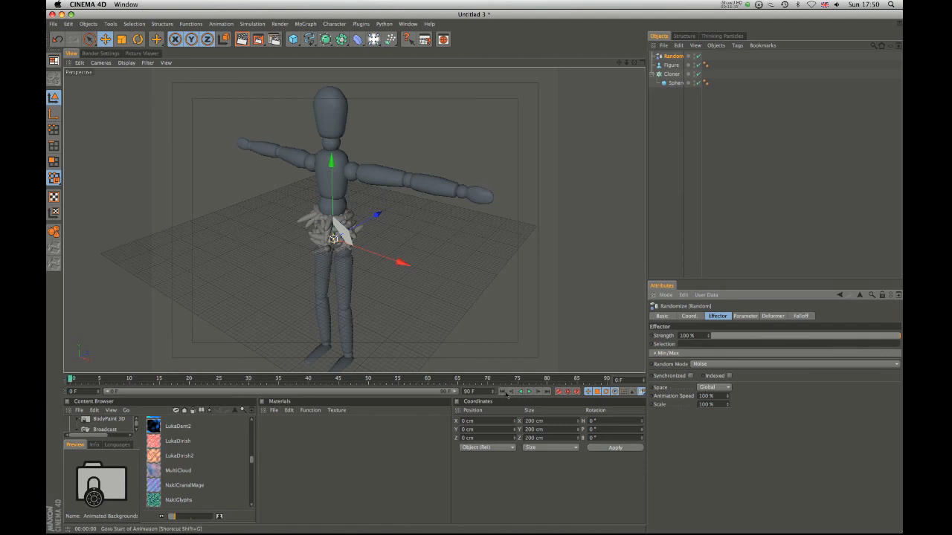
{"action": "right_click_drag", "start_coordinate": [304, 275], "coordinate": [394, 278], "text": "alt"}
{"action": "left_click_drag", "start_coordinate": [394, 279], "coordinate": [465, 285], "text": "alt"}
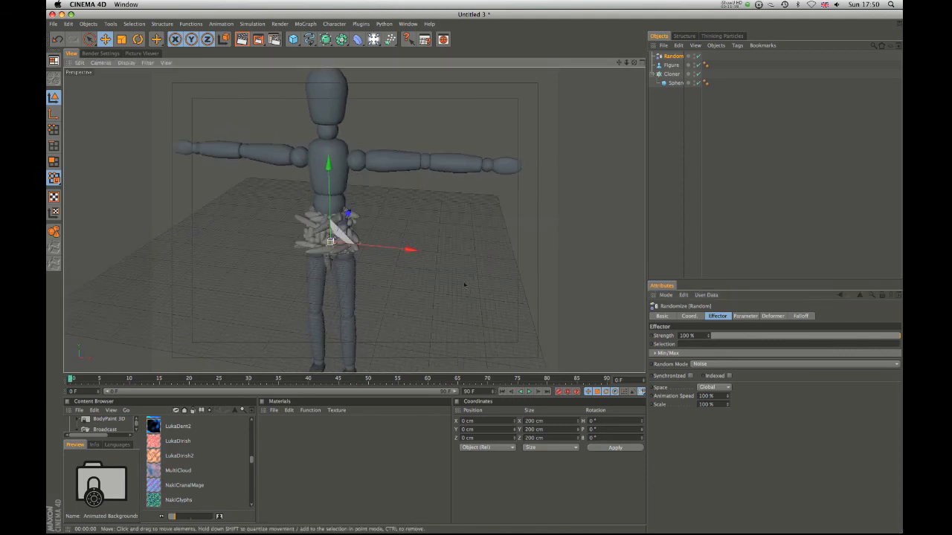
{"action": "left_click_drag", "start_coordinate": [418, 142], "coordinate": [329, 258], "text": "alt"}
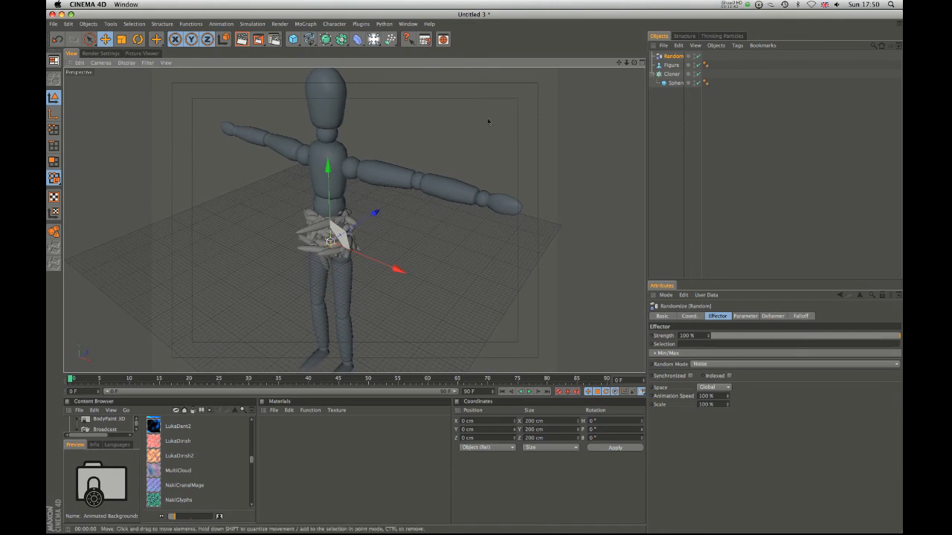
{"action": "right_click_drag", "start_coordinate": [340, 275], "coordinate": [359, 247], "text": "alt"}
{"action": "left_click_drag", "start_coordinate": [332, 270], "coordinate": [514, 178], "text": "alt"}
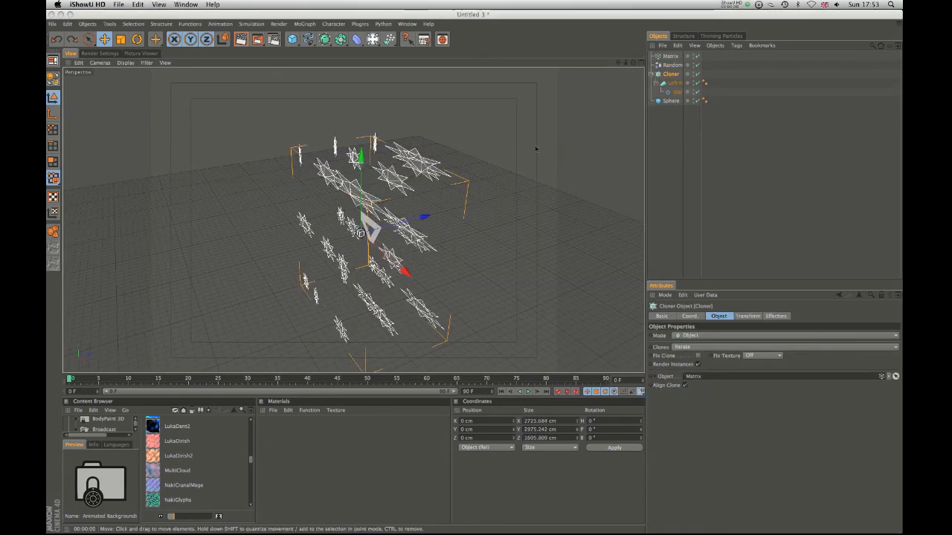
{"action": "left_click_drag", "start_coordinate": [420, 219], "coordinate": [460, 191], "text": "alt"}
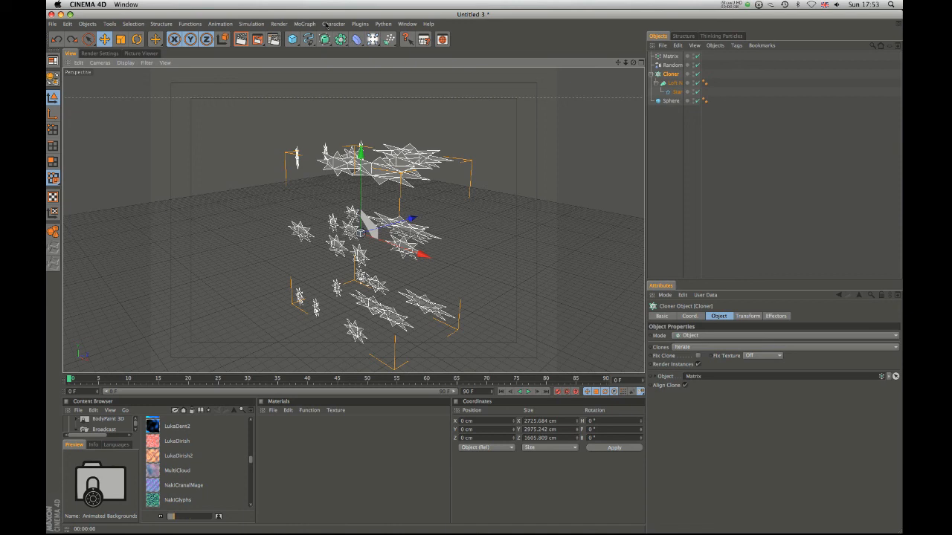
{"action": "left_click_drag", "start_coordinate": [356, 40], "coordinate": [311, 20]}
{"action": "left_click", "coordinate": [304, 24]}
{"action": "mouse_move", "coordinate": [319, 36]}
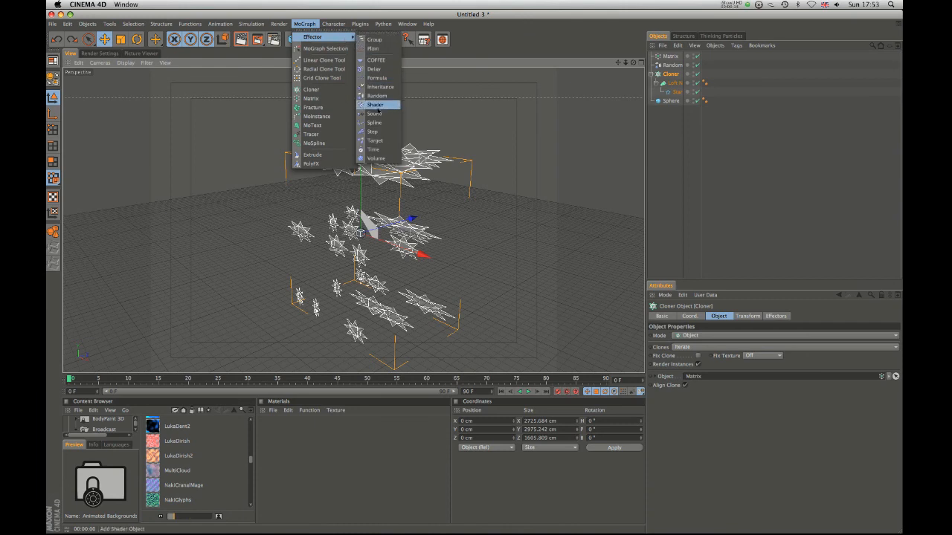
{"action": "left_click", "coordinate": [525, 128]}
Step: Play back the animation of the star clones distributed on the Matrix object
{"action": "key", "text": "F8"}
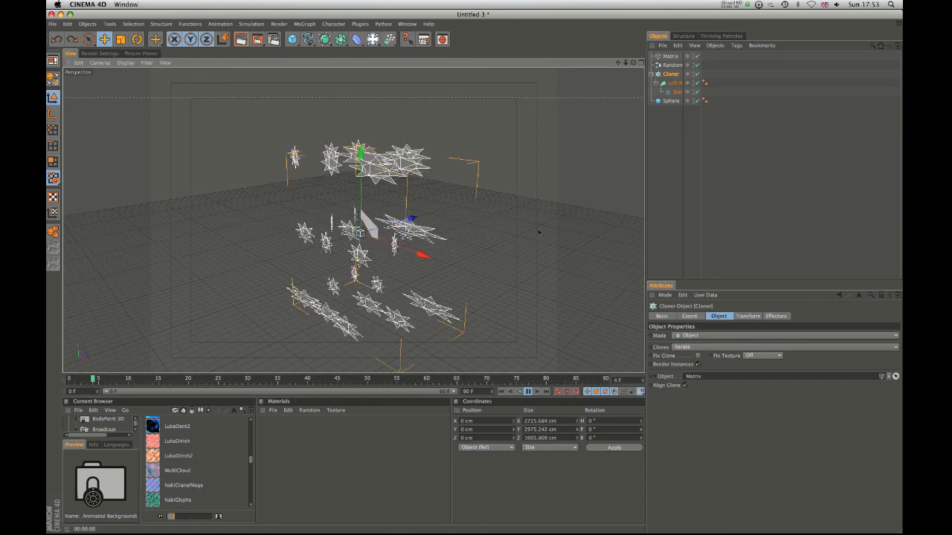
{"action": "left_click", "coordinate": [732, 5]}
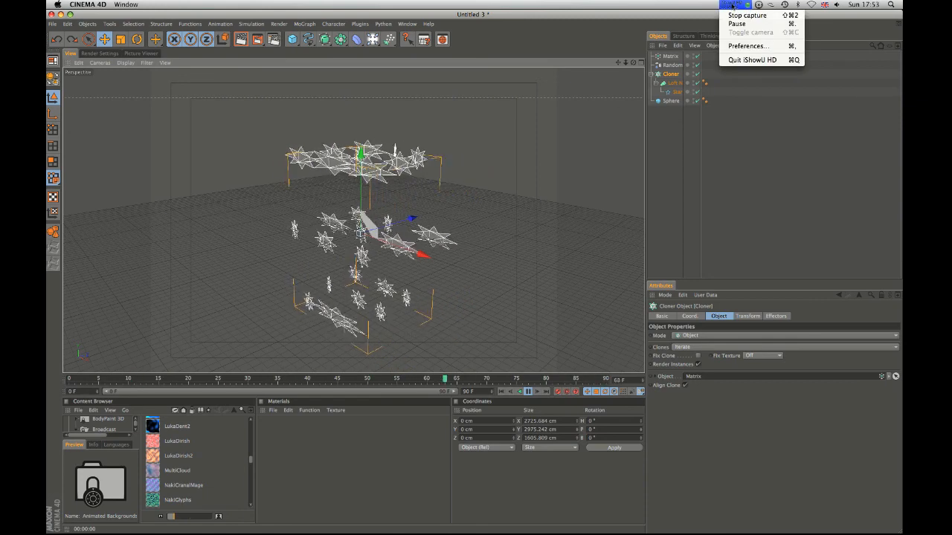
{"action": "left_click", "coordinate": [595, 120]}
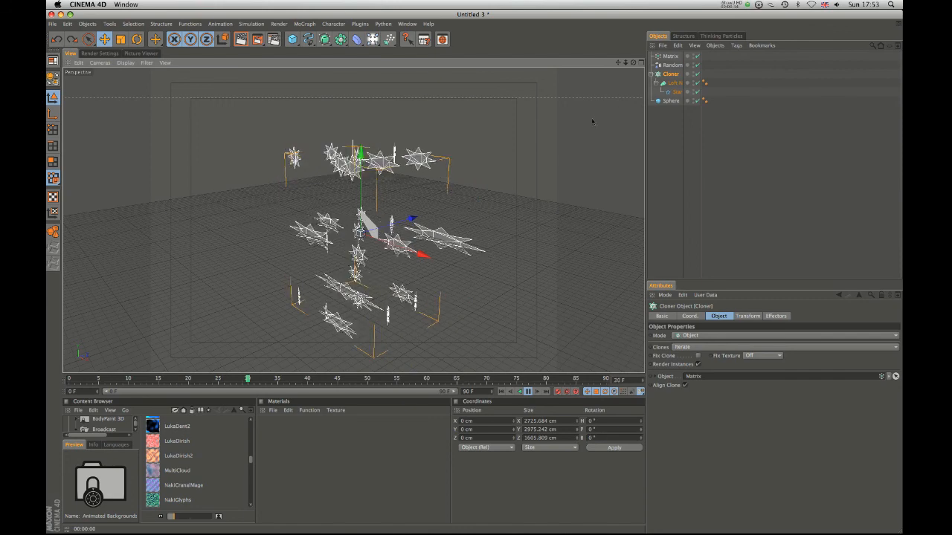